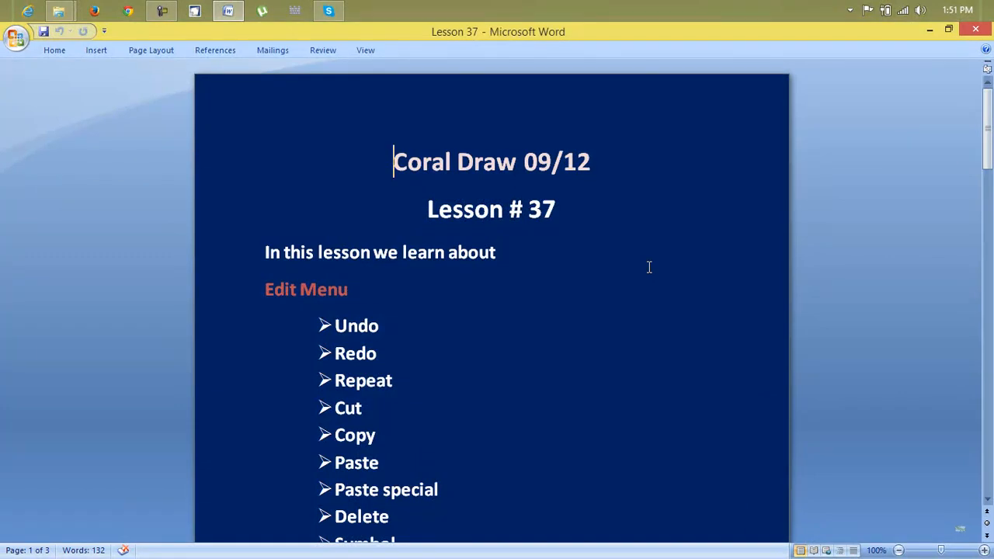
# Leave the lesson outline, switch to CorelDRAW 12 and start a new blank graphic.
pyautogui.scroll(-2, 649, 266)
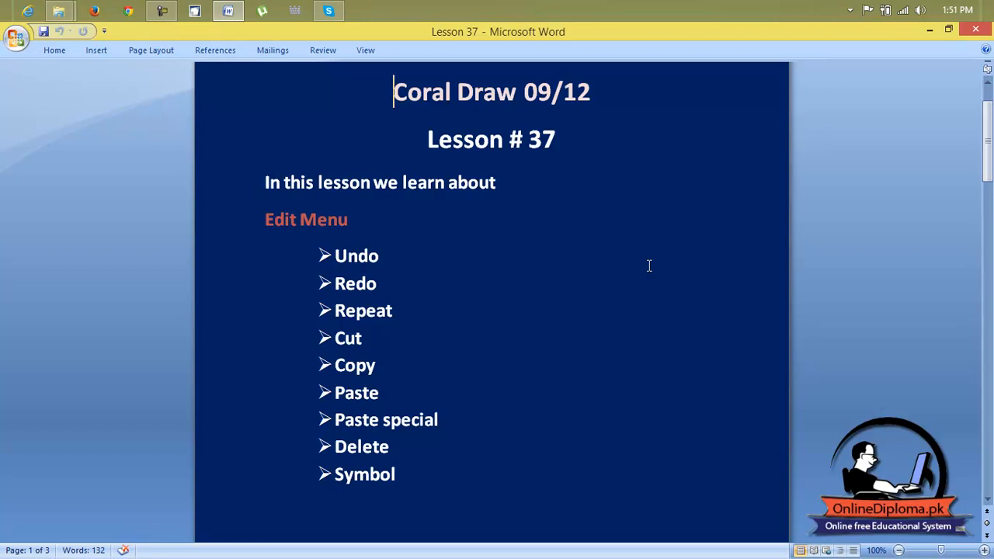
pyautogui.click(927, 29)
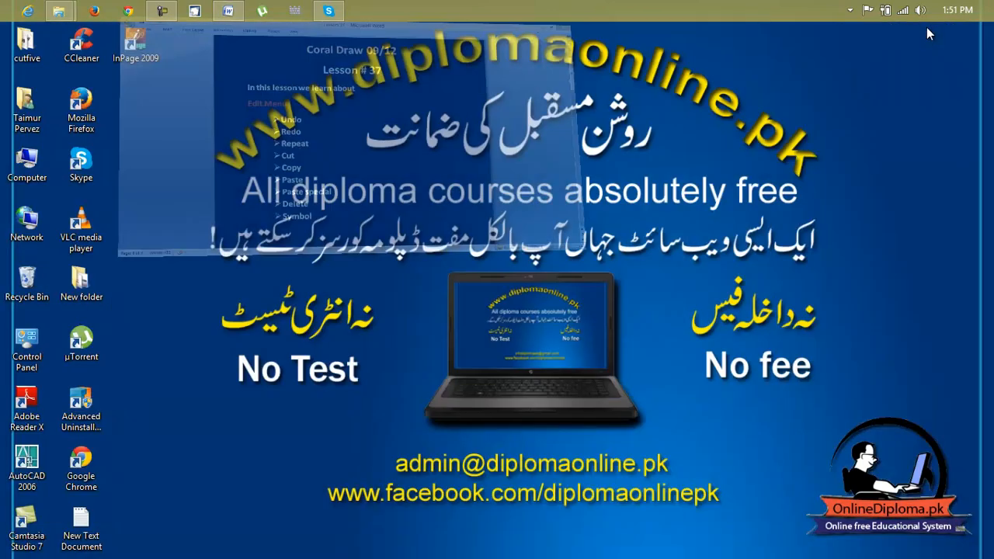
pyautogui.click(194, 10)
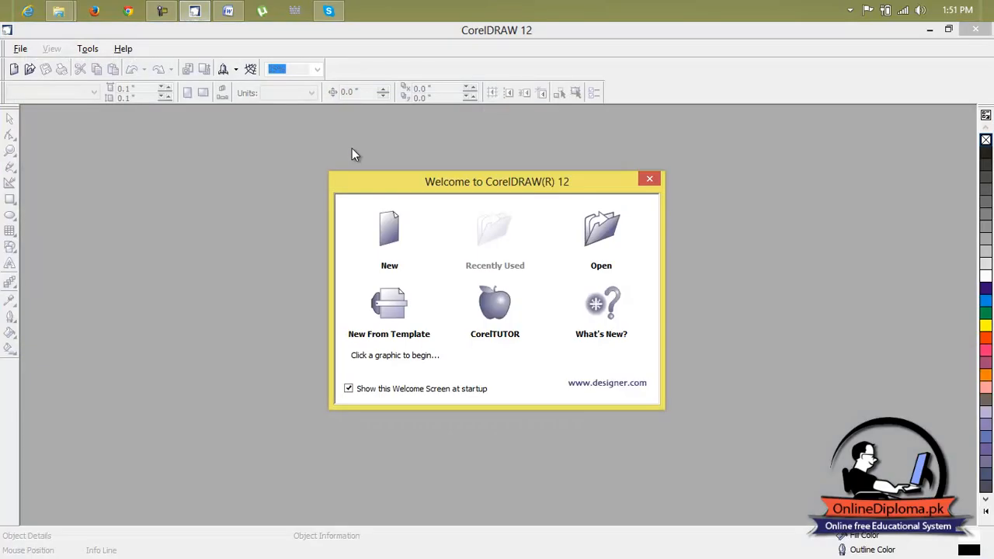
pyautogui.click(386, 226)
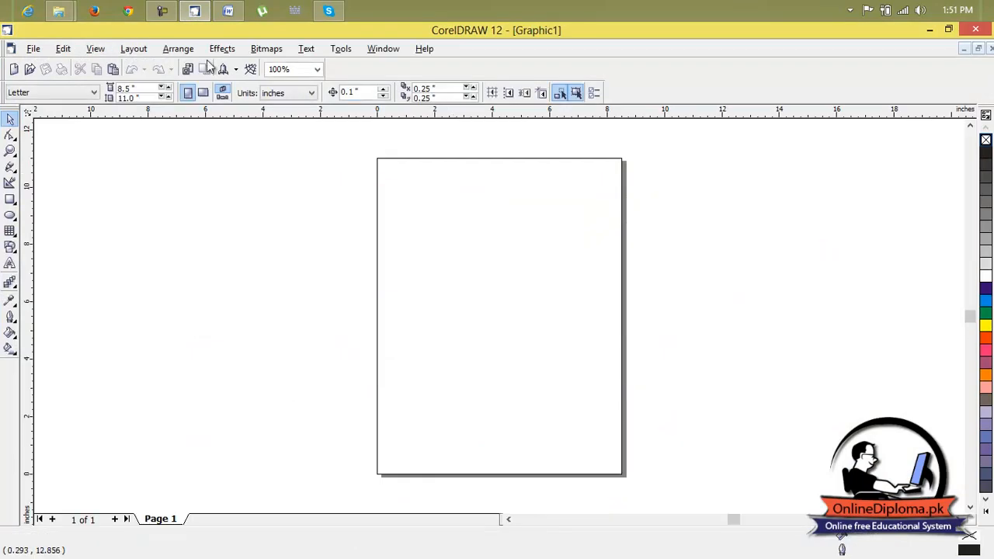
pyautogui.click(63, 49)
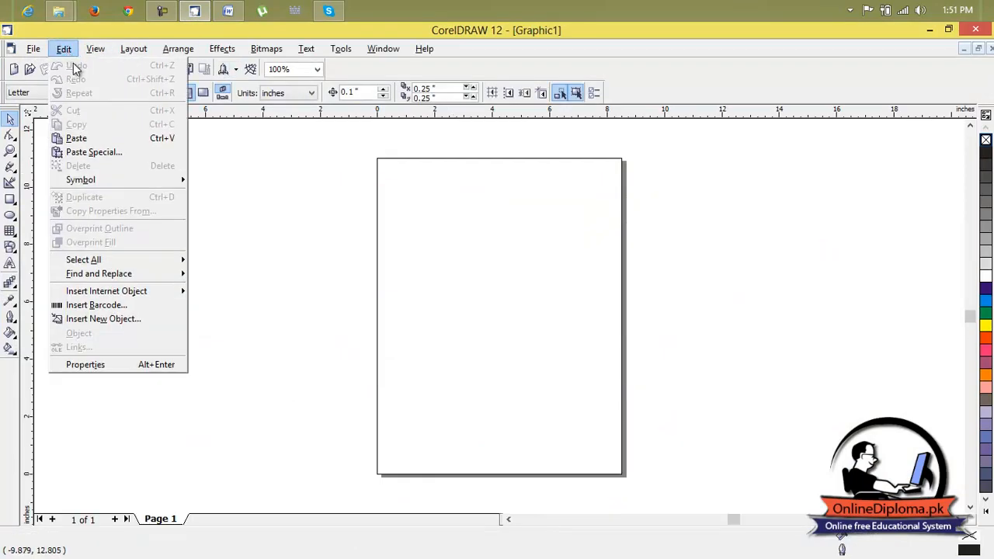
pyautogui.click(208, 216)
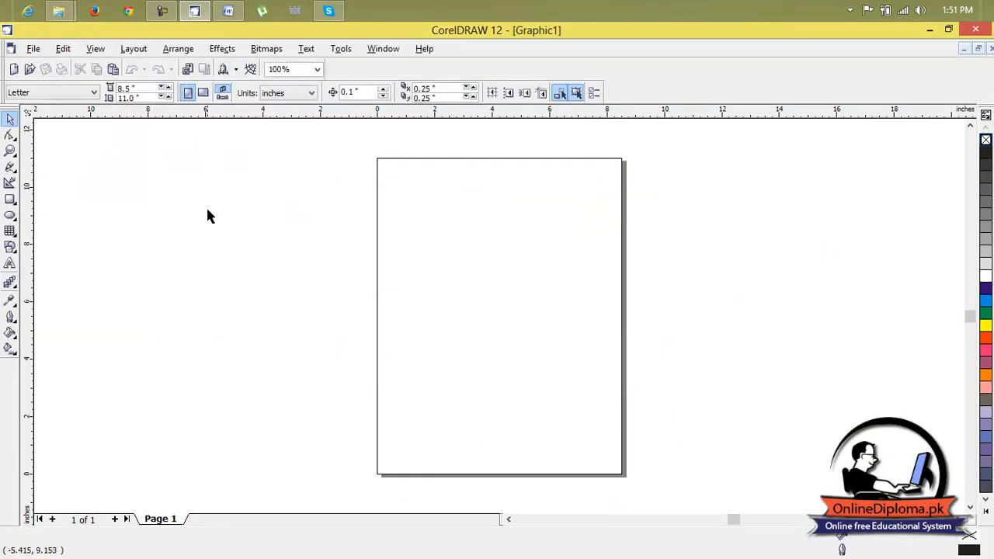
# Draw a rectangle about 6.7 by 1.65 inches across the upper part of the page and fill it with blue.
pyautogui.click(10, 199)
pyautogui.moveTo(402, 208)
pyautogui.mouseDown()
pyautogui.moveTo(528, 291)
pyautogui.moveTo(597, 288)
pyautogui.moveTo(596, 256)
pyautogui.mouseUp()
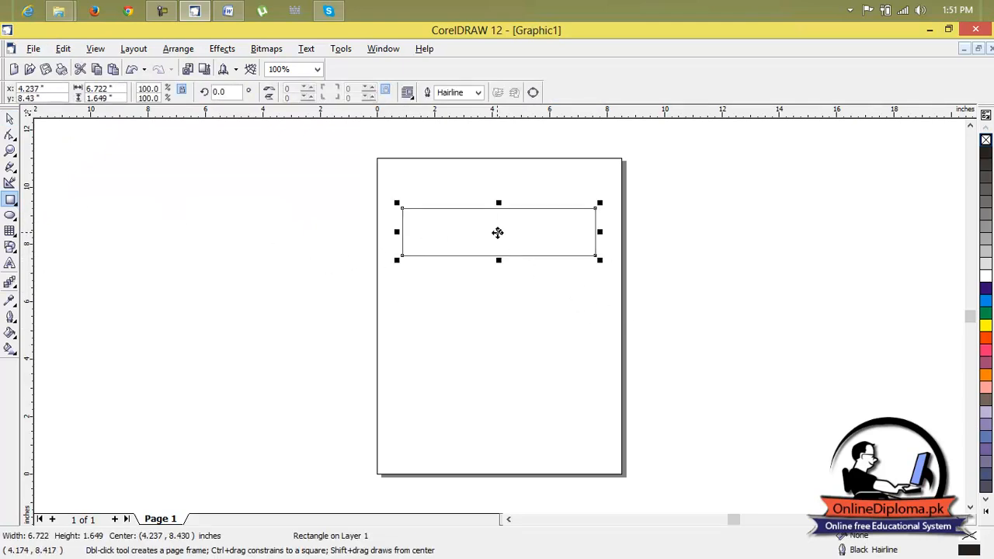
pyautogui.click(986, 288)
pyautogui.click(743, 213)
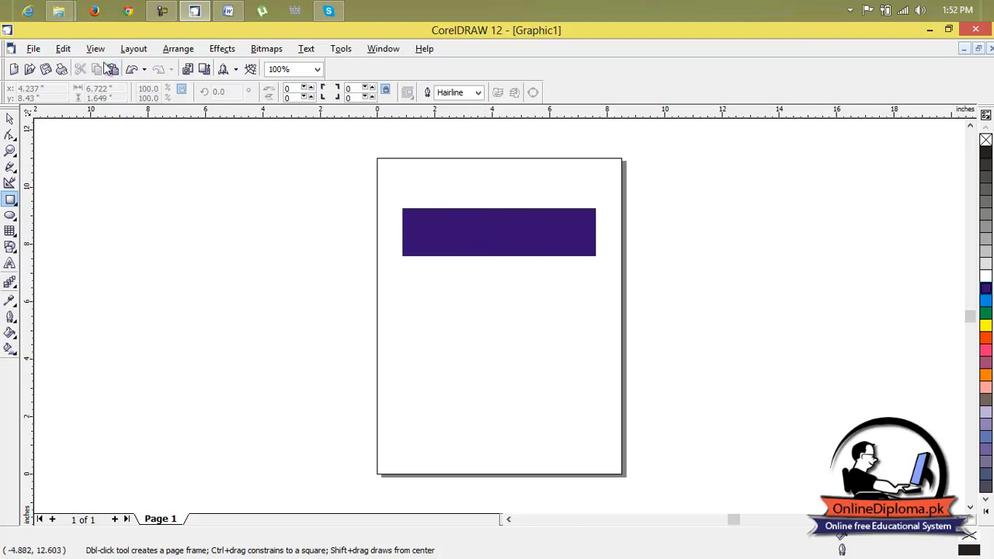
# Undo the rectangle's blue fill and its creation.
pyautogui.click(63, 48)
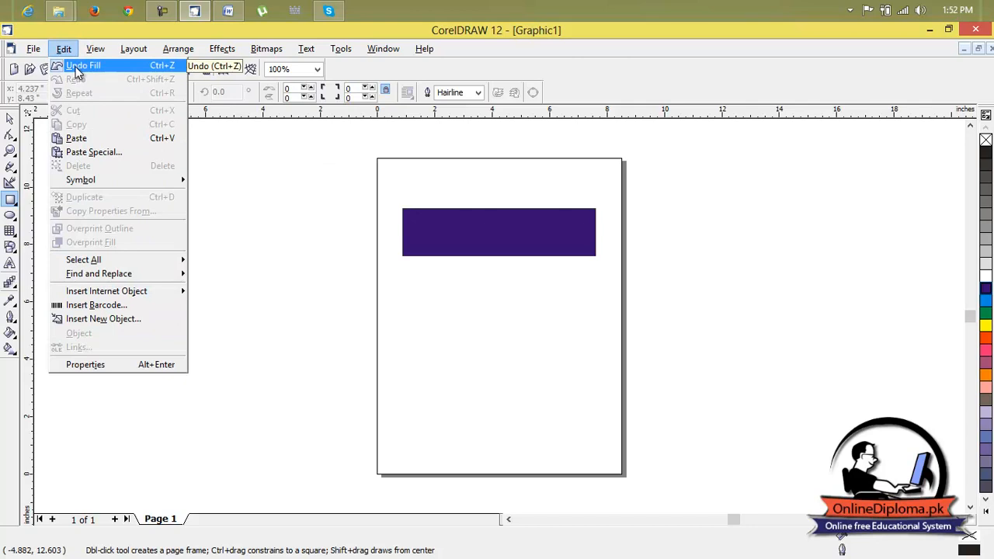
pyautogui.click(76, 68)
pyautogui.click(64, 49)
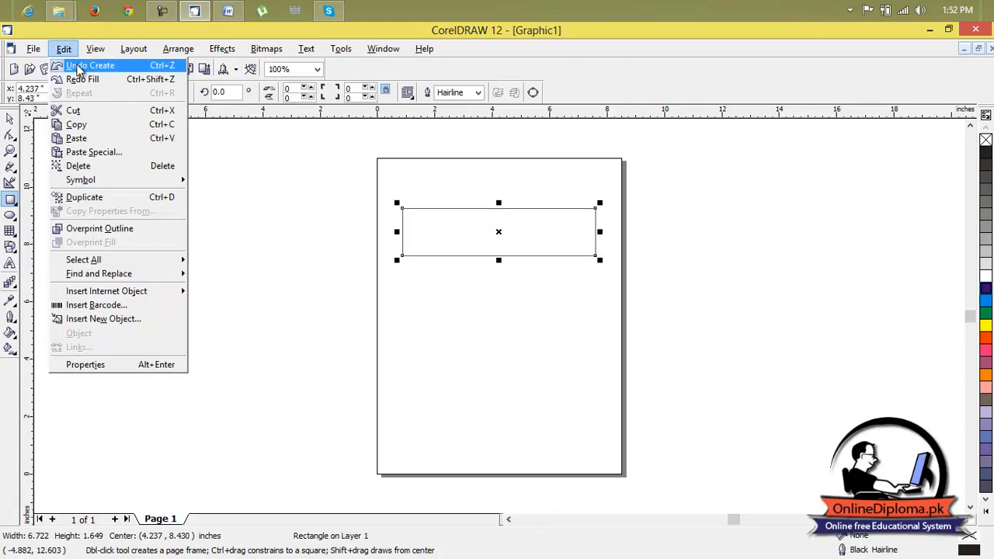
pyautogui.click(76, 67)
# Redo both the creation of the rectangle and its blue fill.
pyautogui.click(66, 50)
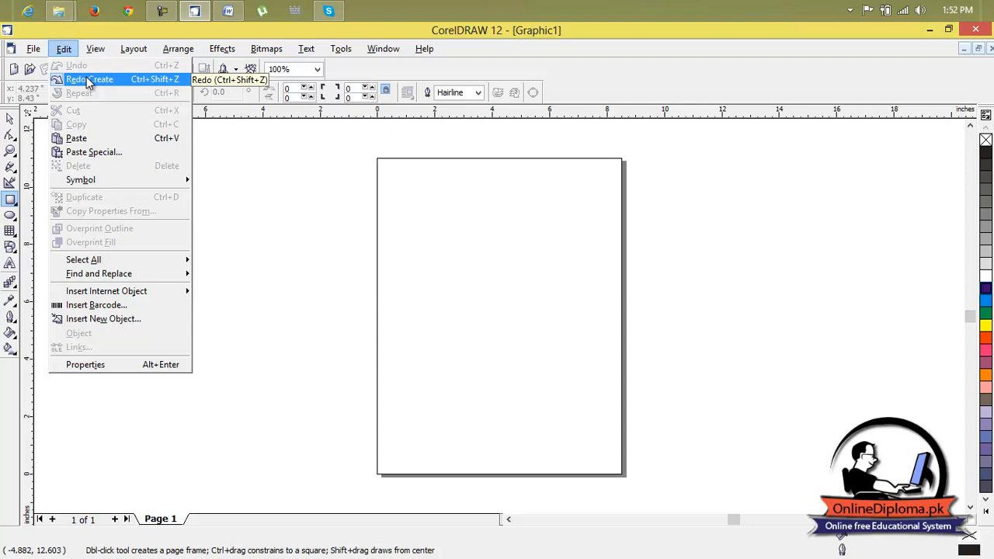
pyautogui.click(89, 80)
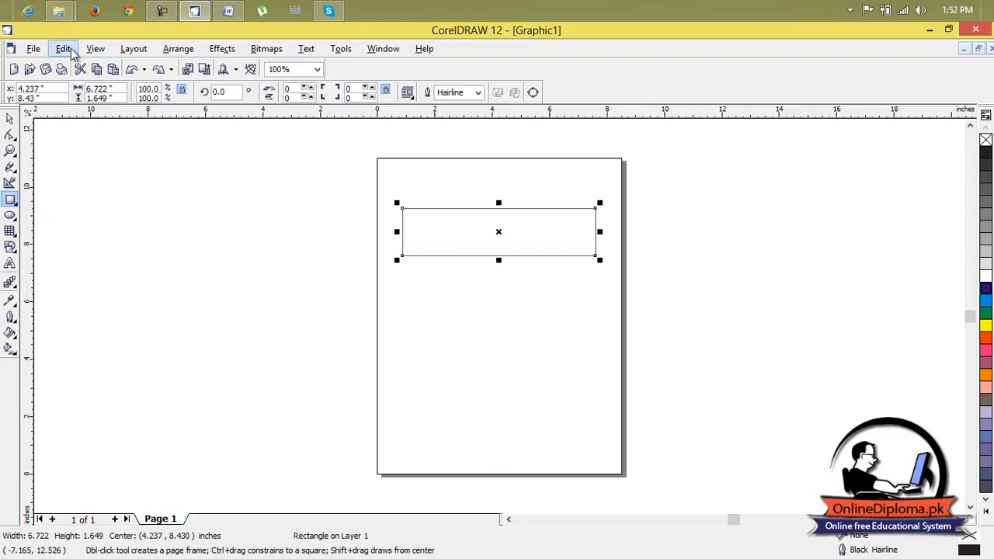
pyautogui.click(66, 50)
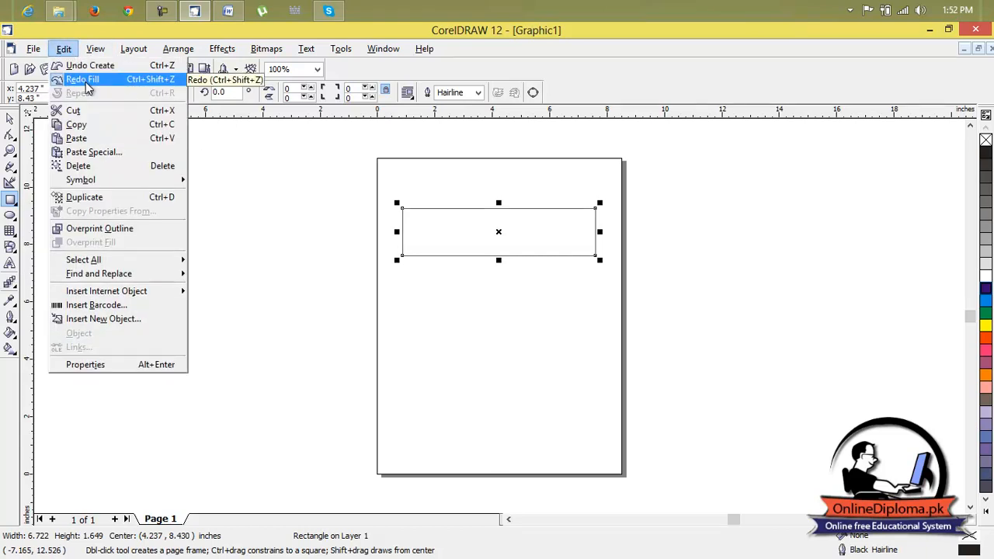
pyautogui.click(86, 81)
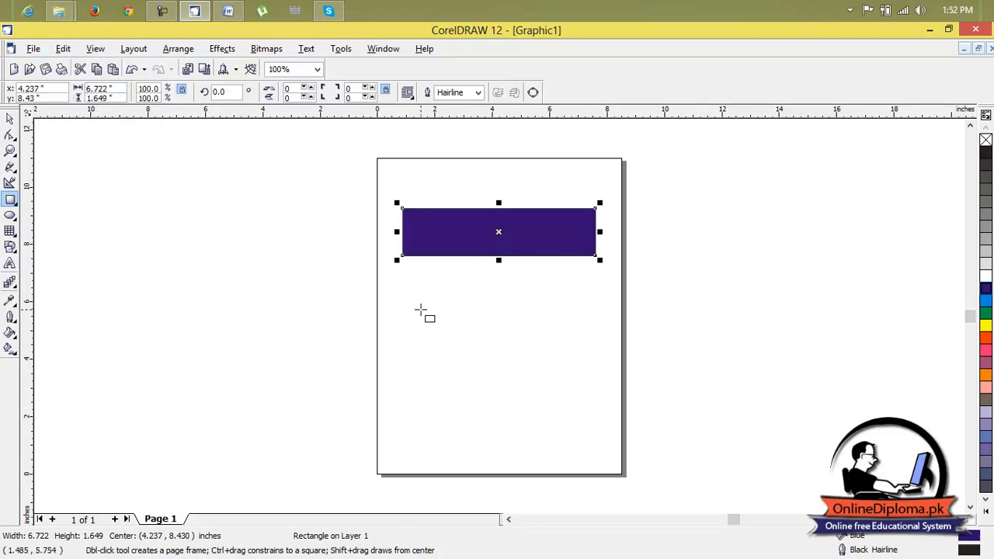
# Delete the blue rectangle from the page.
pyautogui.click(64, 49)
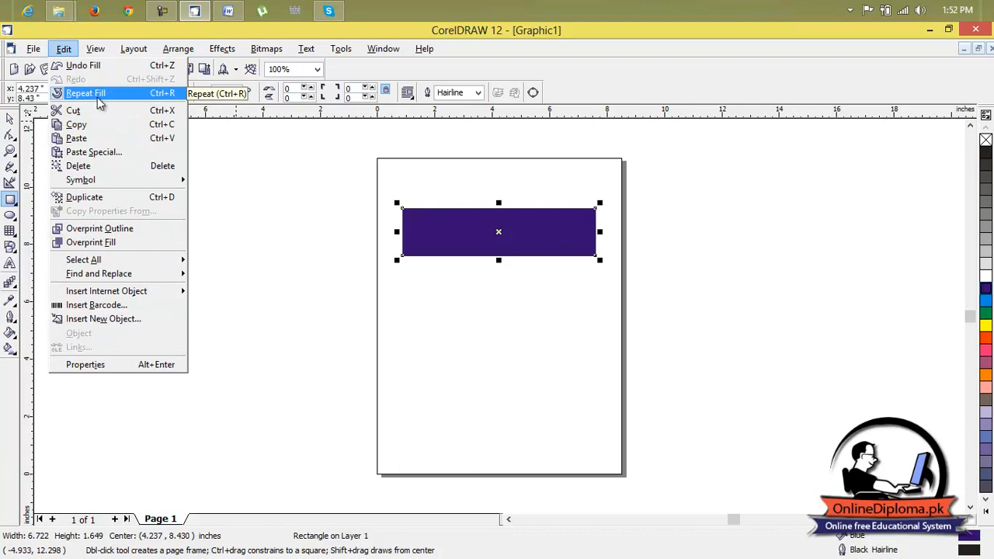
pyautogui.click(497, 232)
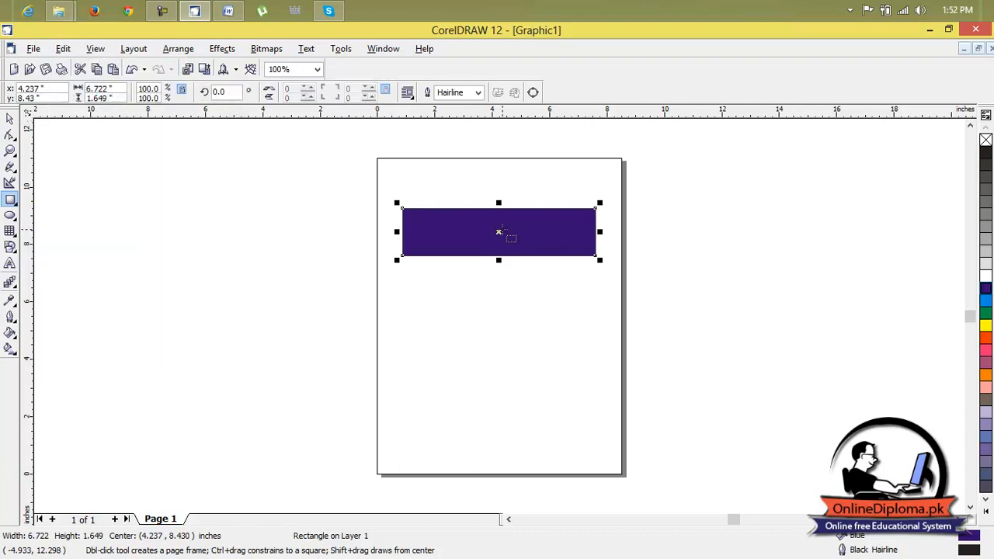
pyautogui.click(499, 232)
pyautogui.press('Delete')
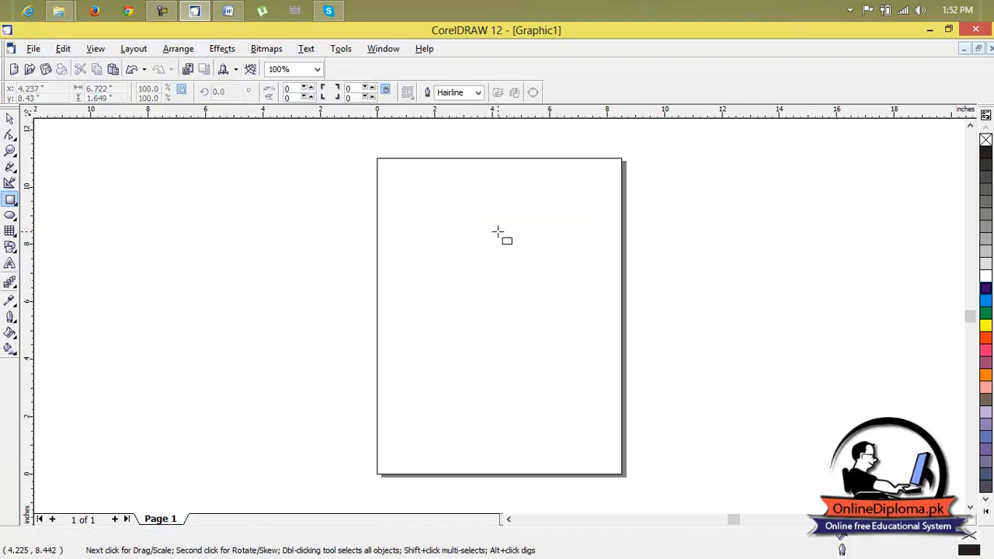
# Draw an ellipse about 1.47 by 1.32 inches in the page's upper-left area and fill it with red.
pyautogui.click(10, 216)
pyautogui.moveTo(407, 179); pyautogui.dragTo(459, 228)
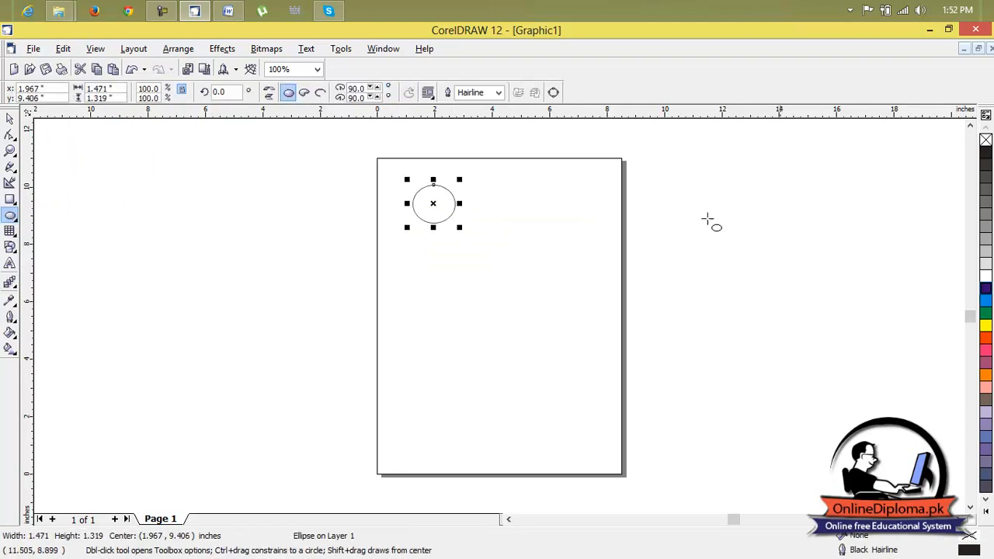
pyautogui.click(986, 338)
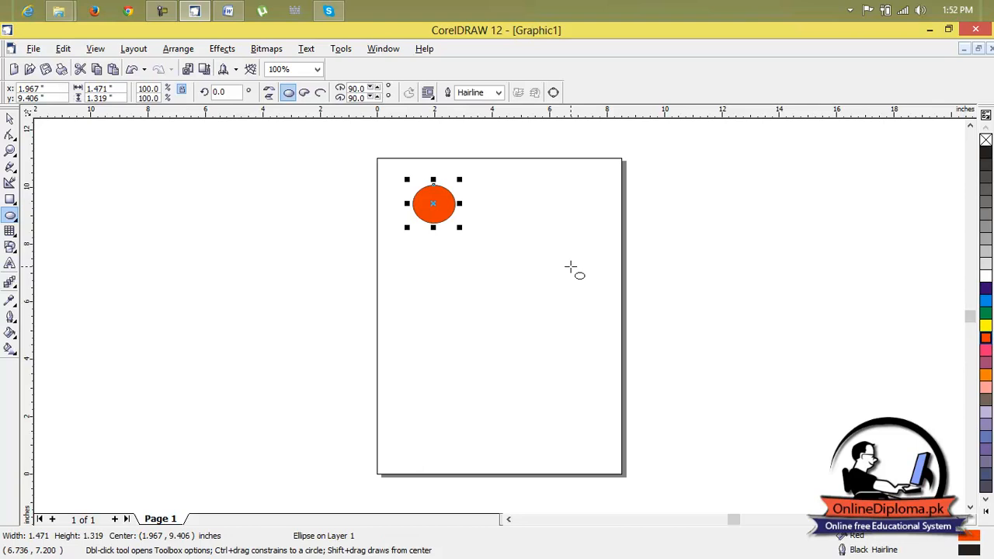
# Duplicate the red ellipse and move the copy diagonally down to the right so it touches the original.
pyautogui.press('space')
pyautogui.hotkey('ctrl', 'd')
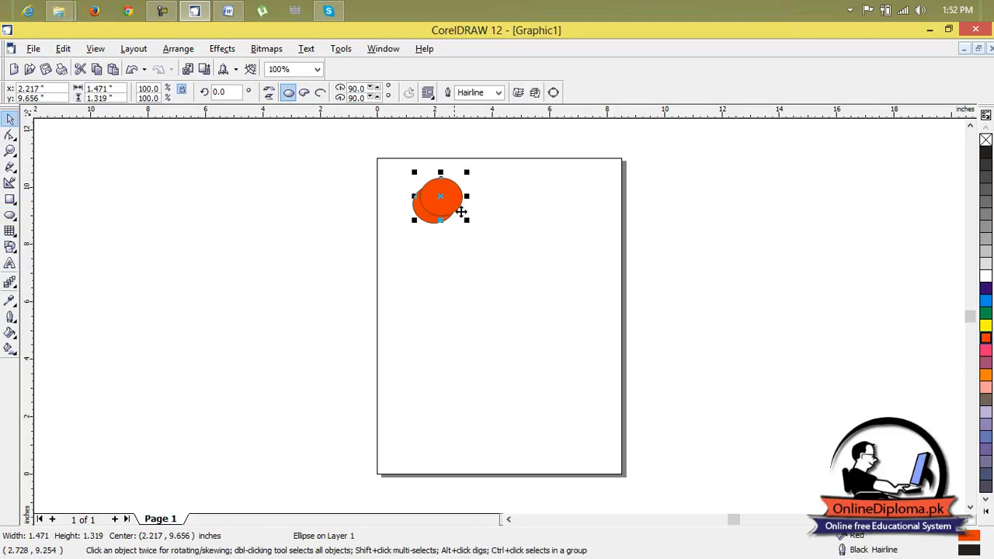
pyautogui.moveTo(444, 199); pyautogui.dragTo(456, 235)
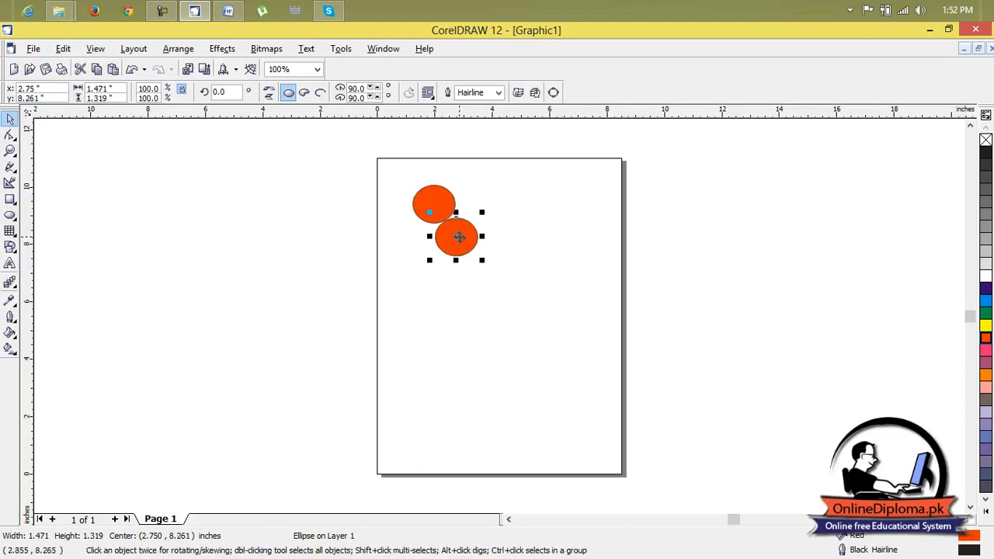
# Repeat the last move on the duplicate ellipse, then undo that repeat.
pyautogui.click(63, 50)
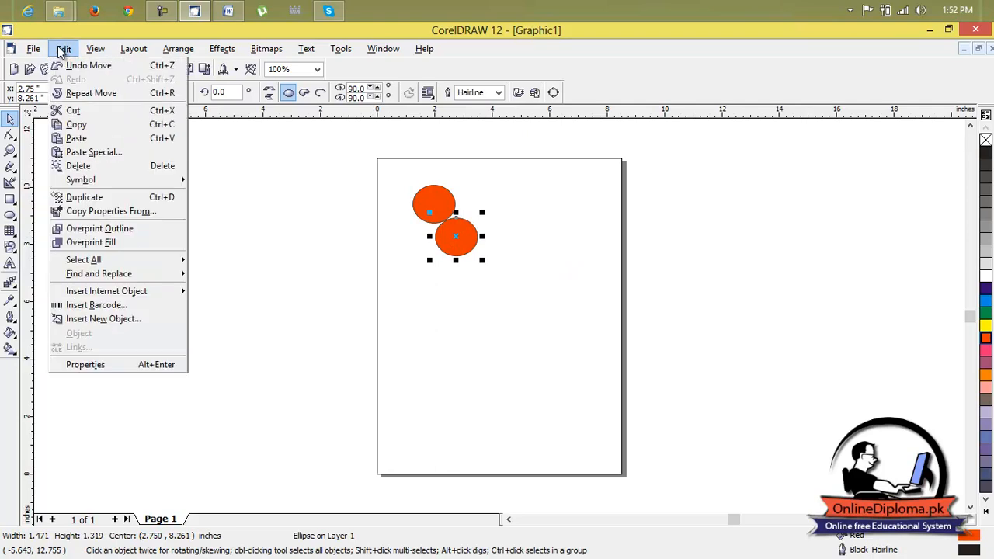
pyautogui.click(91, 95)
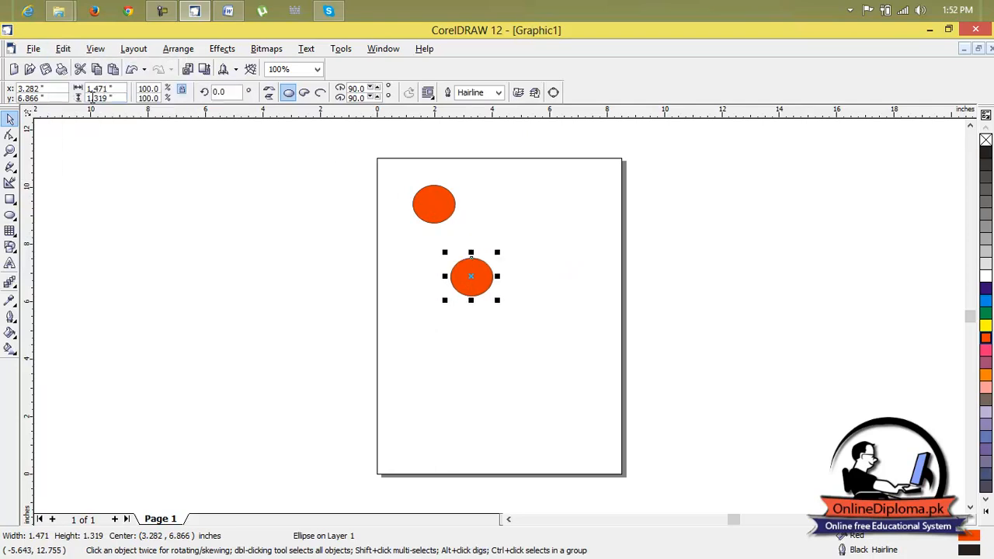
pyautogui.hotkey('ctrl', 'z')
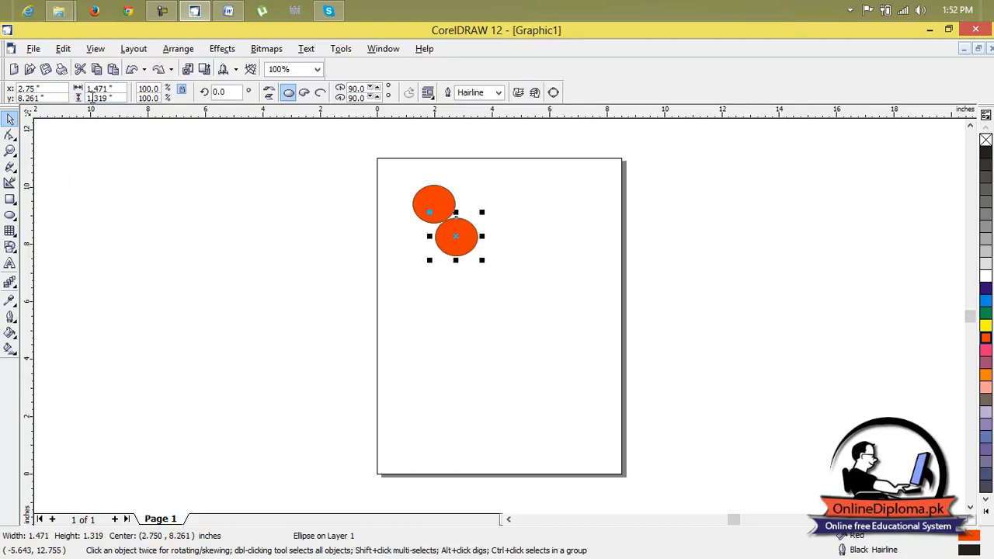
# Duplicate the lower ellipse at the same diagonal offset and repeat the duplication twice to extend the chain.
pyautogui.hotkey('ctrl', 'r')
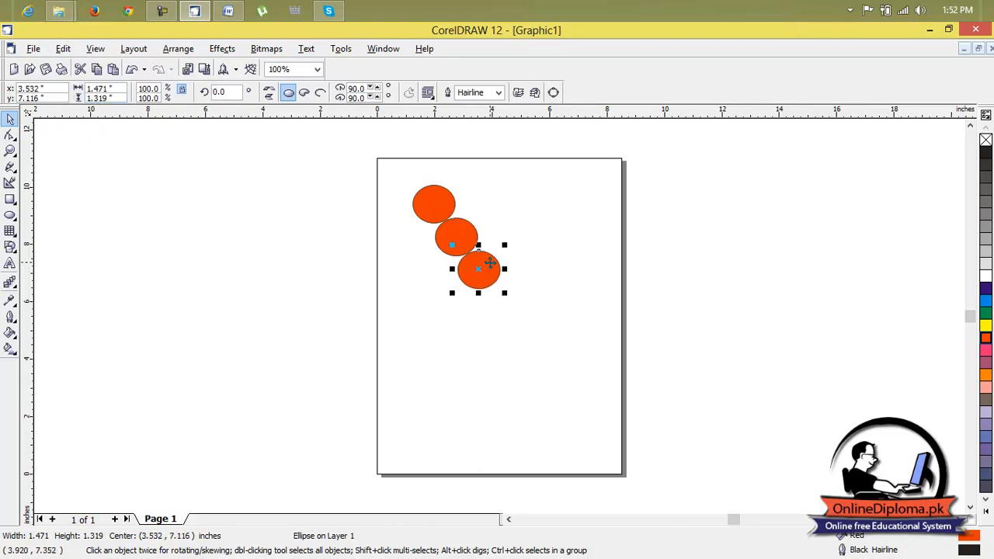
pyautogui.click(71, 52)
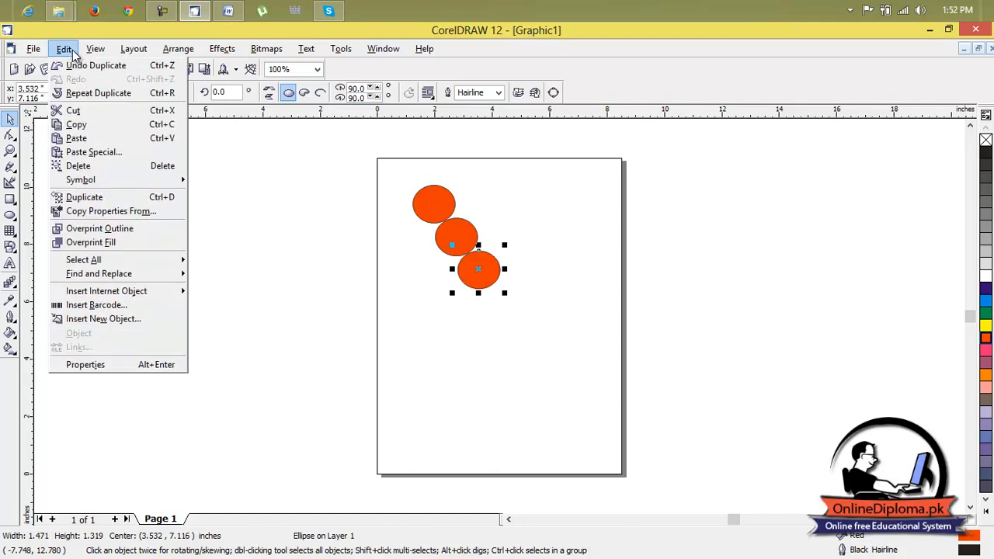
pyautogui.click(95, 92)
pyautogui.click(63, 48)
pyautogui.click(95, 93)
pyautogui.click(64, 48)
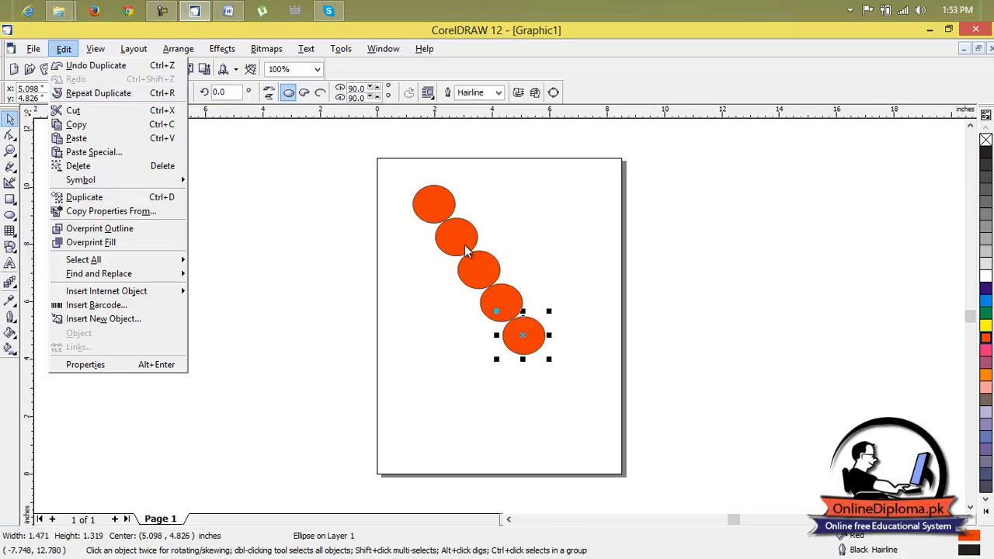
# Delete the four duplicate ellipses one by one, keeping only the original upper-left ellipse.
pyautogui.click(533, 322)
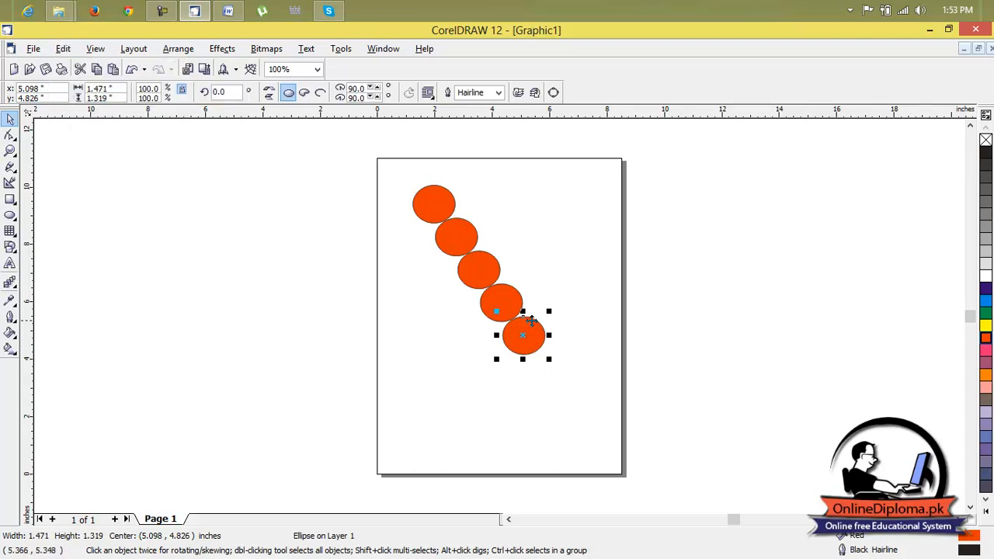
pyautogui.press('Delete')
pyautogui.click(509, 310)
pyautogui.press('Delete')
pyautogui.click(489, 284)
pyautogui.press('Delete')
pyautogui.click(457, 242)
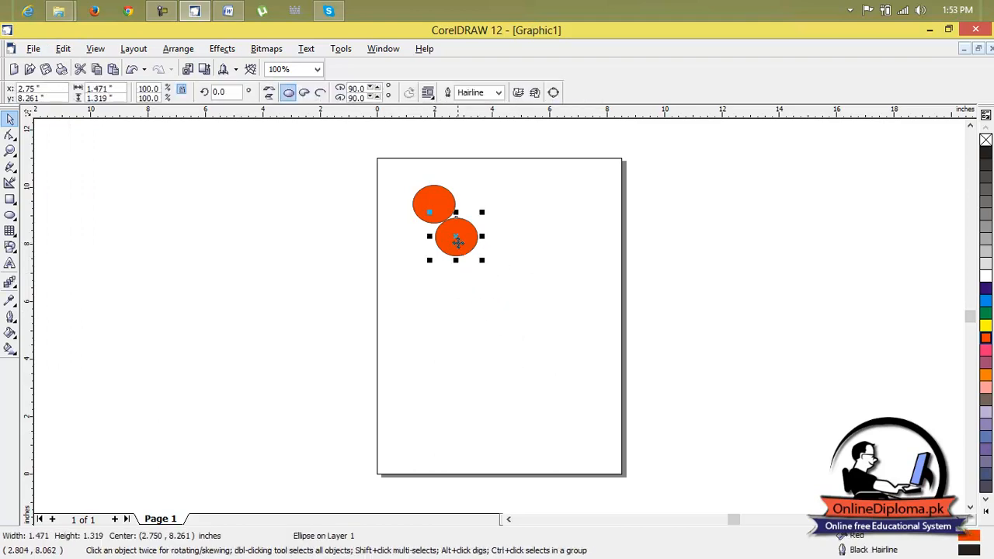
pyautogui.press('Delete')
# Enlarge the remaining red ellipse to about 4.95 by 4.44 inches and cut it from the page.
pyautogui.click(439, 220)
pyautogui.moveTo(458, 227); pyautogui.dragTo(556, 350)
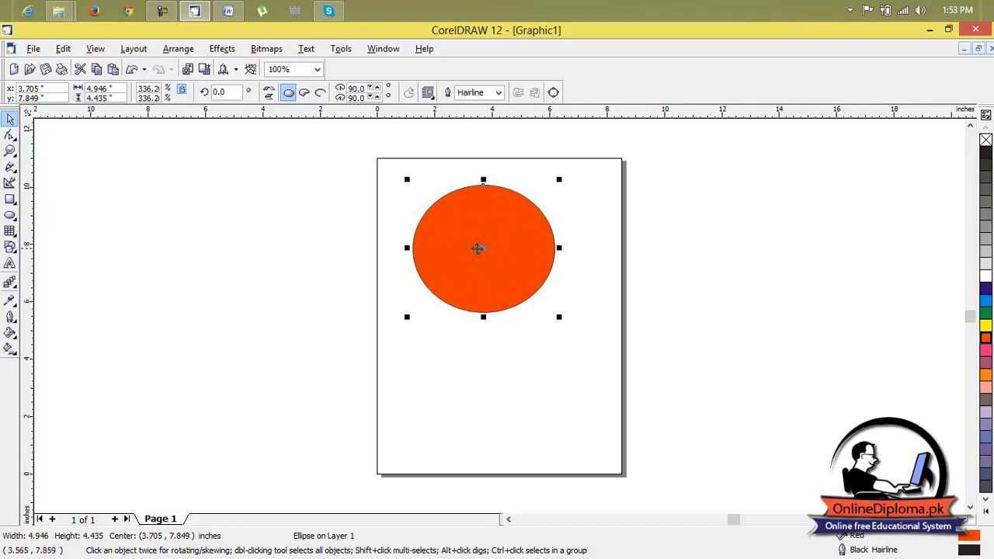
pyautogui.click(37, 50)
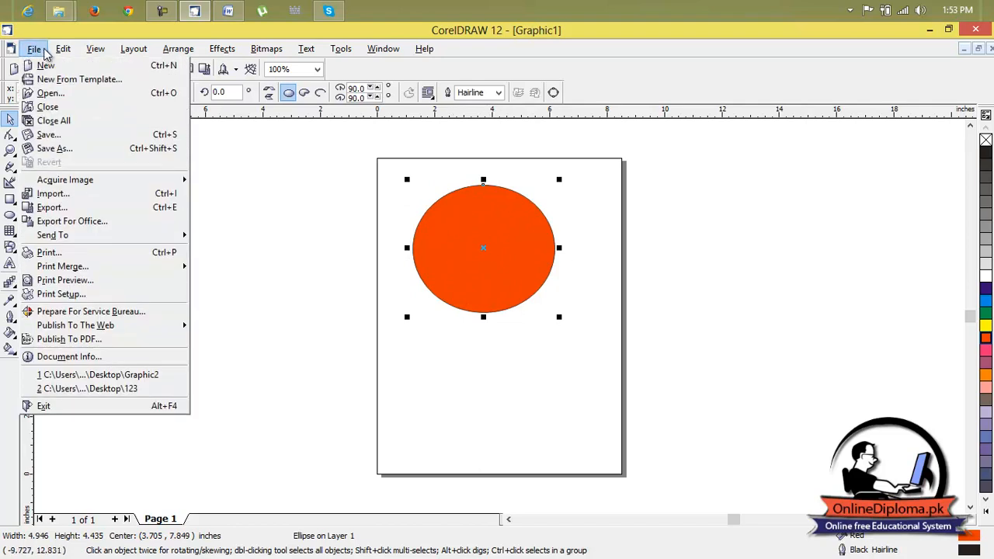
pyautogui.moveTo(64, 50)
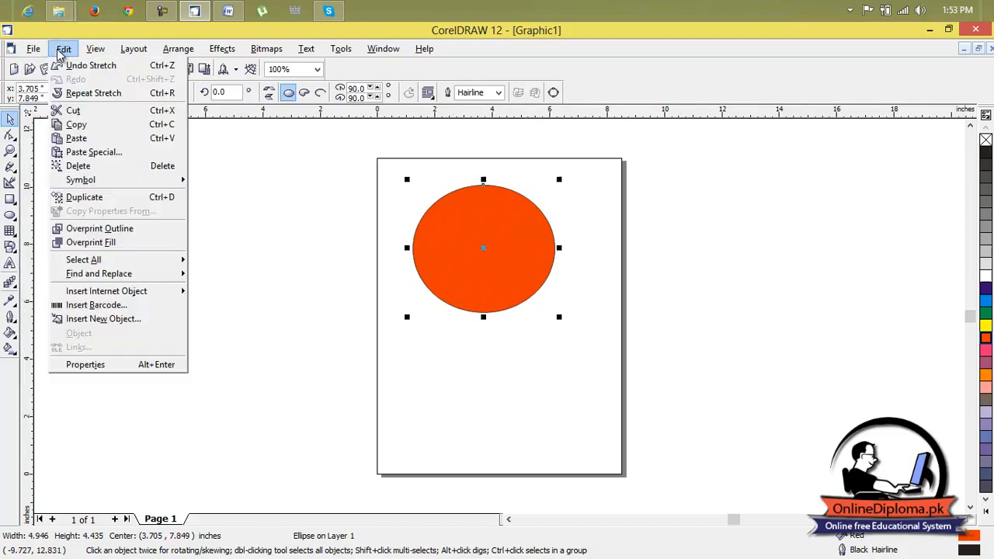
pyautogui.click(84, 114)
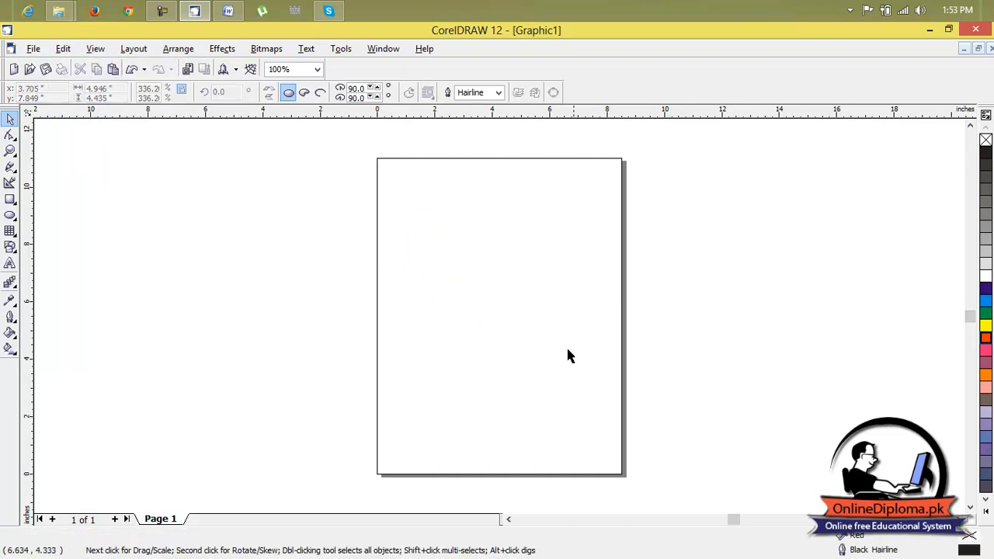
# Insert a second page after Page 1 and paste the cut red ellipse onto it.
pyautogui.click(116, 519)
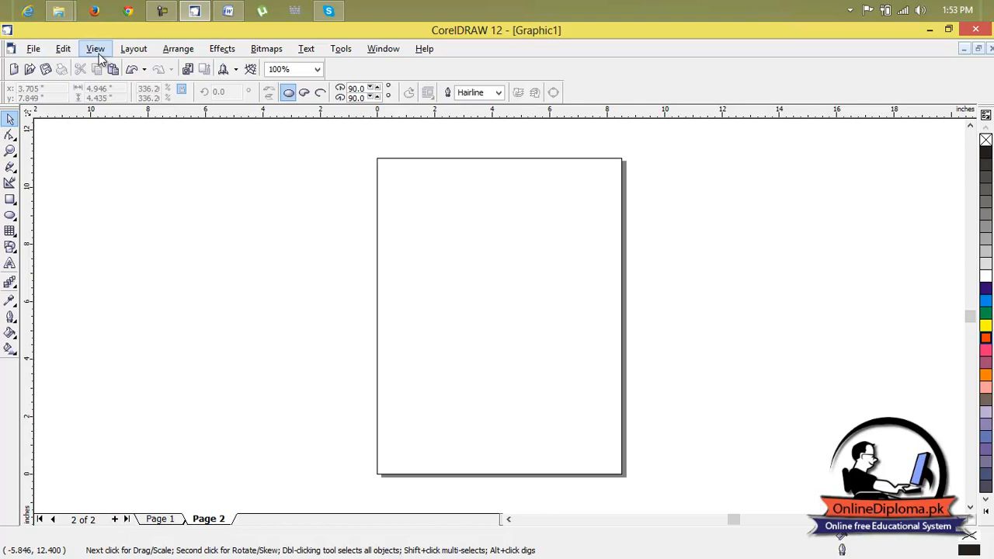
pyautogui.click(75, 51)
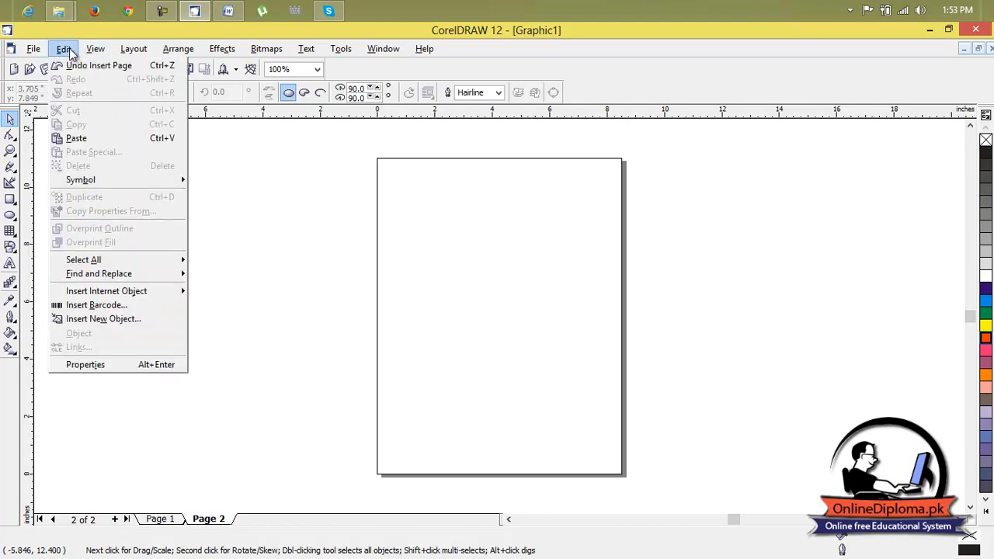
pyautogui.click(103, 137)
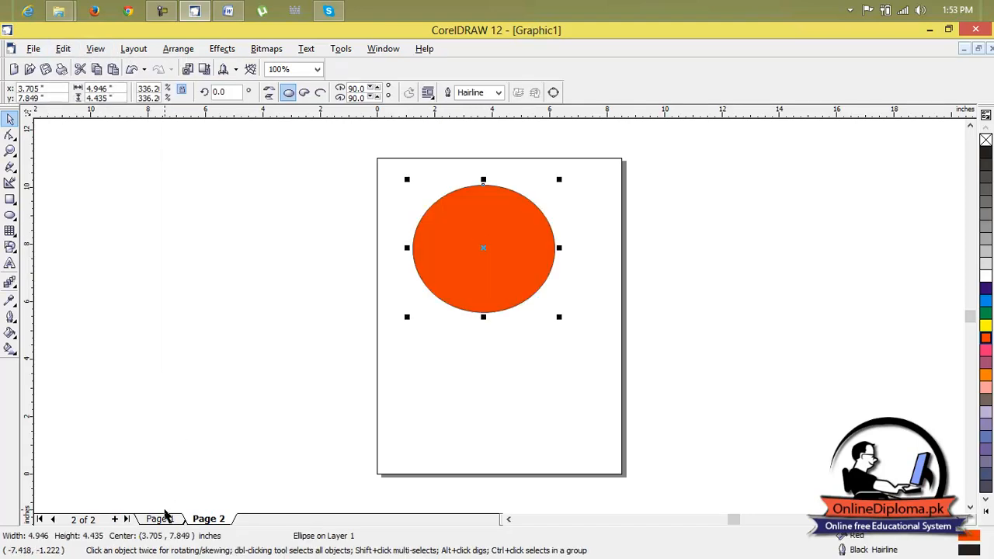
pyautogui.click(169, 520)
pyautogui.click(227, 519)
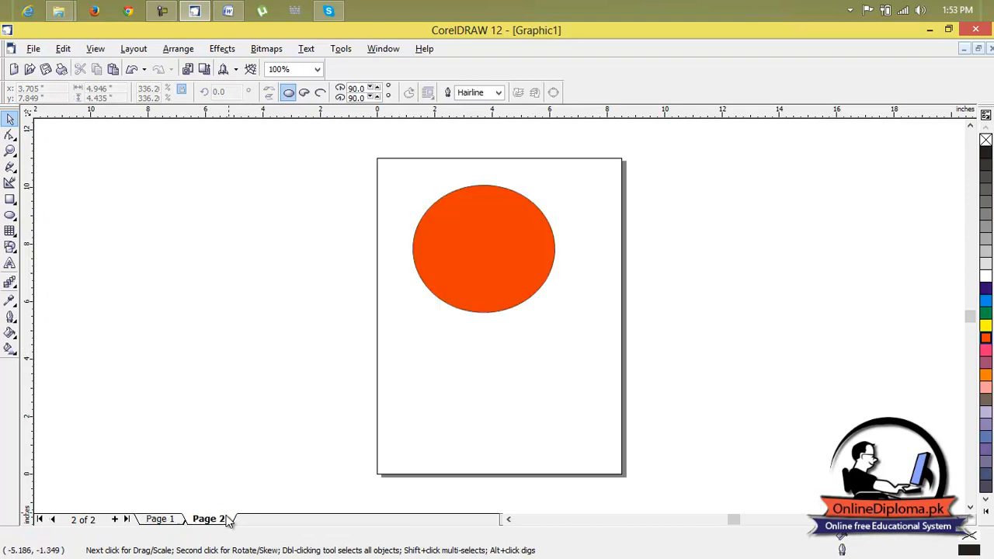
# Copy the red ellipse on Page 2 and paste it onto Page 1.
pyautogui.click(481, 284)
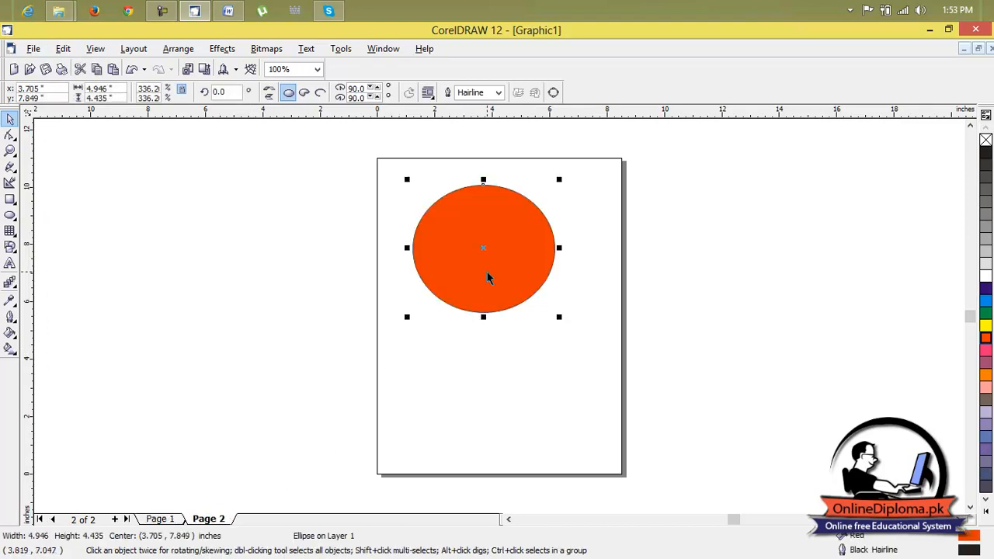
pyautogui.click(65, 49)
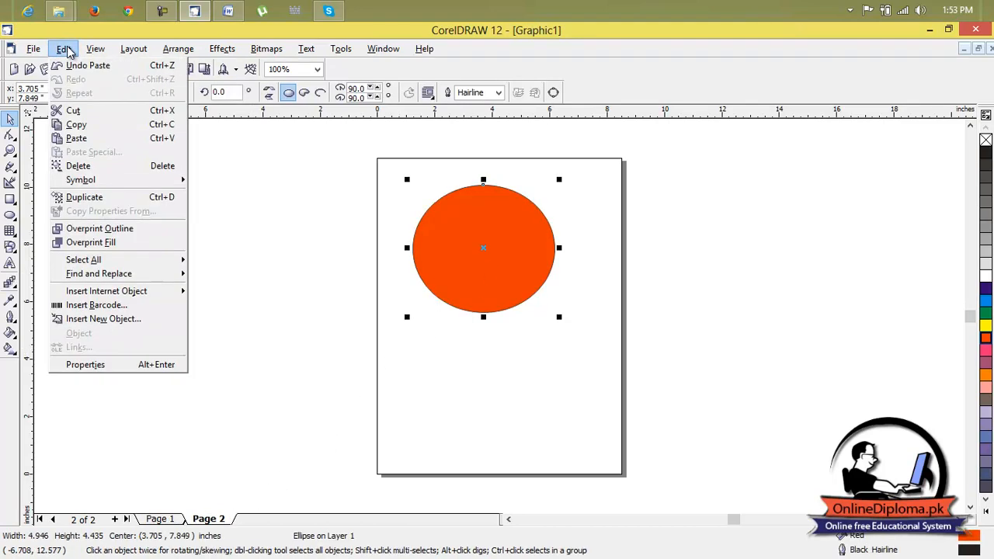
pyautogui.click(91, 127)
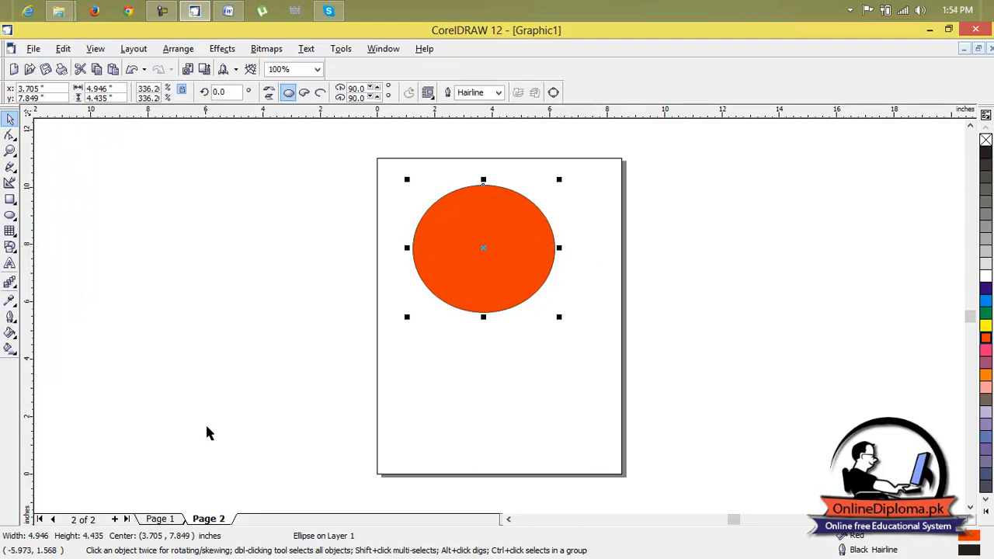
pyautogui.click(160, 518)
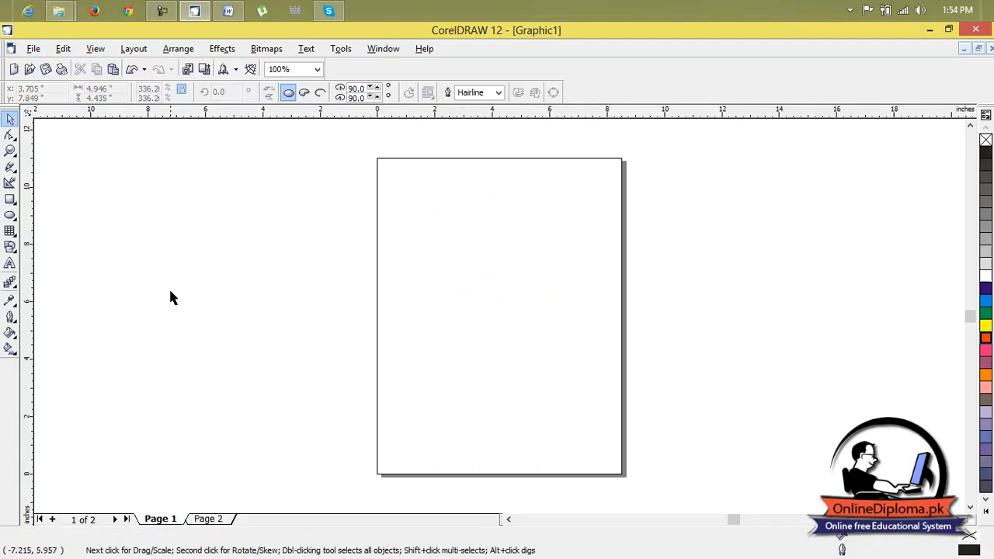
pyautogui.click(63, 49)
pyautogui.click(98, 140)
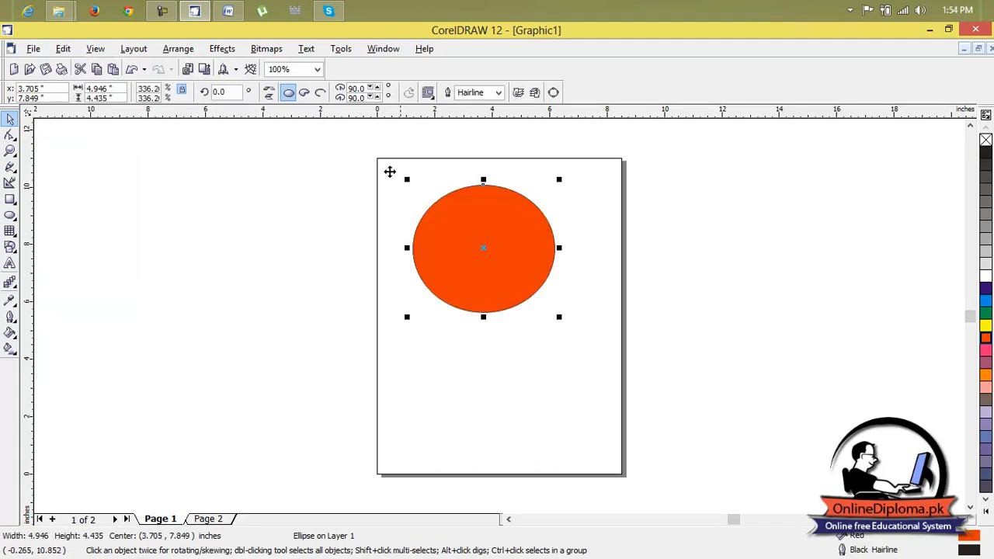
# Add the artistic text "Coral draw" beside the left edge of the page and enlarge it to about 57.8 points.
pyautogui.click(10, 264)
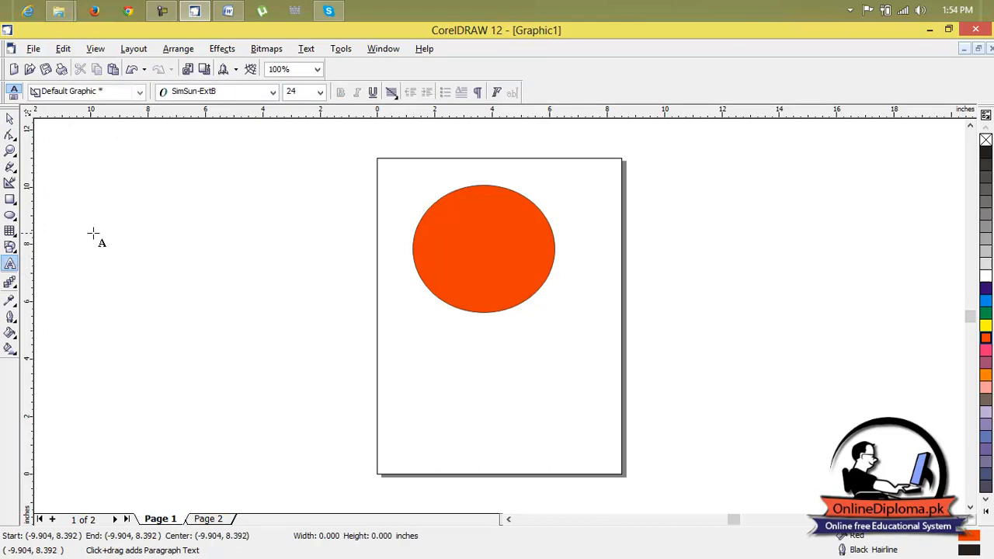
pyautogui.click(184, 275)
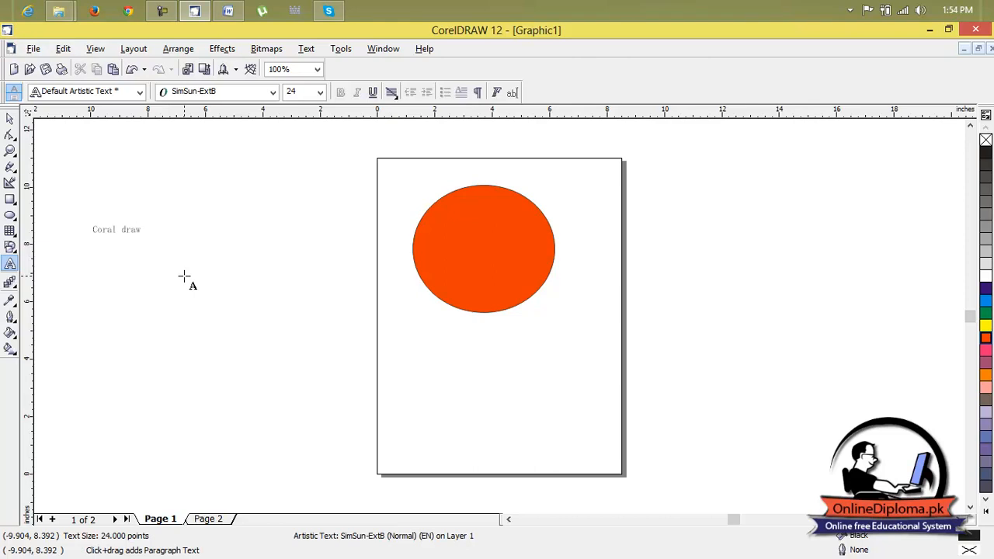
pyautogui.scroll(2, 152, 264)
# Copy the whole "Coral draw" text and paste it over the selected characters.
pyautogui.moveTo(157, 234)
pyautogui.mouseDown()
pyautogui.moveTo(310, 246)
pyautogui.moveTo(41, 235)
pyautogui.mouseUp()
pyautogui.scroll(-1, 282, 295)
pyautogui.click(66, 50)
pyautogui.click(85, 125)
pyautogui.scroll(-2, 206, 223)
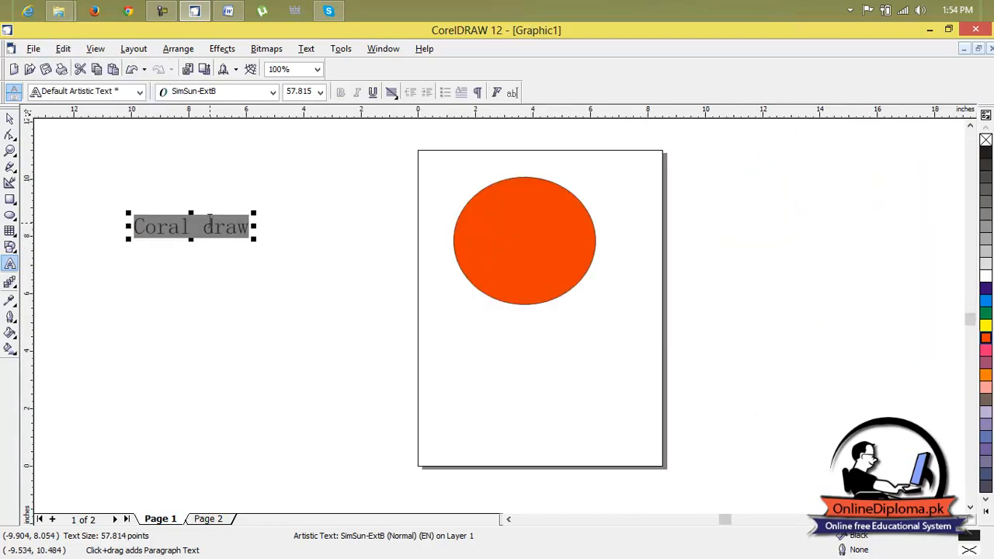
pyautogui.click(64, 48)
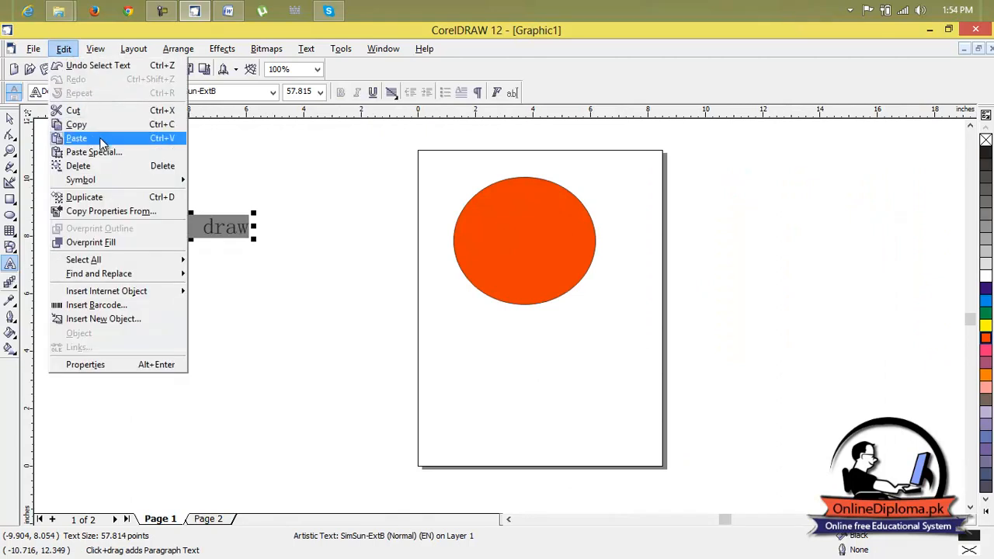
pyautogui.click(101, 140)
pyautogui.hotkey('ctrl', 'space')
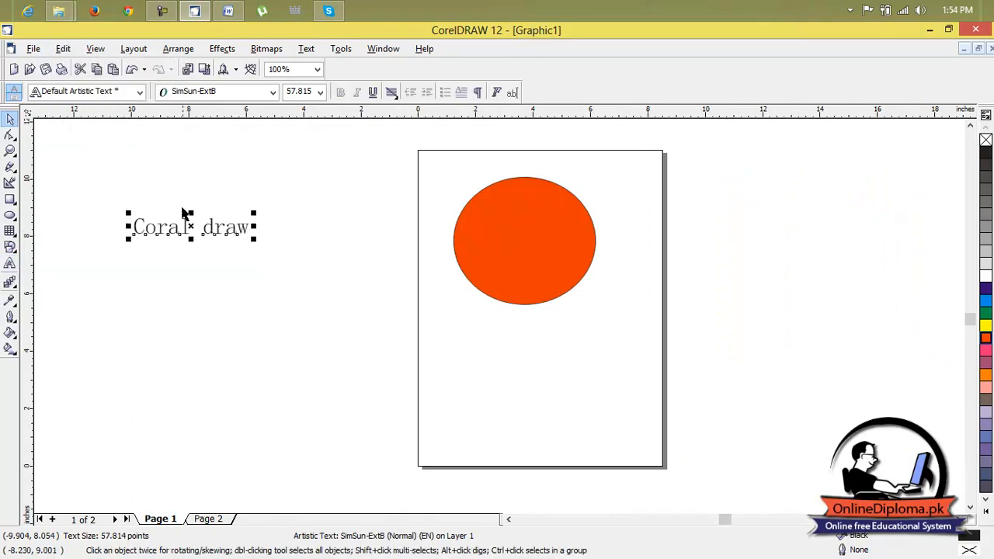
# Move the "Coral draw" text down and place one copy above it and another below it.
pyautogui.moveTo(190, 227); pyautogui.dragTo(221, 323)
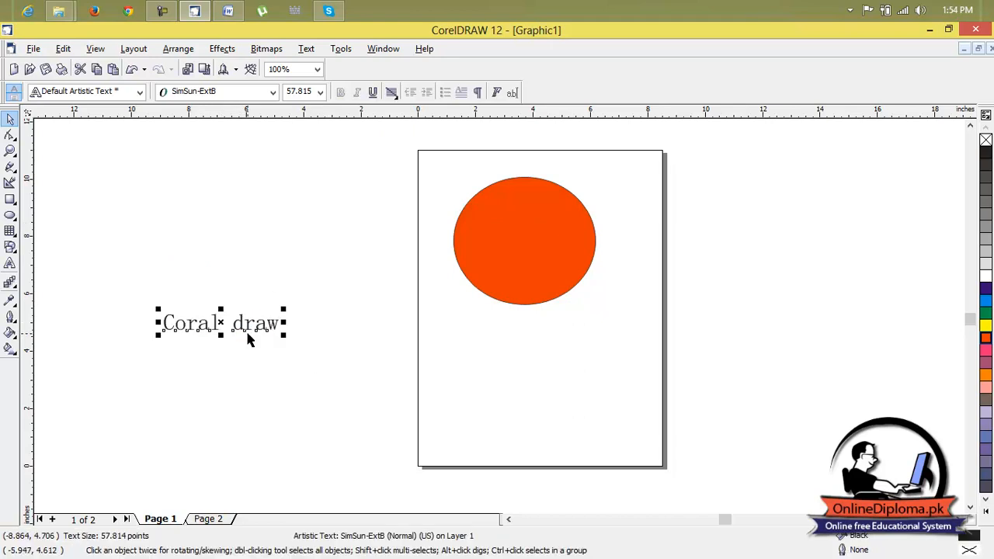
pyautogui.moveTo(221, 323); pyautogui.dragTo(232, 237)
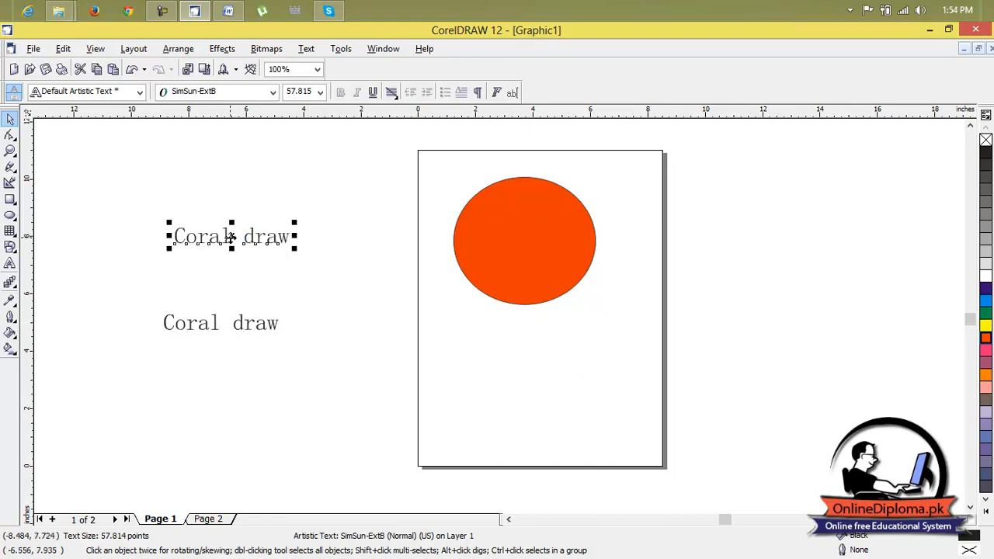
pyautogui.press('Tab')
pyautogui.moveTo(222, 332); pyautogui.dragTo(234, 448)
pyautogui.moveTo(305, 223)
pyautogui.mouseDown()
pyautogui.moveTo(184, 411)
pyautogui.moveTo(184, 473)
pyautogui.mouseUp()
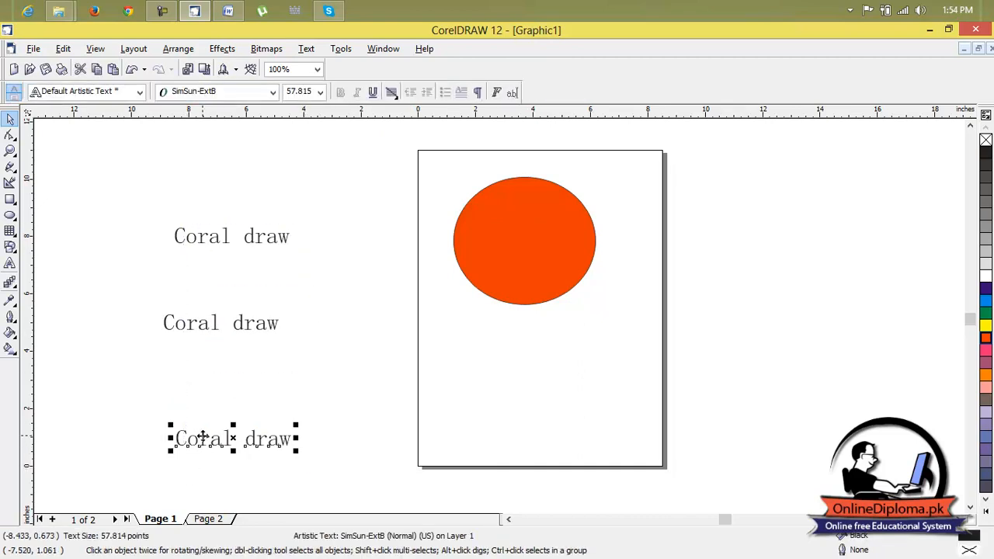
# Delete the lowest and middle "Coral draw" texts, keeping only the uppermost one.
pyautogui.press('Delete')
pyautogui.click(210, 330)
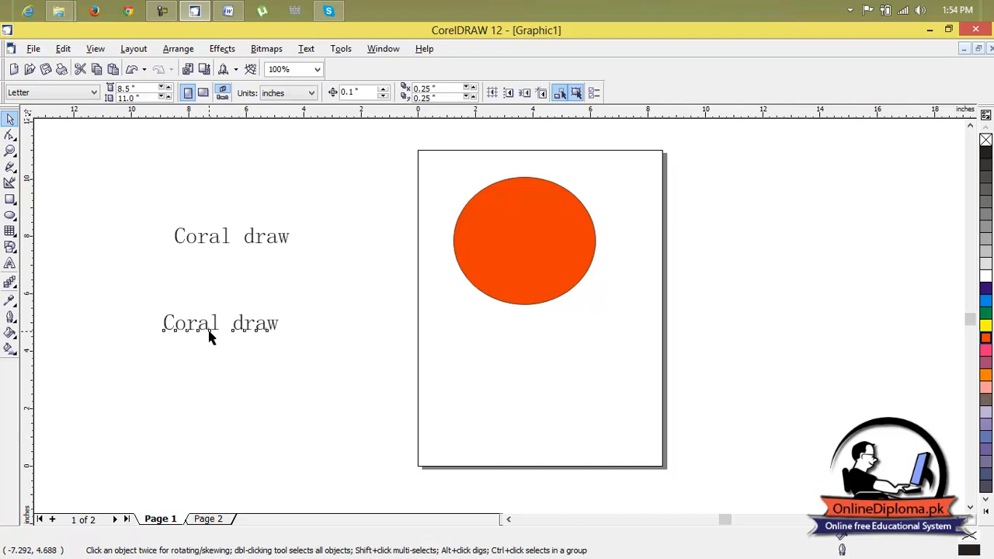
pyautogui.press('Delete')
pyautogui.click(94, 49)
pyautogui.moveTo(70, 53)
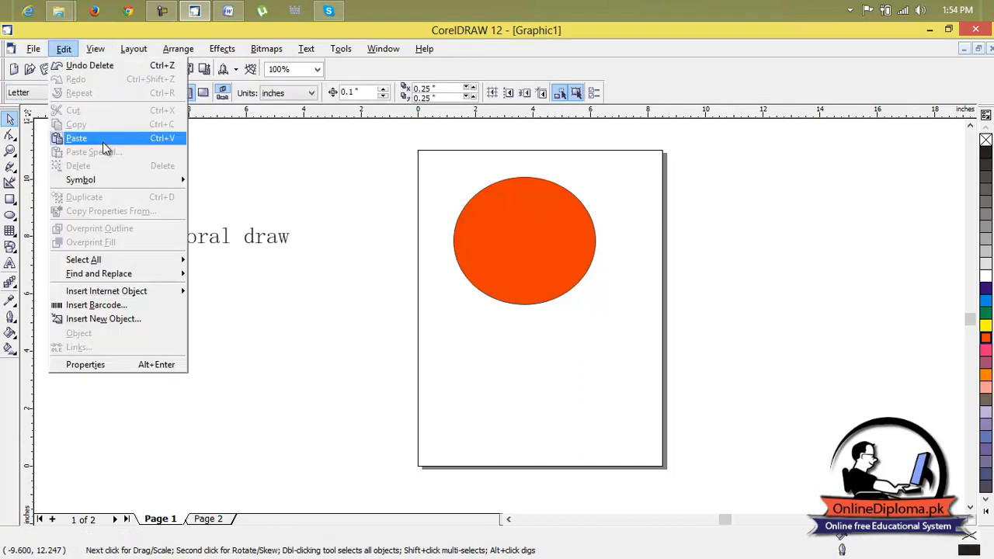
pyautogui.moveTo(140, 179)
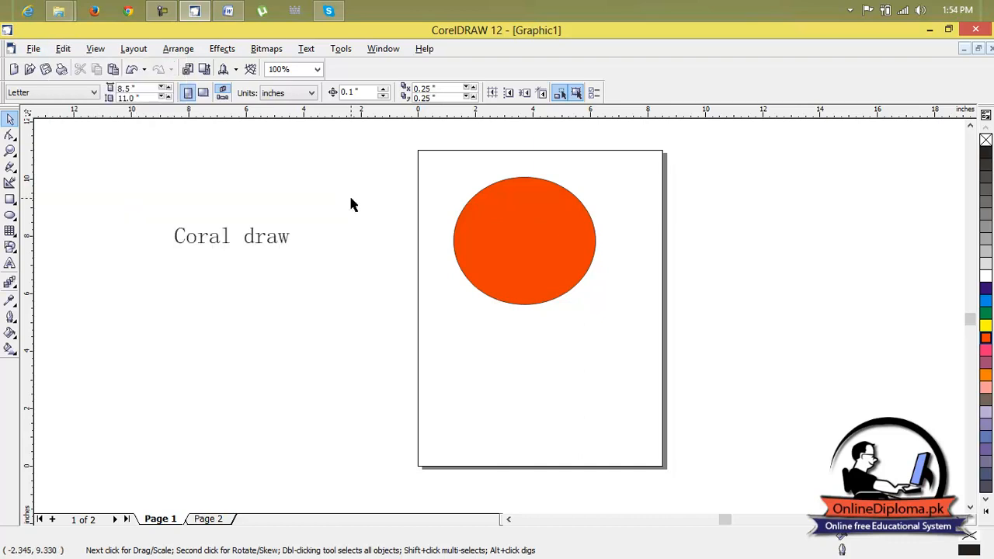
# Delete the remaining "Coral draw" text and the red ellipse from Page 1.
pyautogui.click(273, 236)
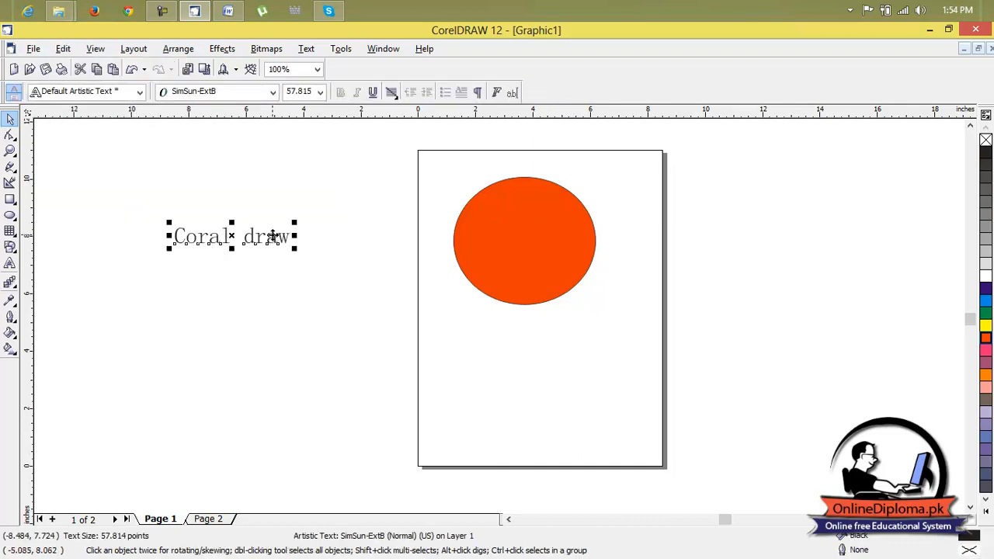
pyautogui.press('Delete')
pyautogui.click(539, 301)
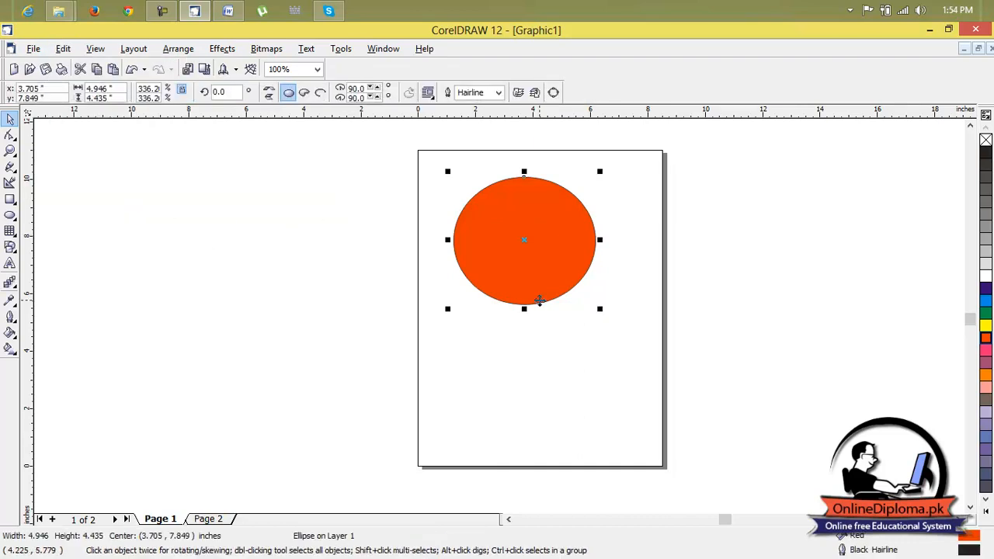
pyautogui.press('Delete')
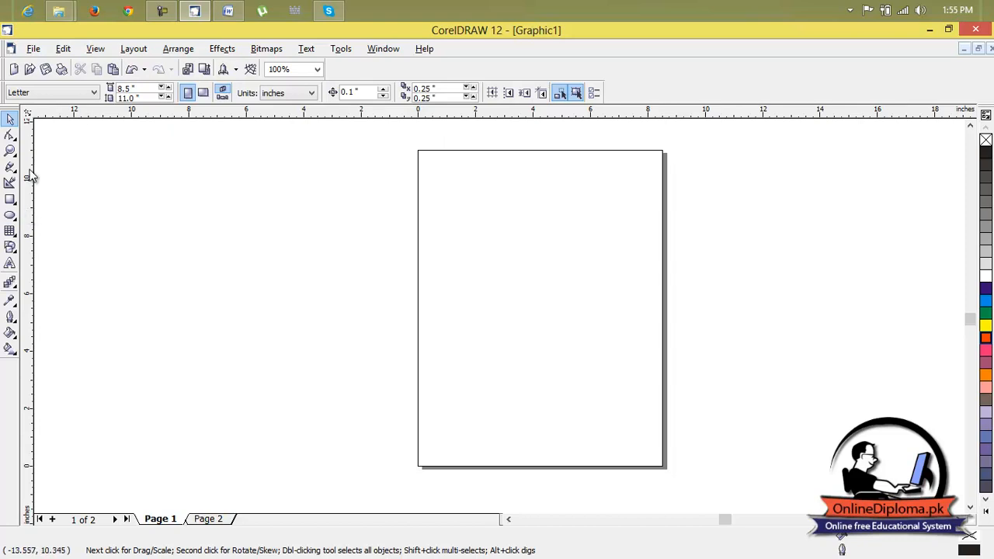
# Switch to Microsoft Word and enter "Coral draw" in the blank document, with the full ribbon shown.
pyautogui.click(64, 48)
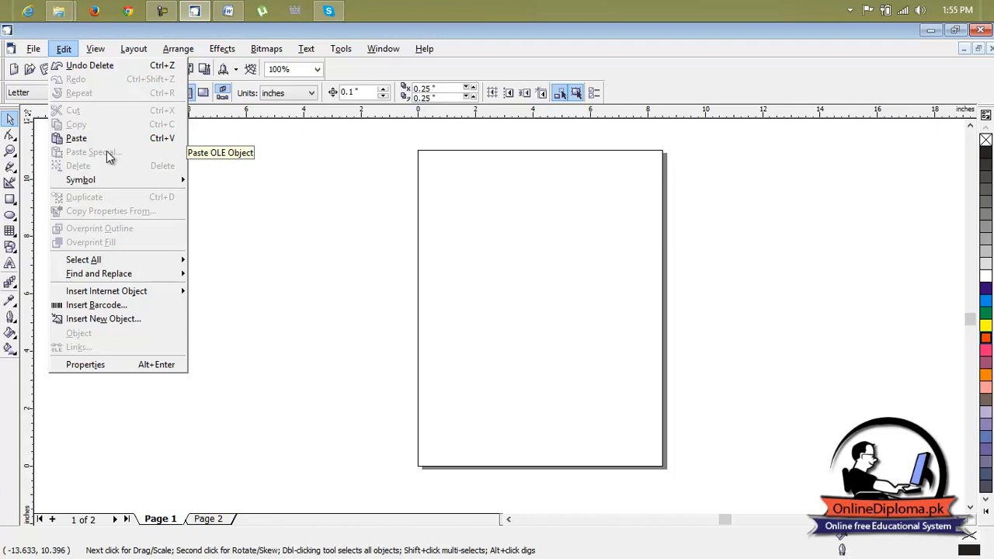
pyautogui.click(238, 11)
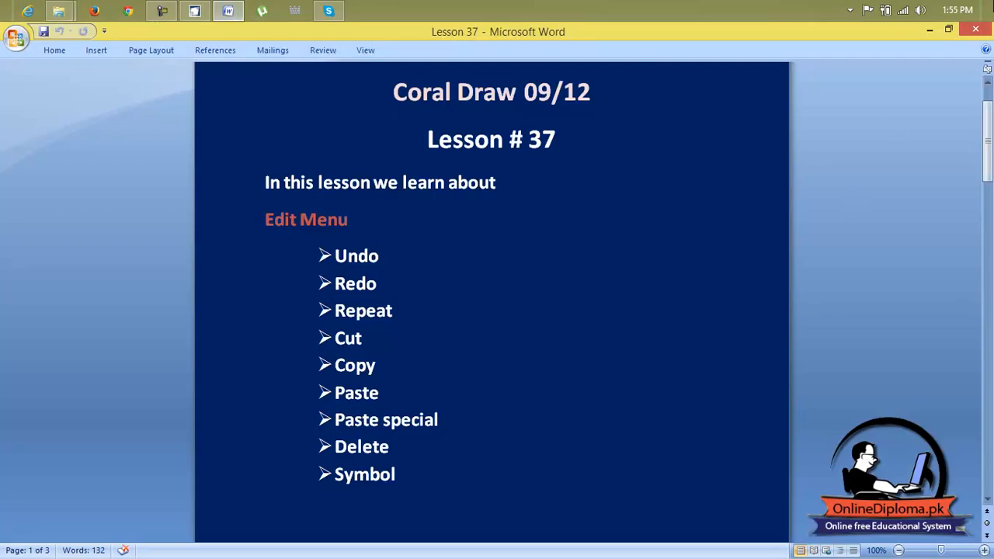
pyautogui.click(984, 29)
pyautogui.click(227, 10)
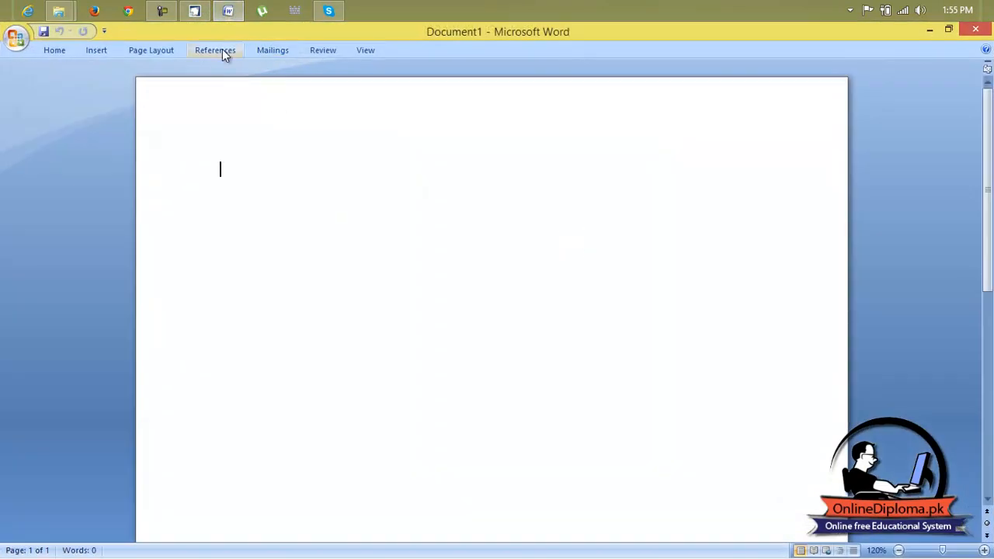
pyautogui.rightClick(222, 49)
pyautogui.click(258, 91)
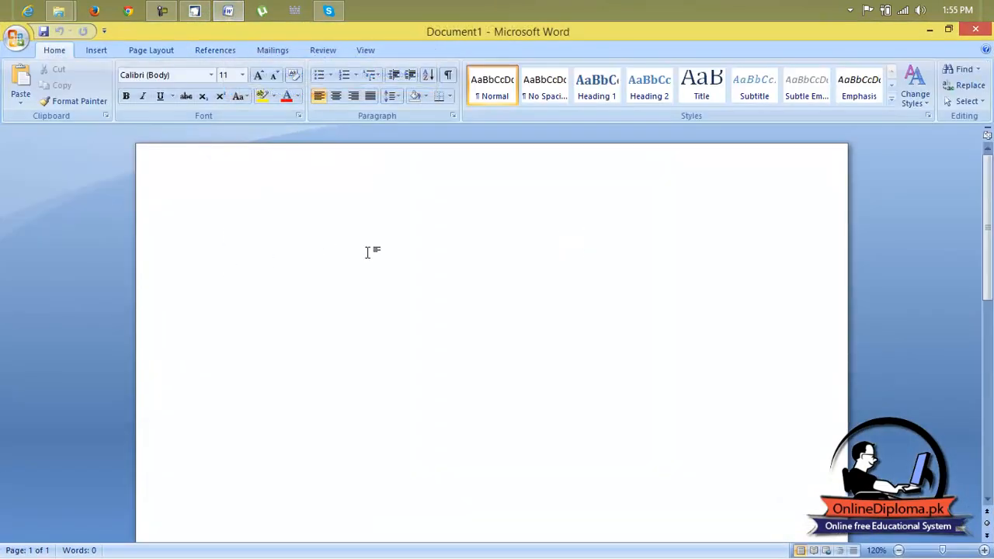
pyautogui.write('coral draw')
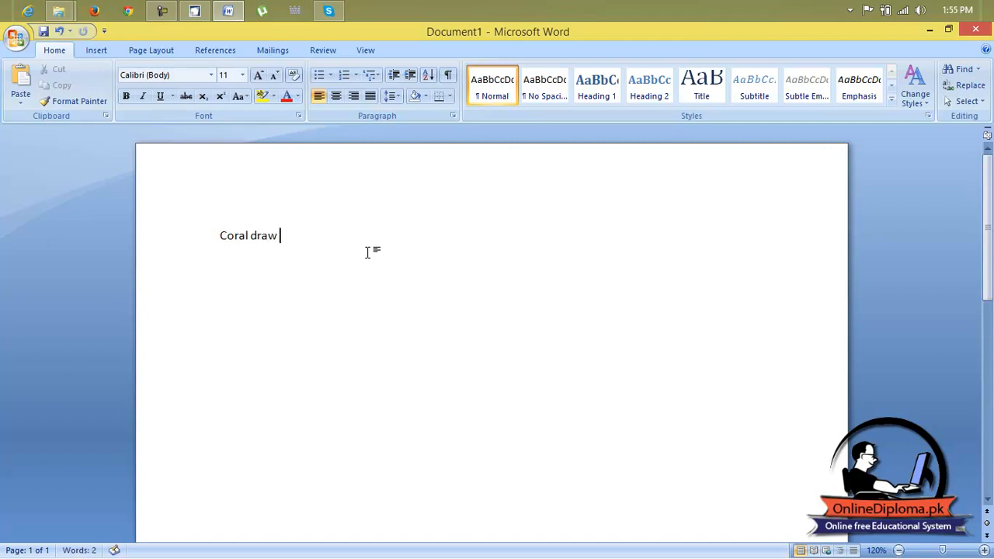
# Format the "Coral draw" line as bold, 36-point, red text.
pyautogui.click(181, 239)
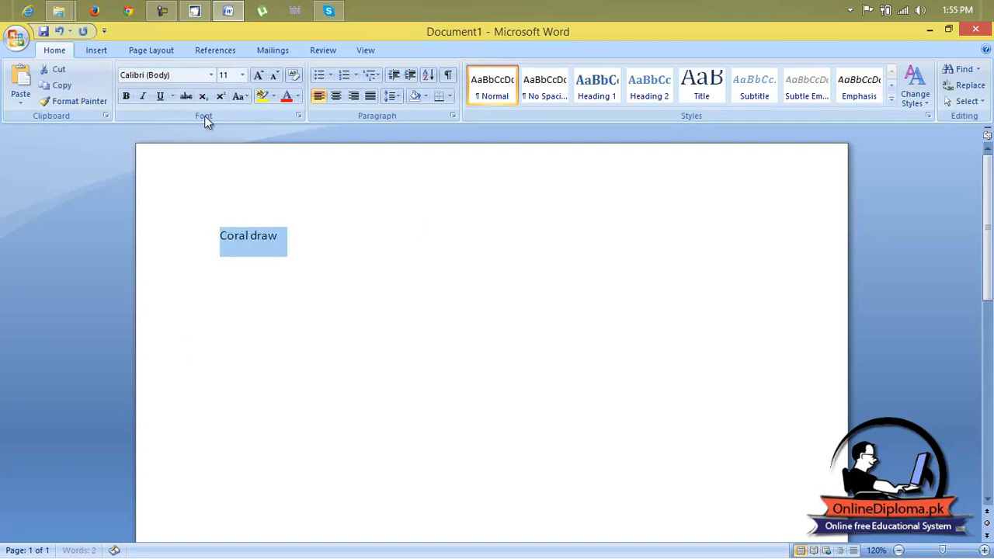
pyautogui.click(125, 96)
pyautogui.click(259, 74)
pyautogui.click(258, 75)
pyautogui.click(258, 74)
pyautogui.click(259, 75)
pyautogui.click(259, 74)
pyautogui.click(259, 74)
pyautogui.click(259, 74)
pyautogui.click(259, 75)
pyautogui.click(259, 75)
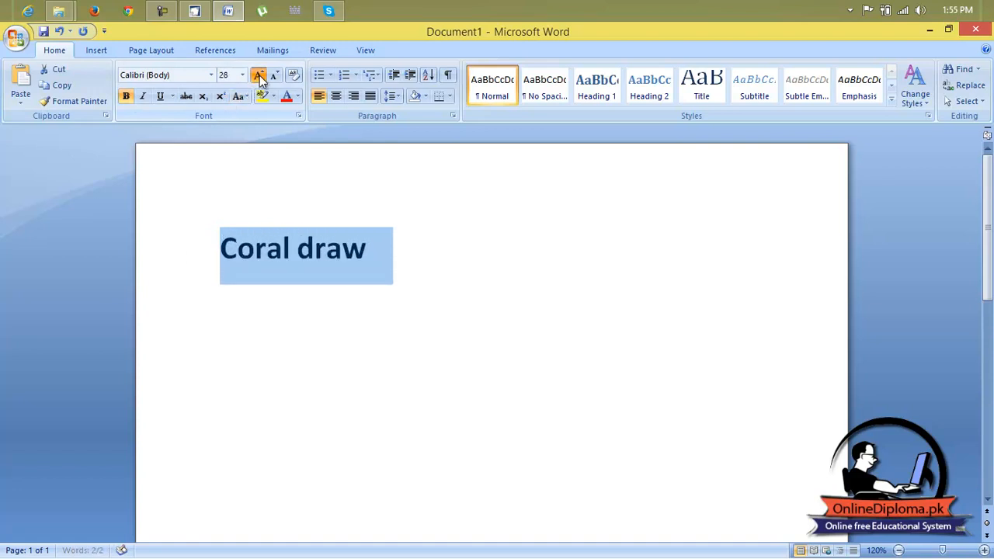
pyautogui.click(259, 75)
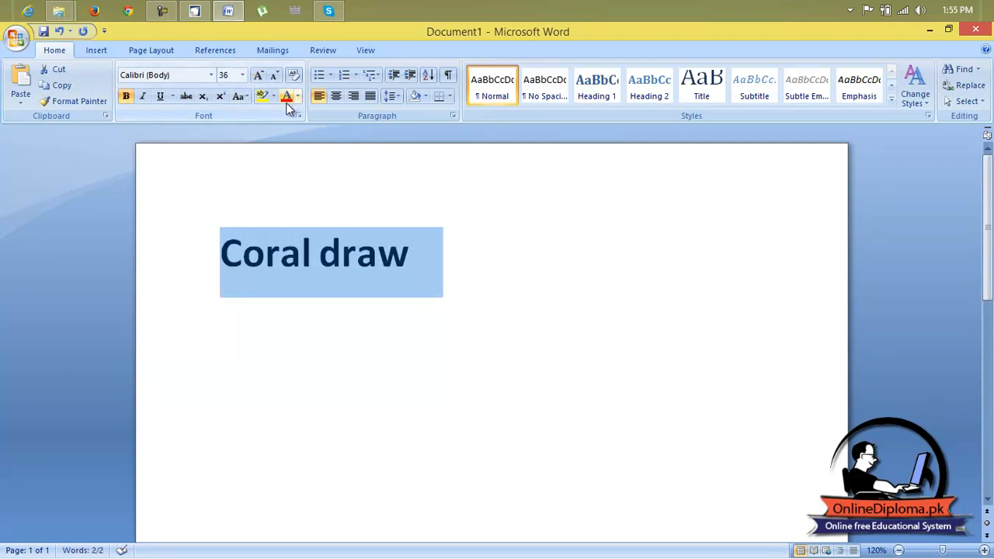
pyautogui.click(297, 98)
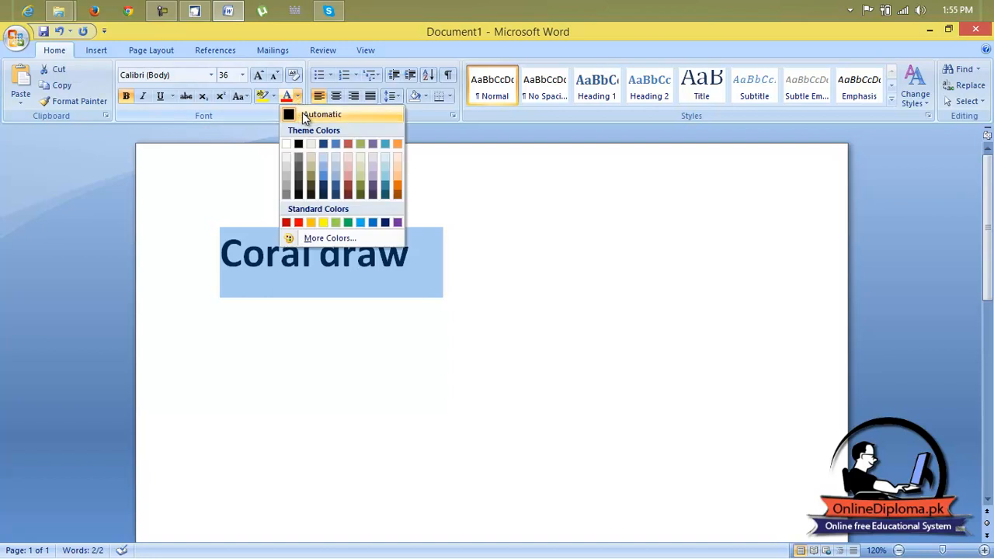
pyautogui.click(298, 222)
# Set the font of the "Coral draw" line to Arial Black.
pyautogui.click(410, 258)
pyautogui.moveTo(410, 258); pyautogui.dragTo(234, 257)
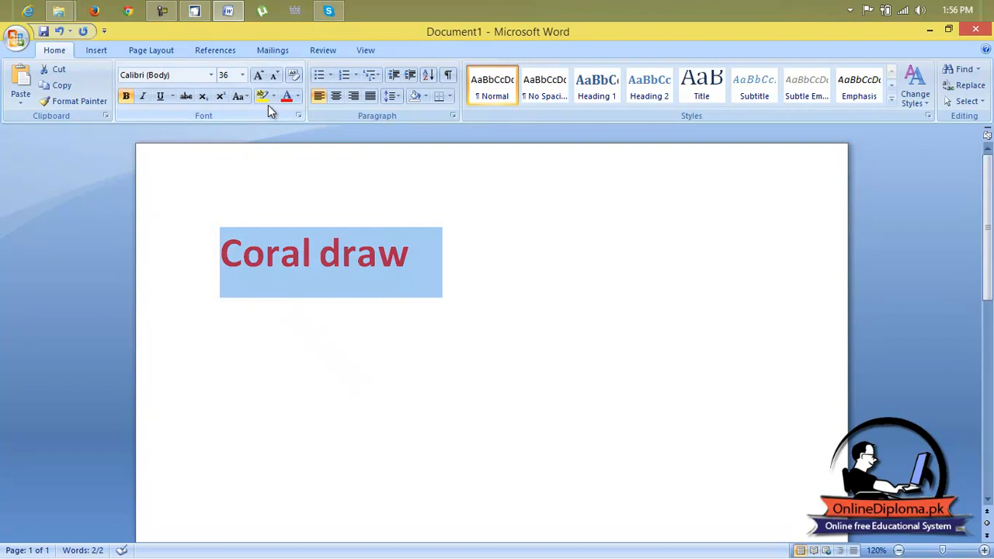
pyautogui.click(421, 251)
pyautogui.moveTo(421, 251); pyautogui.dragTo(307, 264)
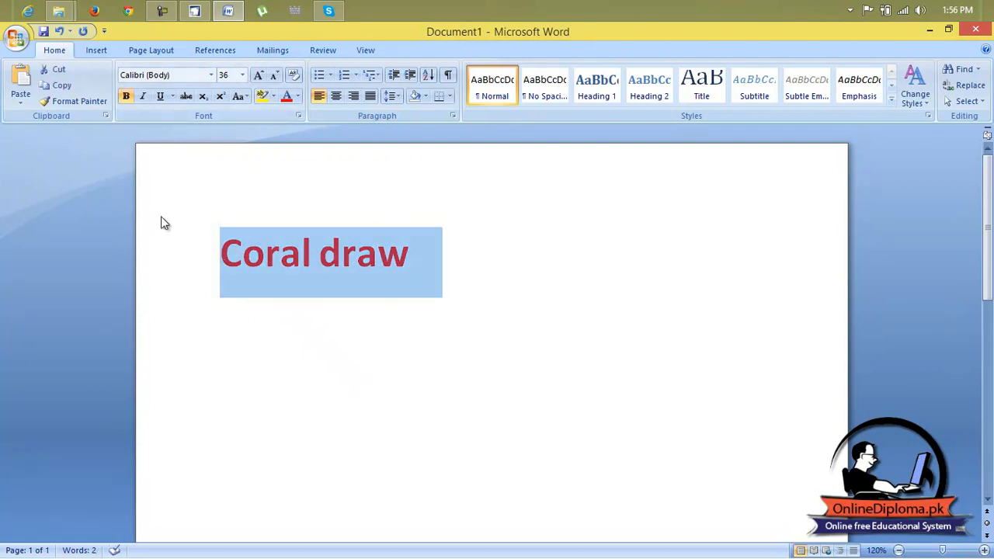
pyautogui.click(180, 75)
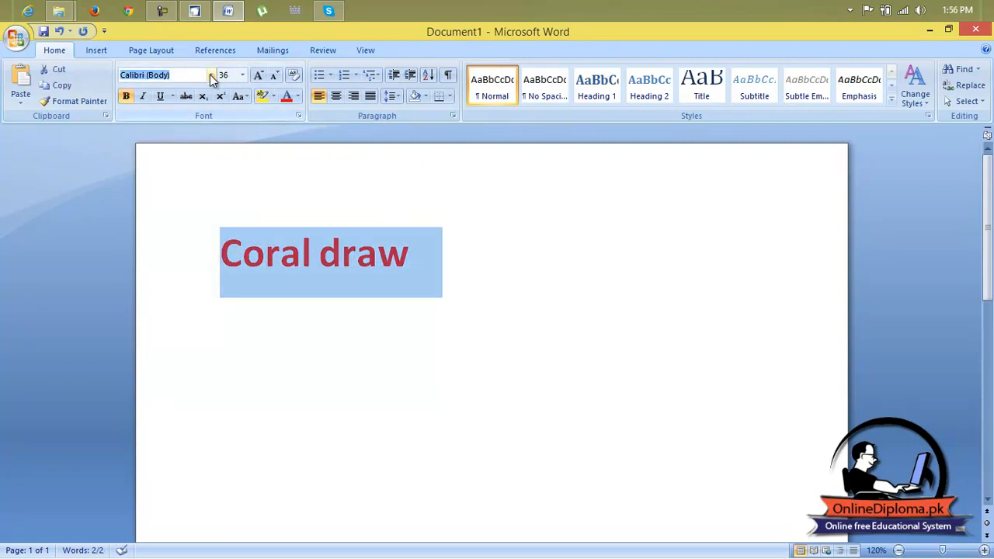
pyautogui.click(211, 75)
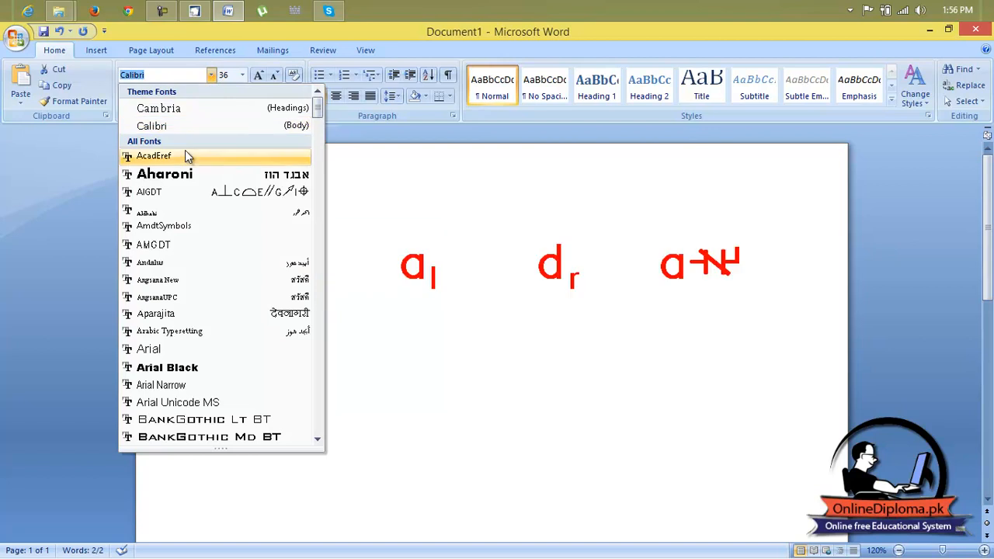
pyautogui.click(190, 367)
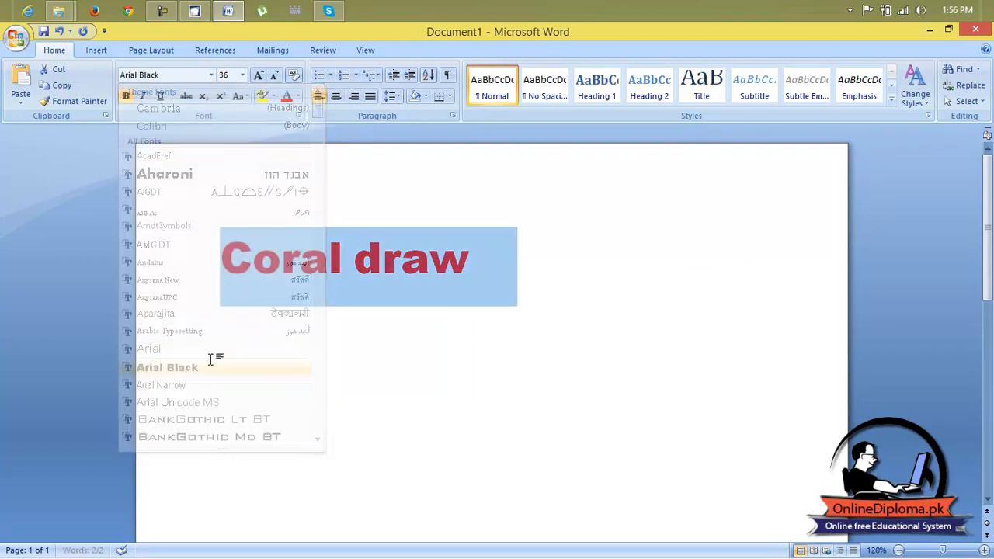
# Copy the formatted "Coral draw" line from the Word document and switch to CorelDRAW.
pyautogui.click(489, 267)
pyautogui.moveTo(490, 266); pyautogui.dragTo(316, 266)
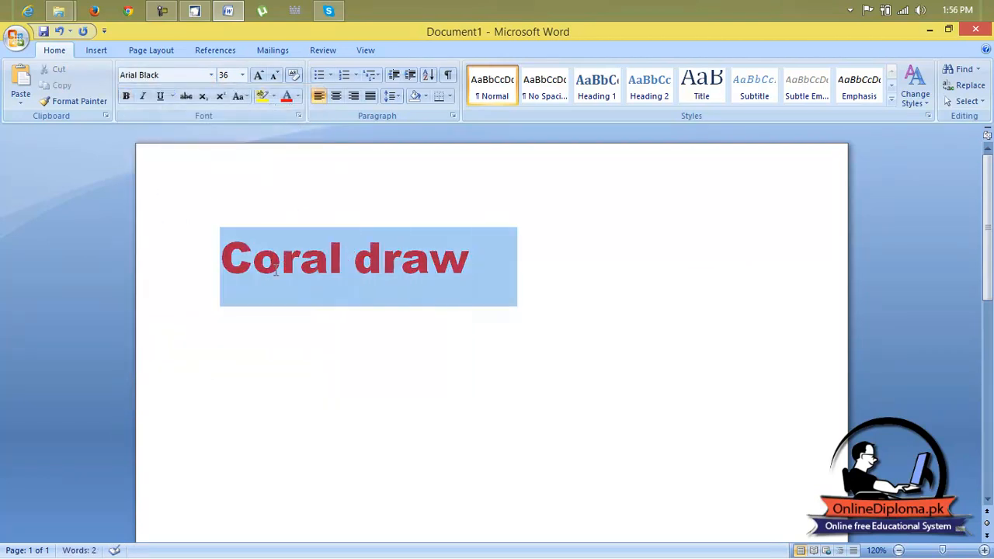
pyautogui.moveTo(193, 279); pyautogui.dragTo(194, 281)
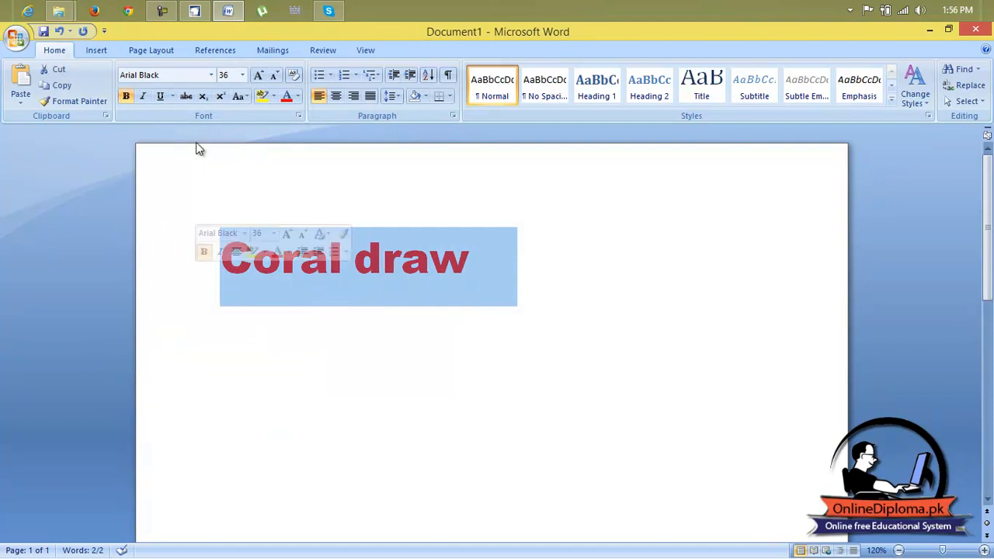
pyautogui.click(69, 87)
pyautogui.click(194, 11)
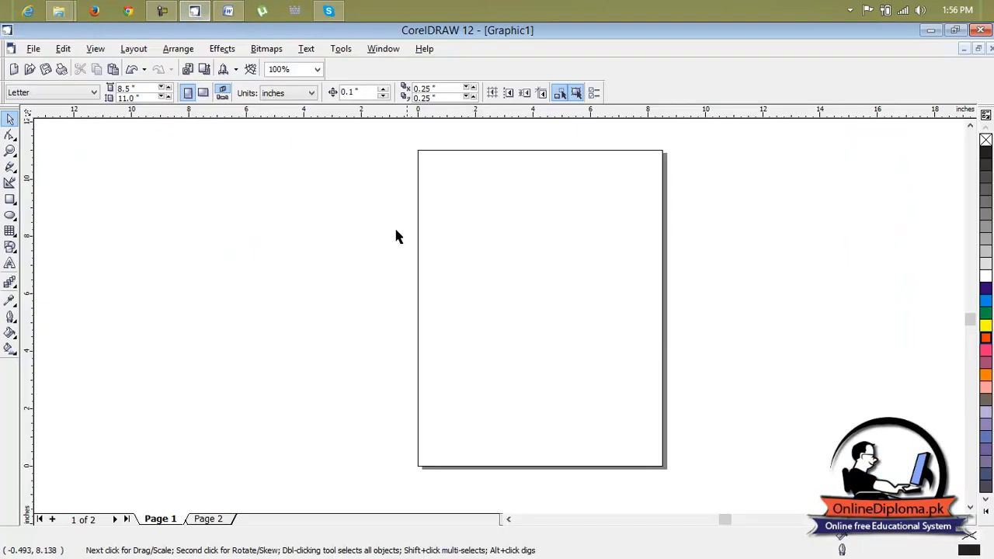
# Paste the copied "Coral draw" text onto Page 1 with the standard Paste command.
pyautogui.click(64, 49)
pyautogui.click(76, 138)
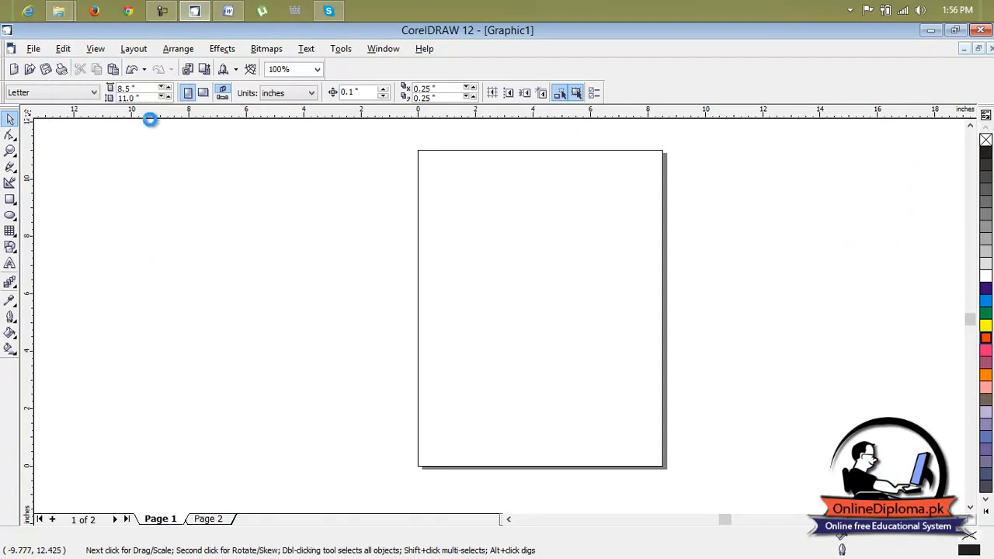
pyautogui.scroll(3, 497, 302)
pyautogui.scroll(-2, 499, 308)
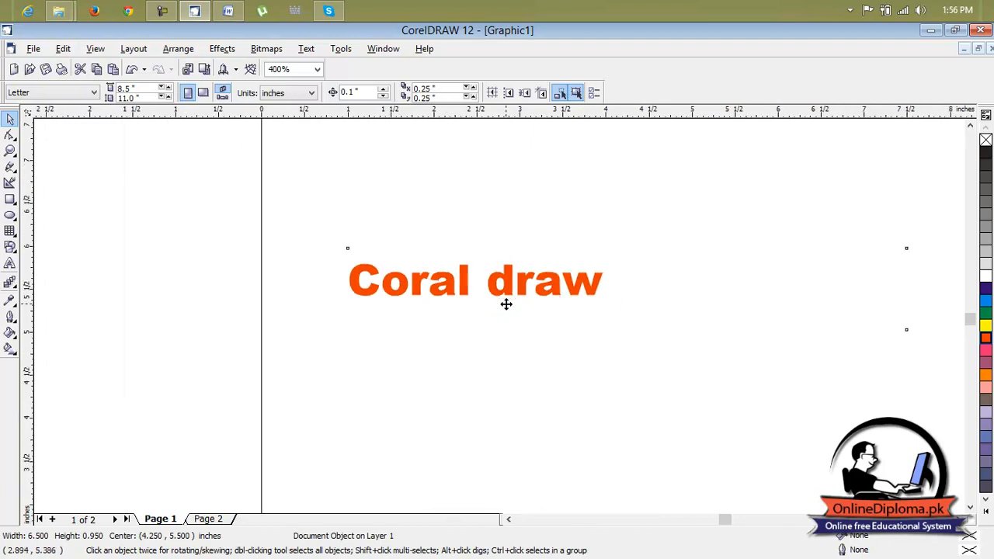
# Stretch the pasted "Coral draw" object to about 5.18 by 2.45 inches, then delete it.
pyautogui.moveTo(627, 333)
pyautogui.mouseDown()
pyautogui.moveTo(626, 396)
pyautogui.moveTo(650, 444)
pyautogui.mouseUp()
pyautogui.scroll(-2, 638, 409)
pyautogui.scroll(-1, 649, 443)
pyautogui.moveTo(751, 406); pyautogui.dragTo(713, 409)
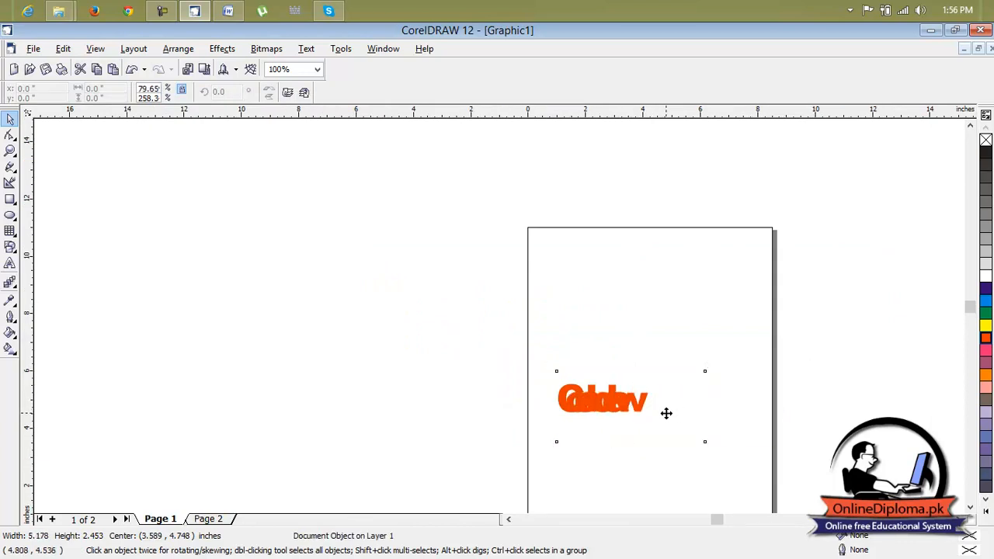
pyautogui.press('Delete')
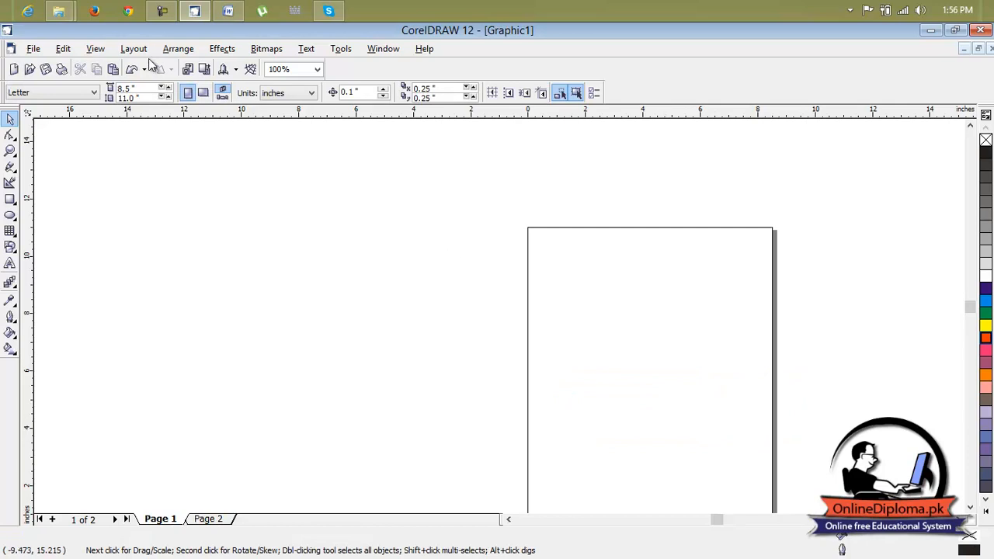
# Use Paste Special to place the copied text on Page 1 as a Microsoft Office Word Document.
pyautogui.click(68, 49)
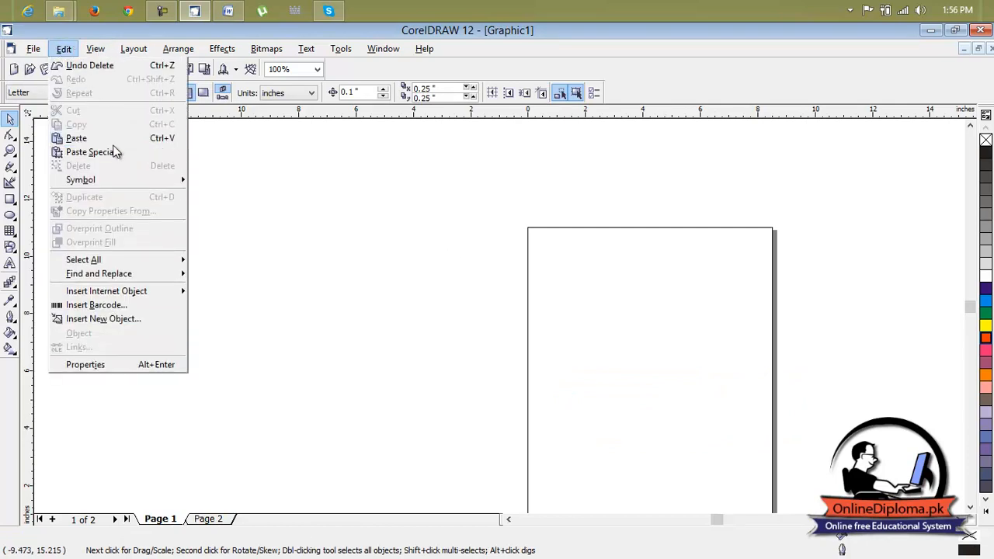
pyautogui.click(112, 151)
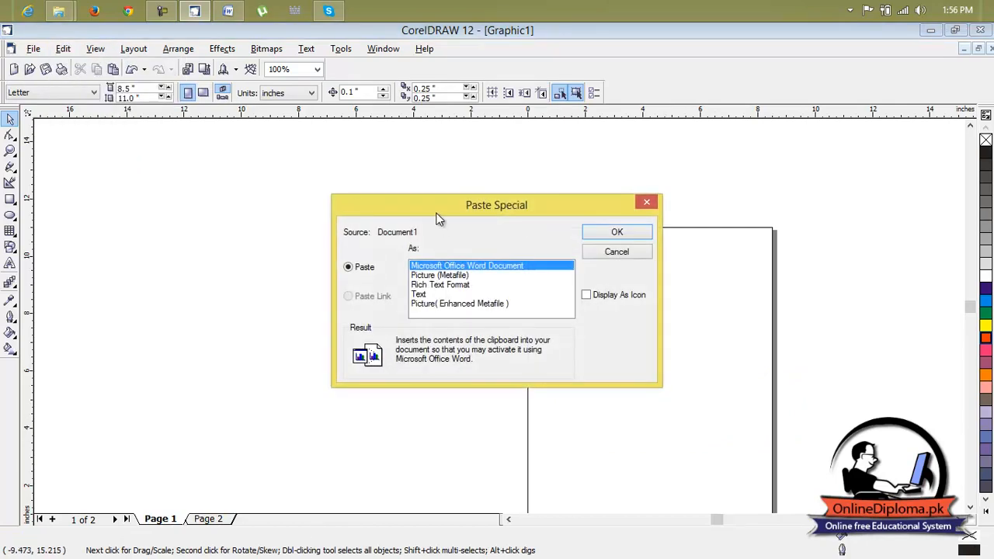
pyautogui.moveTo(437, 220); pyautogui.dragTo(195, 124)
pyautogui.click(204, 181)
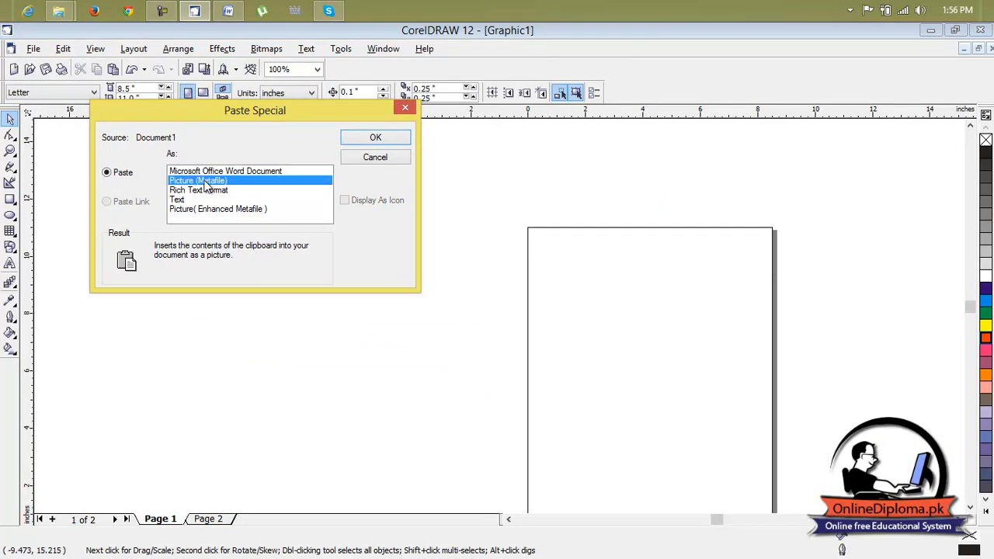
pyautogui.click(213, 172)
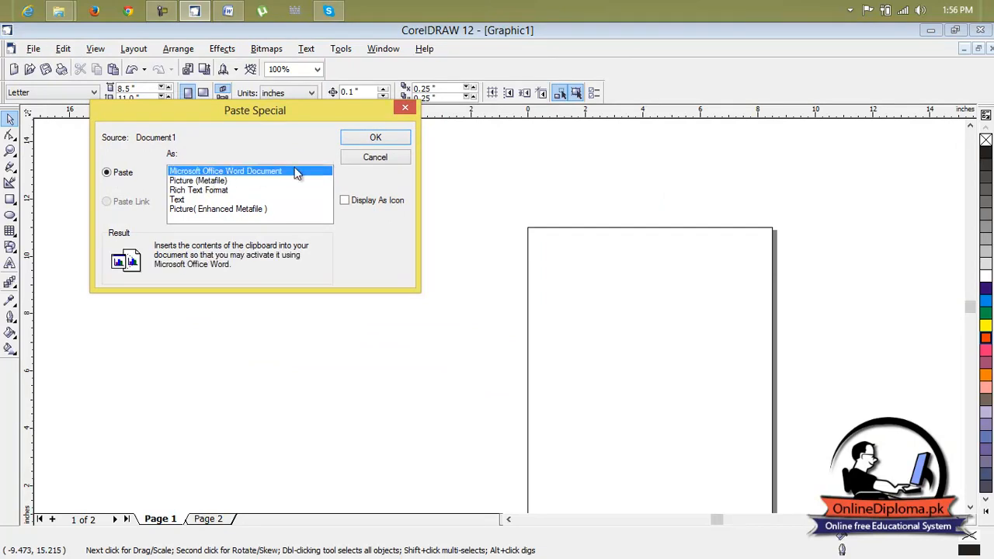
pyautogui.click(361, 139)
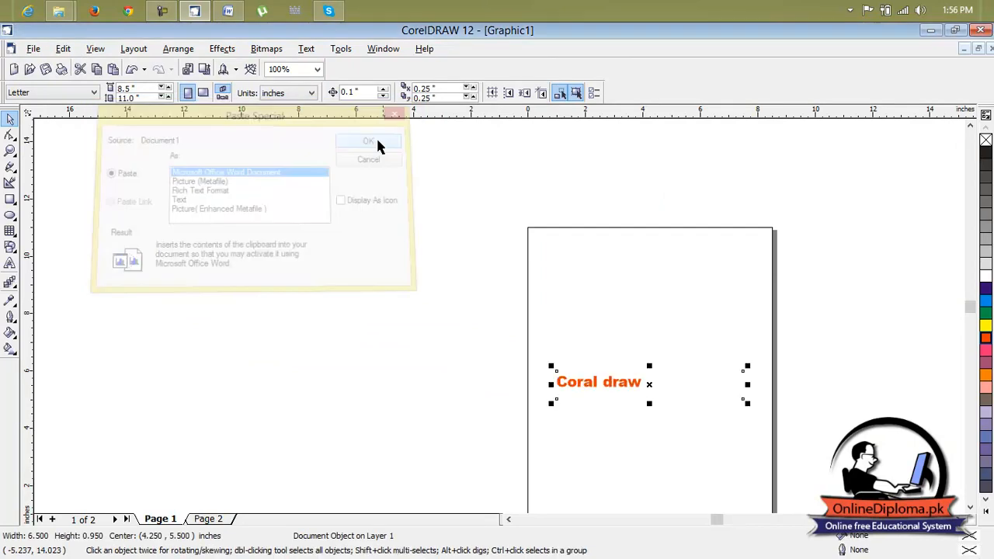
# Stretch the pasted Word document object to about 2.48 inches high, then delete it from the page.
pyautogui.moveTo(650, 370); pyautogui.dragTo(644, 320)
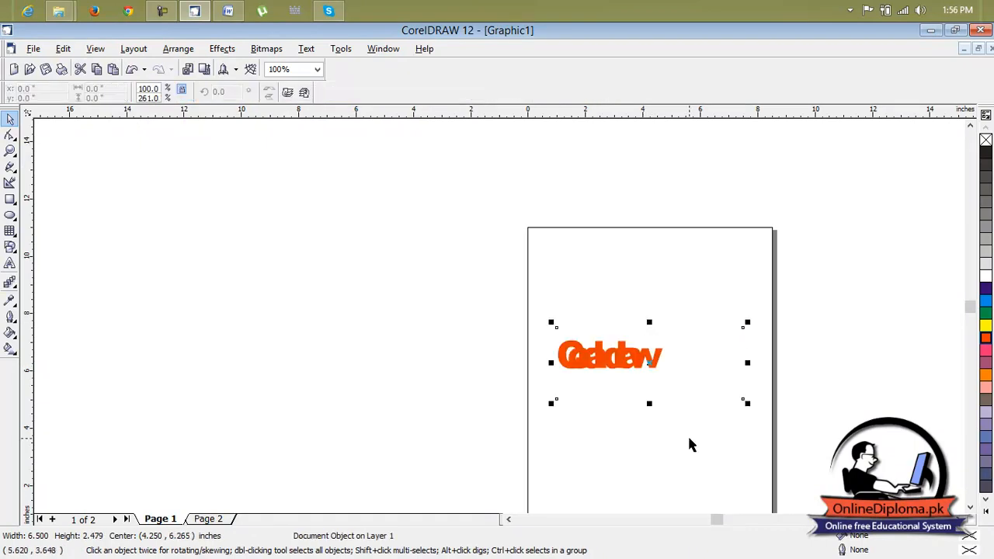
pyautogui.press('Delete')
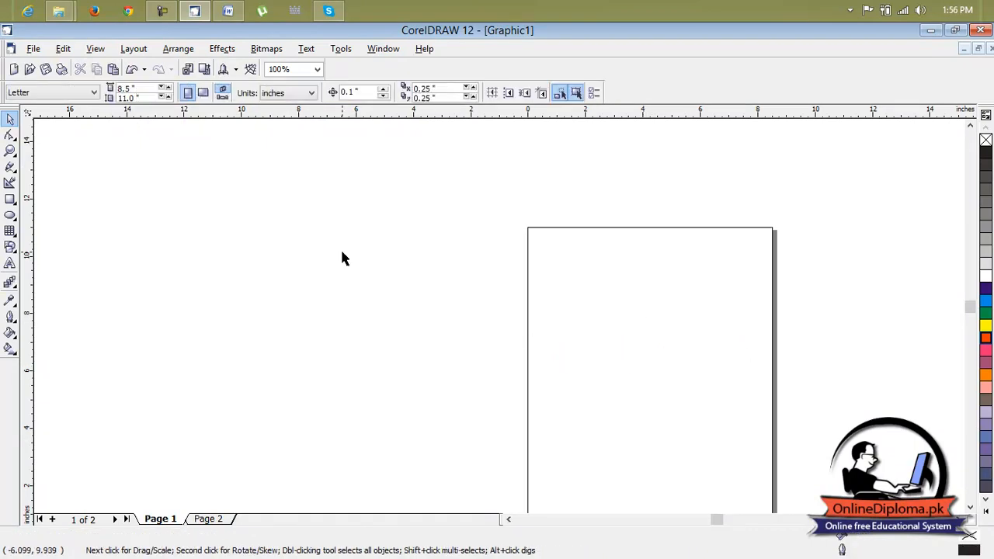
# Use Paste Special to place the copied text on Page 1 as a Picture (Metafile).
pyautogui.click(64, 48)
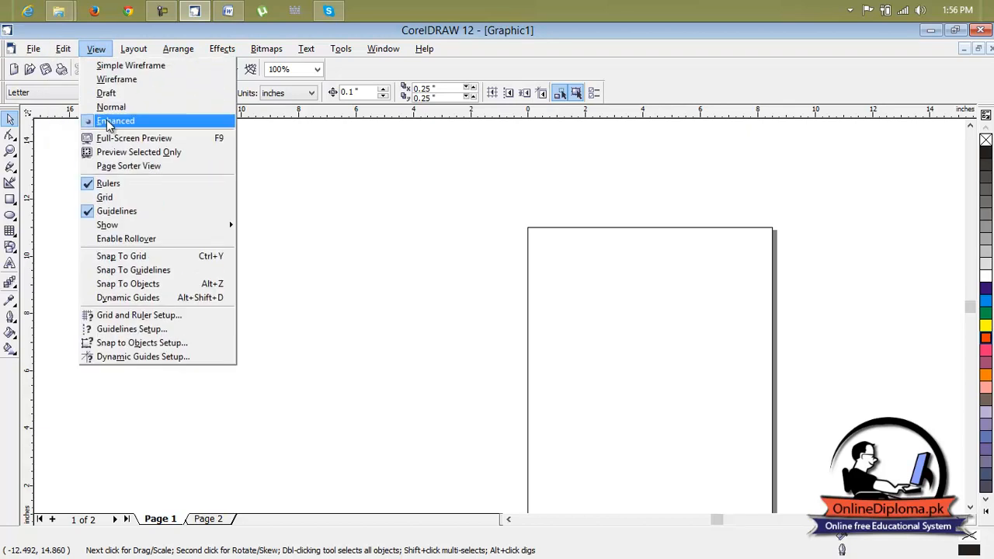
pyautogui.click(94, 152)
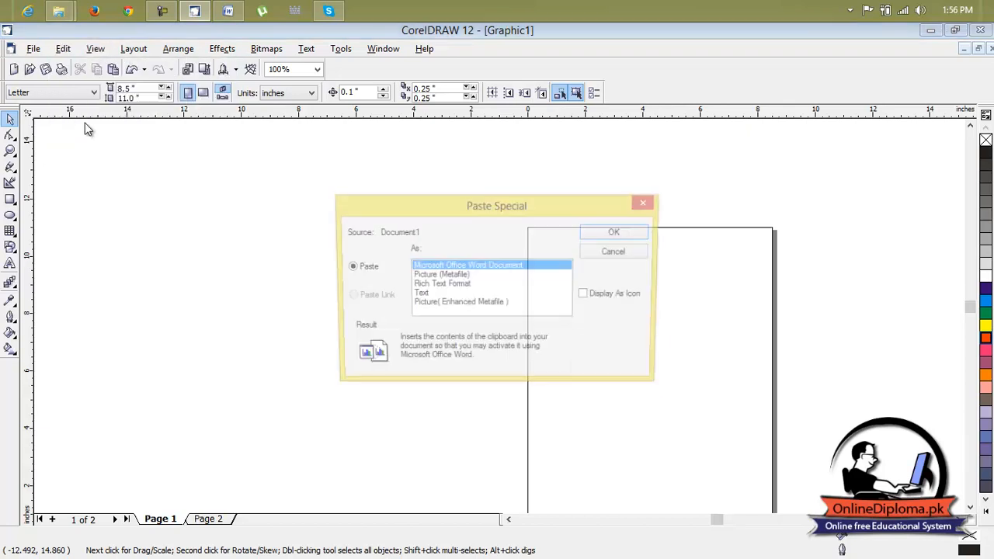
pyautogui.click(468, 276)
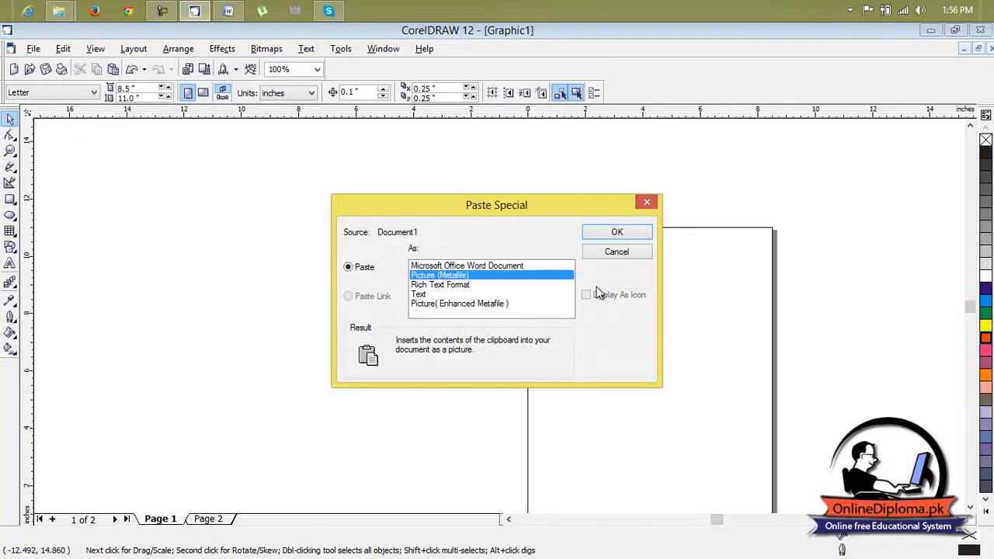
pyautogui.click(621, 232)
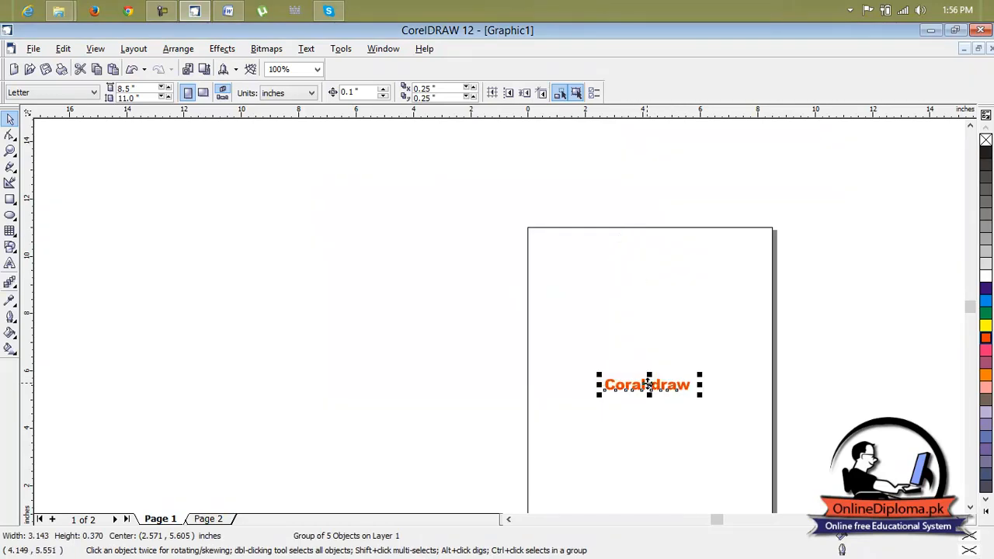
# Enlarge the metafile "Coral draw" group to about 8.51 by 1.05 inches and move it to the empty area left of the page.
pyautogui.moveTo(648, 373); pyautogui.dragTo(647, 356)
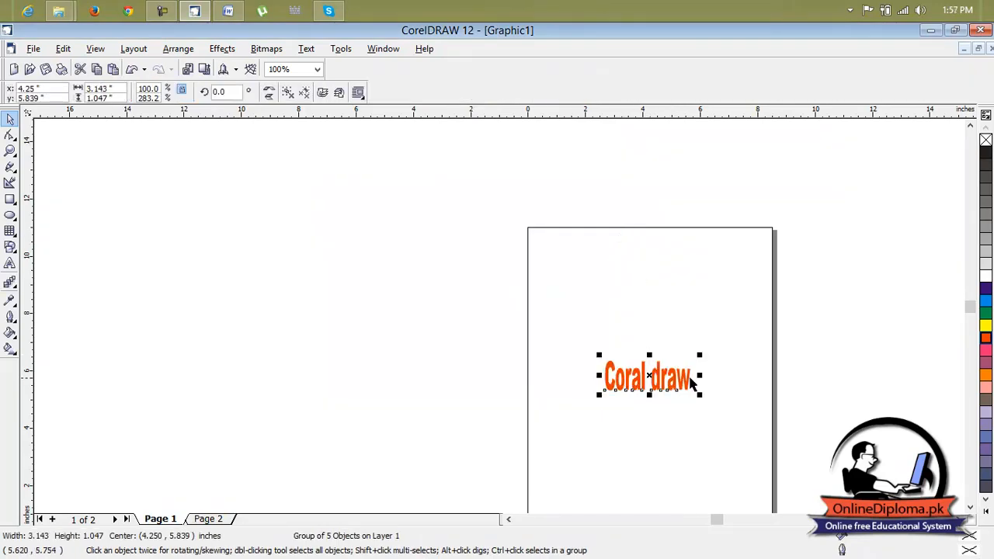
pyautogui.moveTo(726, 376); pyautogui.dragTo(757, 377)
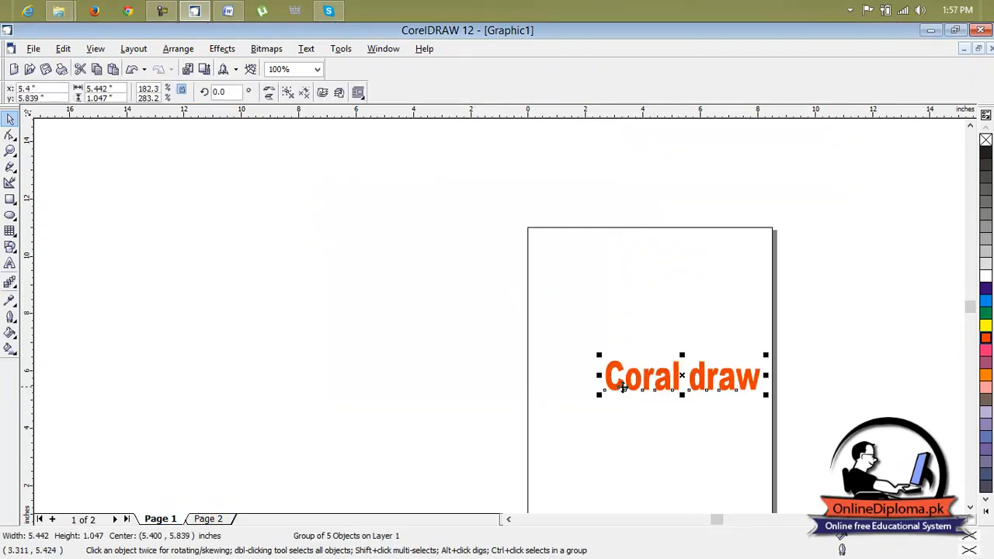
pyautogui.moveTo(598, 376); pyautogui.dragTo(511, 376)
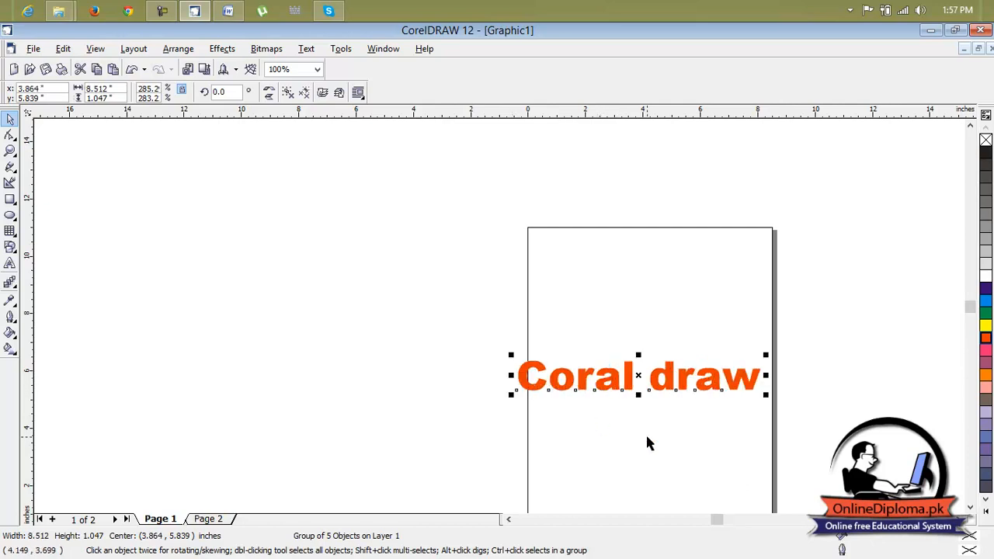
pyautogui.moveTo(640, 377)
pyautogui.mouseDown()
pyautogui.moveTo(542, 302)
pyautogui.moveTo(222, 265)
pyautogui.mouseUp()
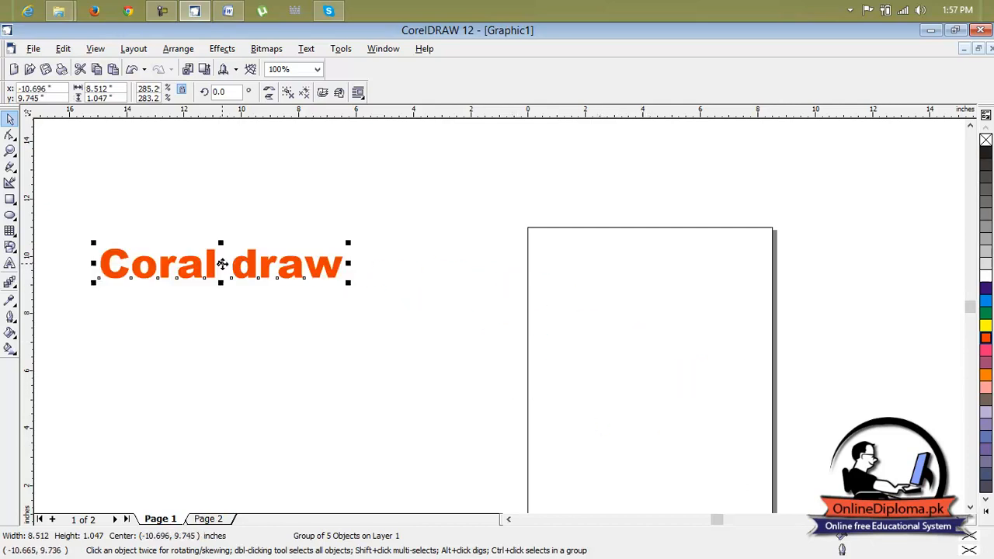
pyautogui.click(646, 329)
# Use Paste Special to place the copied text on Page 1 as Rich Text Format, maintaining fonts and formatting.
pyautogui.click(64, 48)
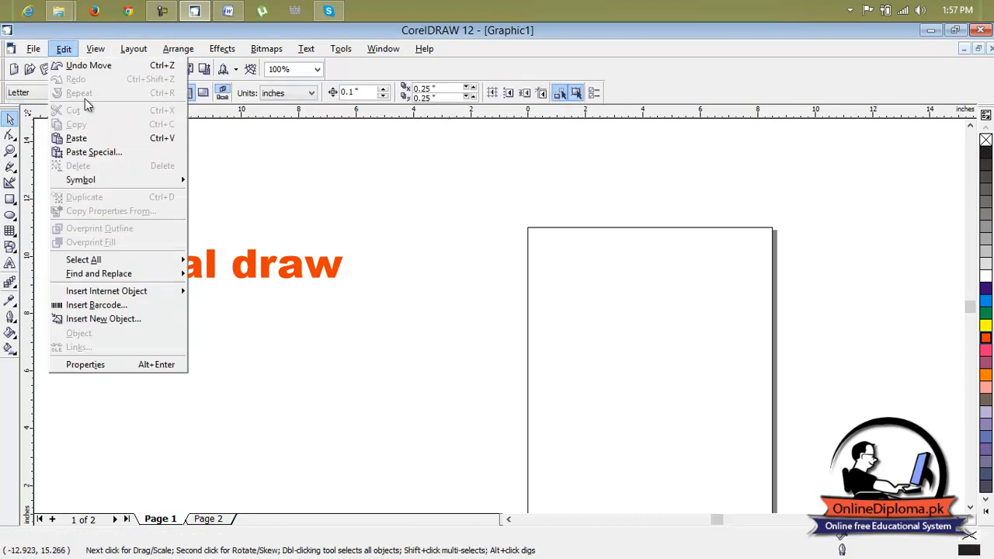
pyautogui.click(107, 152)
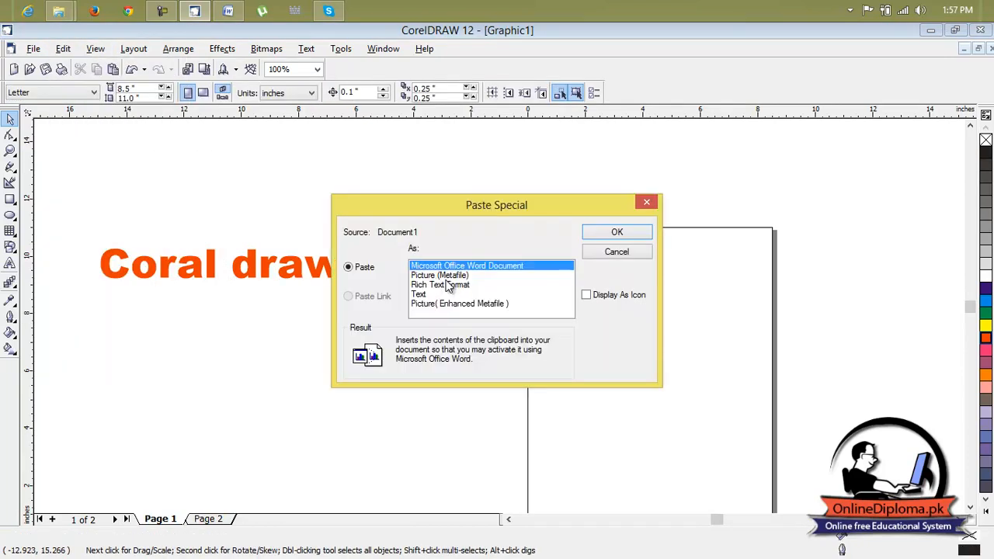
pyautogui.click(439, 285)
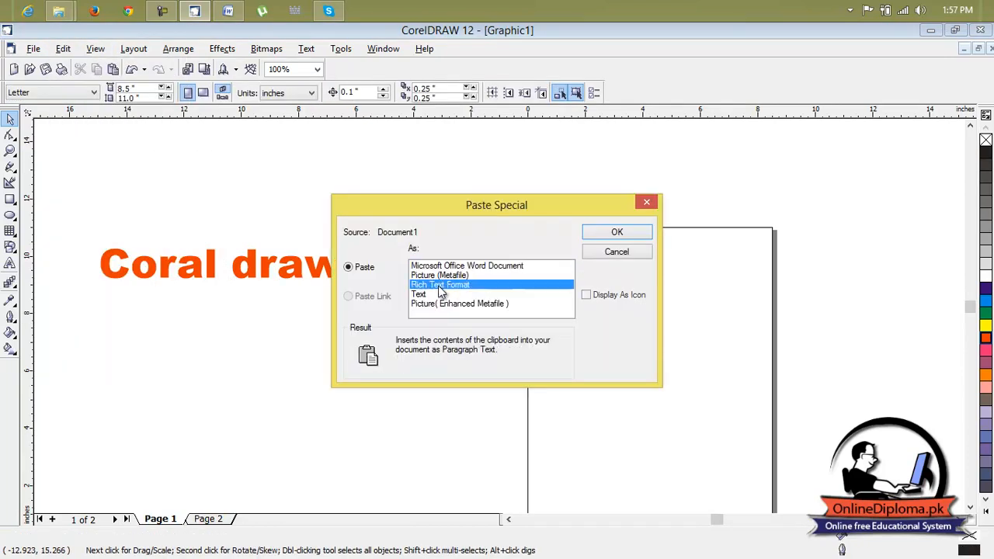
pyautogui.click(598, 234)
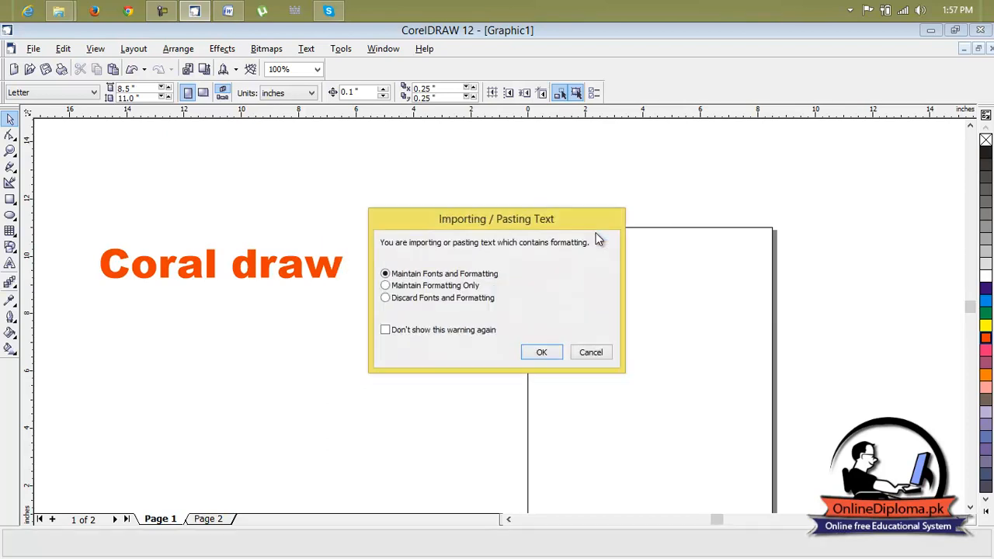
pyautogui.click(542, 353)
# Select the pasted "Coral draw" paragraph text frame on Page 1 and delete it.
pyautogui.scroll(-1, 650, 258)
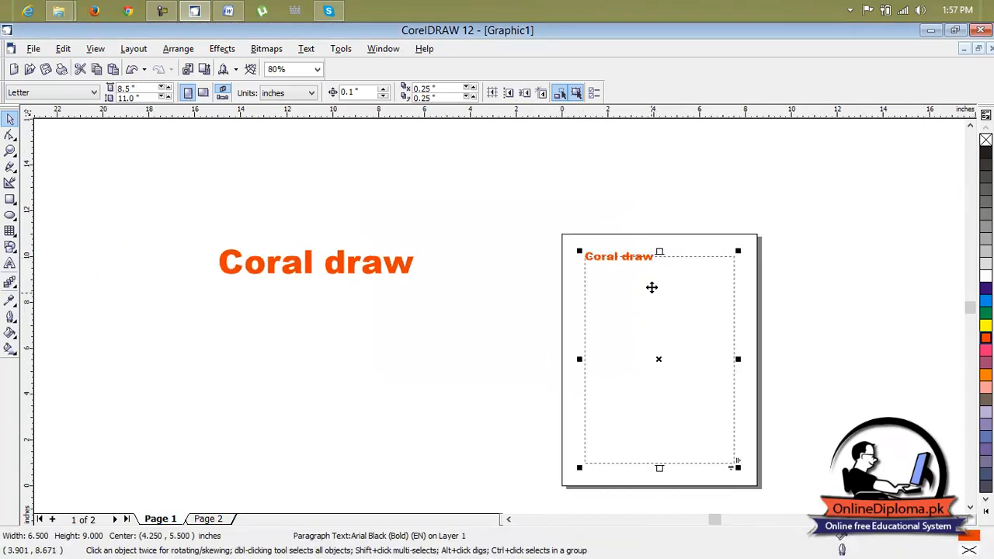
pyautogui.click(659, 290)
pyautogui.click(794, 350)
pyautogui.click(712, 348)
pyautogui.scroll(1, 684, 318)
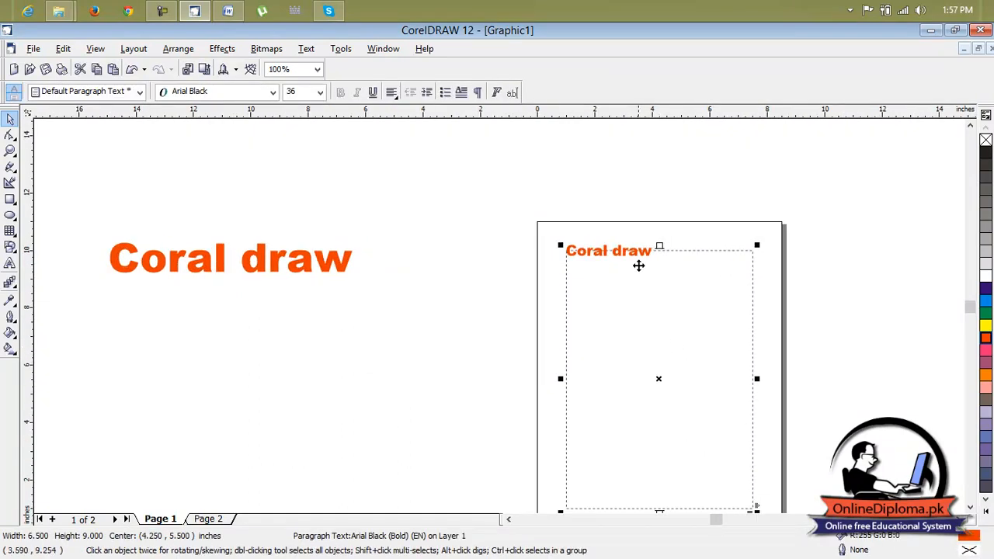
pyautogui.click(637, 259)
pyautogui.press('Delete')
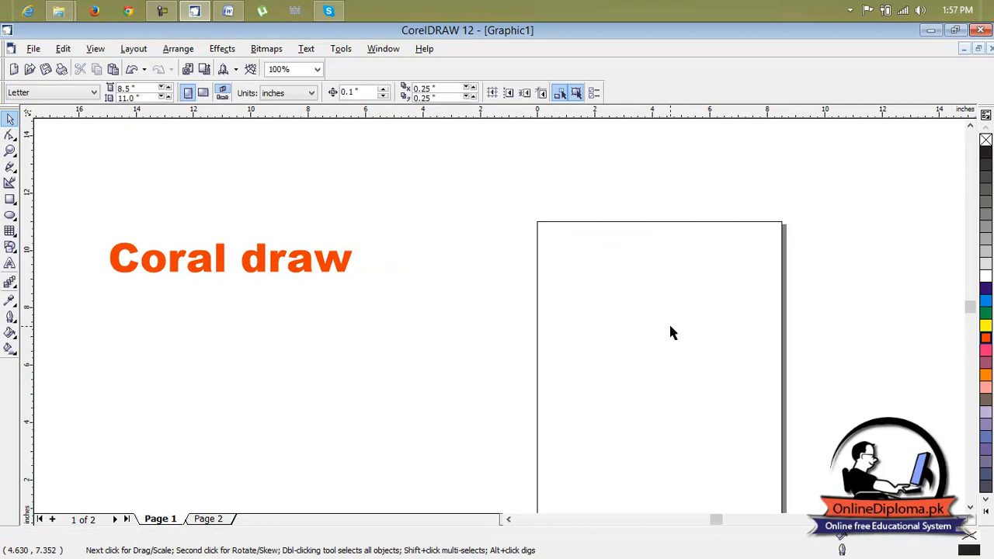
# Use Paste Special to place the copied text on Page 1 as plain Text.
pyautogui.click(63, 49)
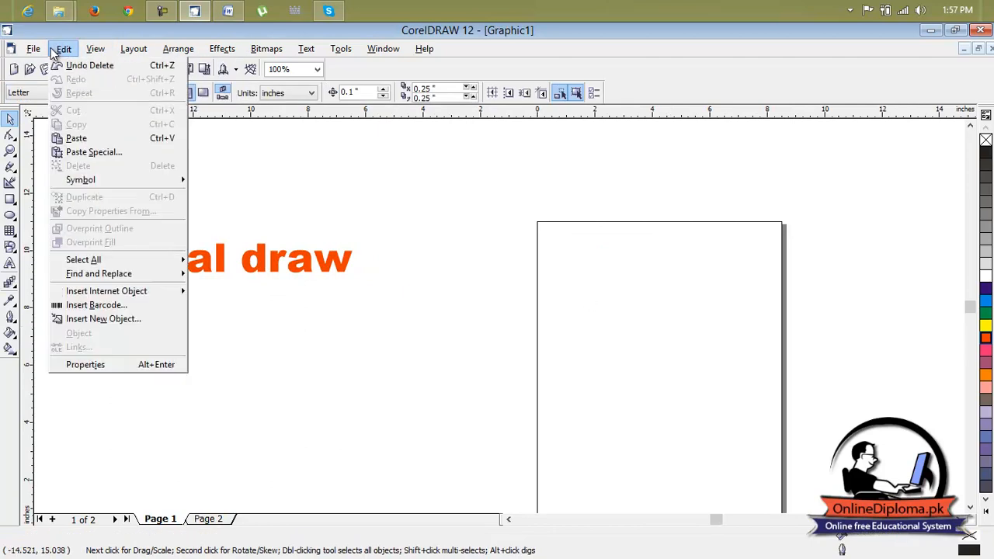
pyautogui.click(94, 150)
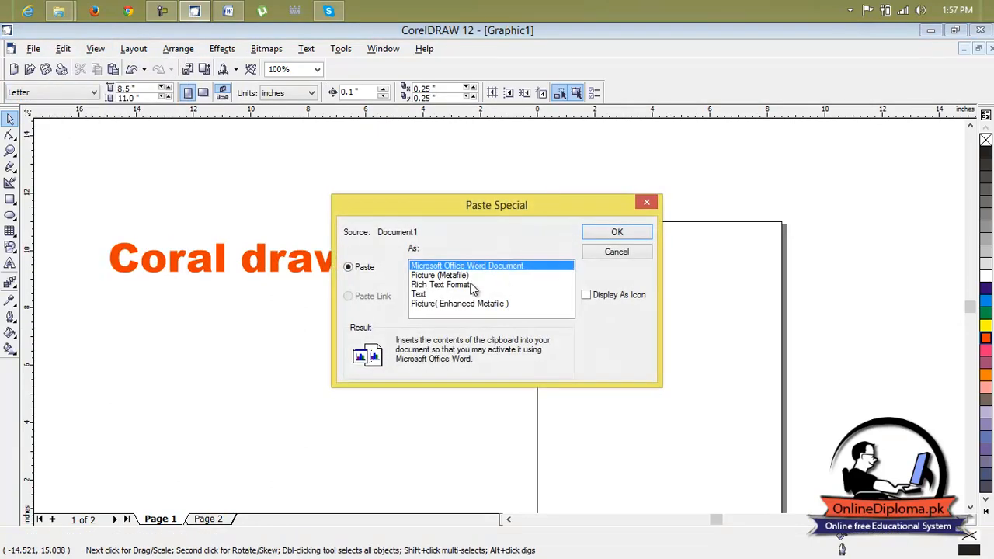
pyautogui.click(447, 295)
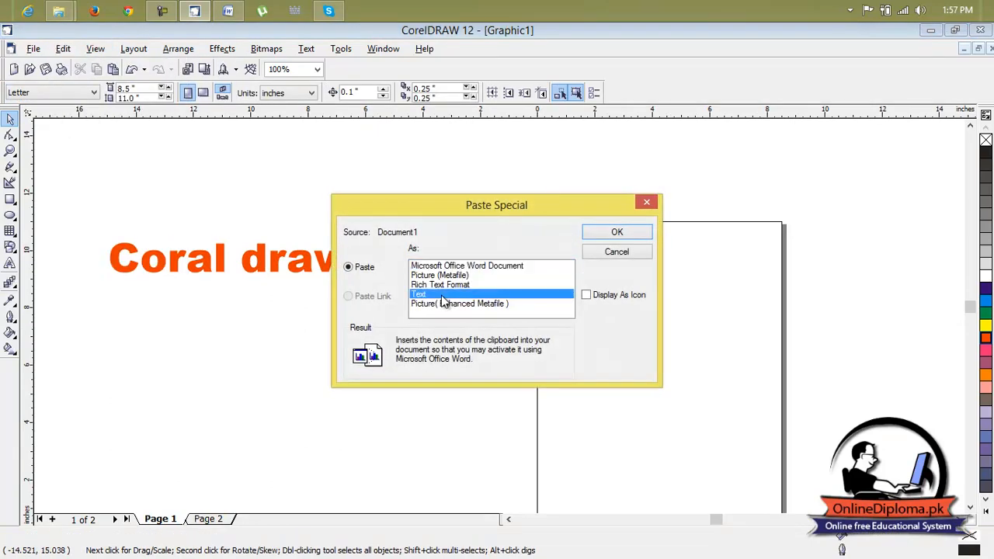
pyautogui.click(617, 232)
pyautogui.scroll(5, 564, 228)
pyautogui.scroll(5, 491, 184)
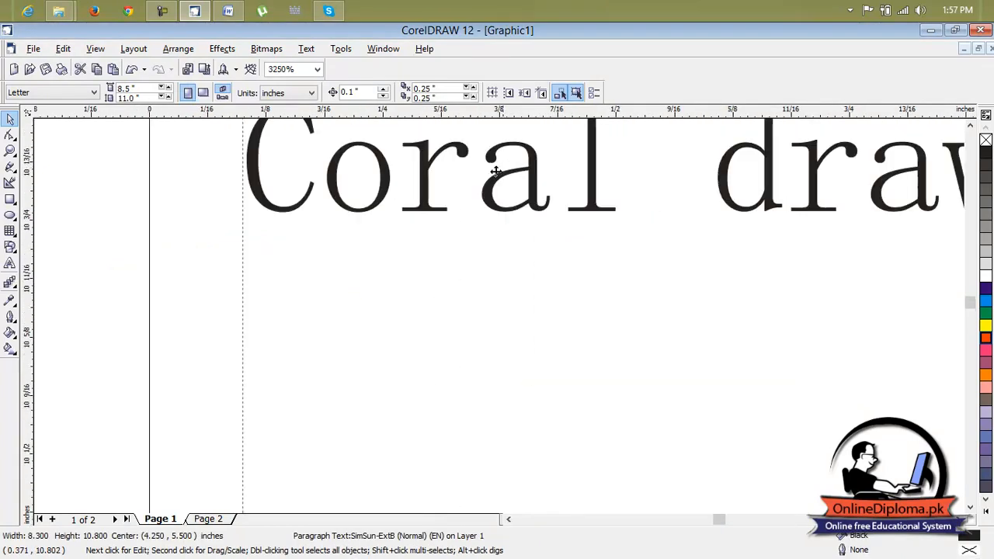
# Delete the plain-text "Coral draw" paragraph frame from Page 1.
pyautogui.scroll(-7, 521, 168)
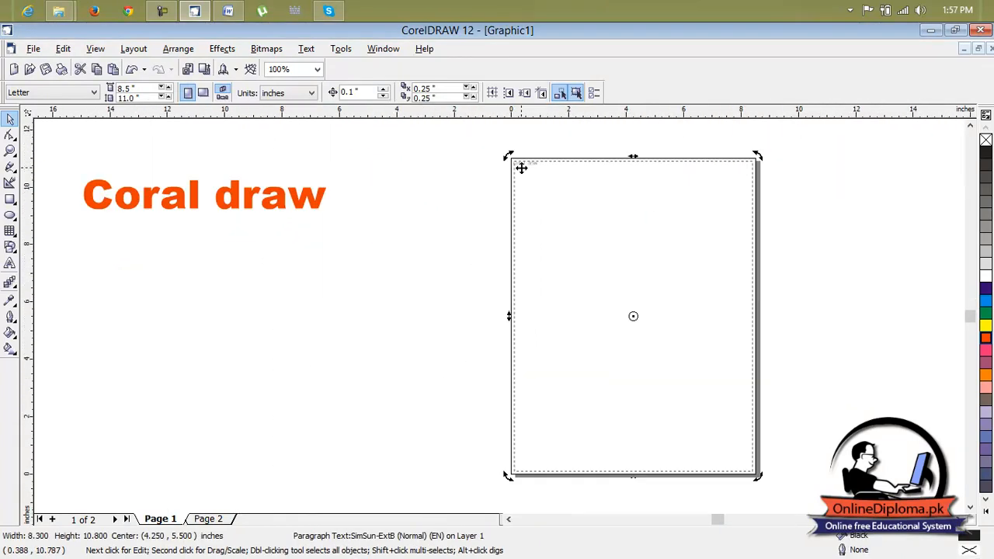
pyautogui.scroll(1, 521, 168)
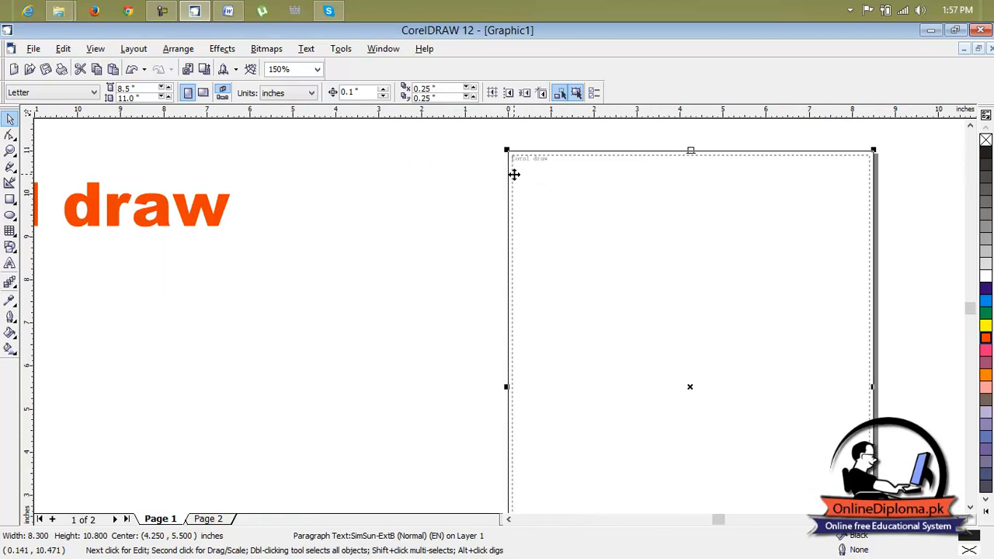
pyautogui.click(515, 171)
pyautogui.press('Delete')
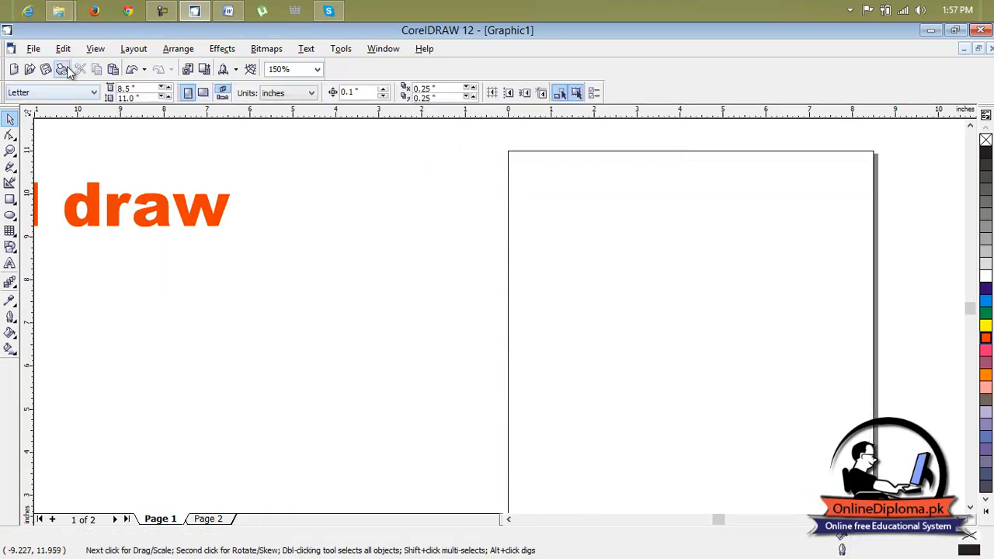
# Use Paste Special to place the copied text on Page 1 as a Picture (Enhanced Metafile).
pyautogui.click(63, 48)
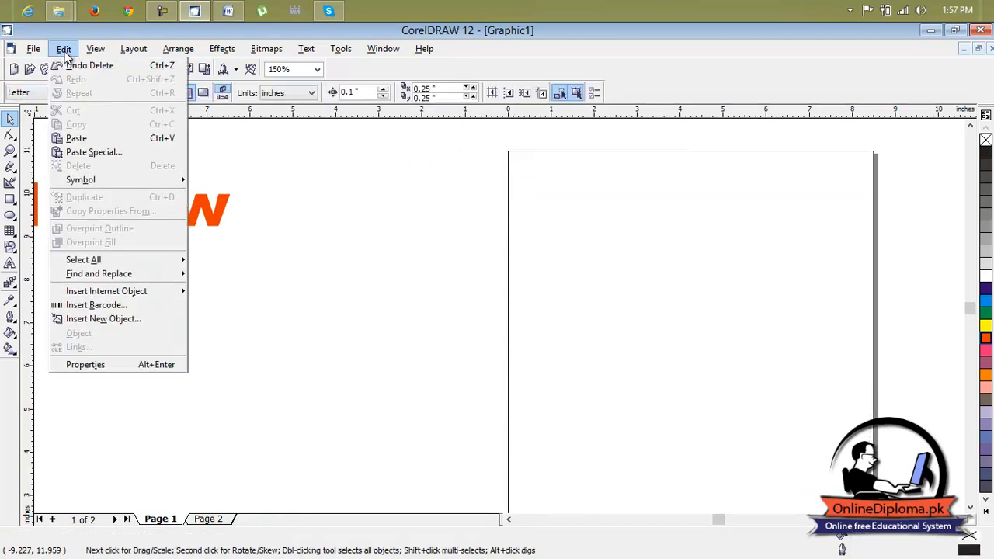
pyautogui.click(113, 151)
pyautogui.click(467, 304)
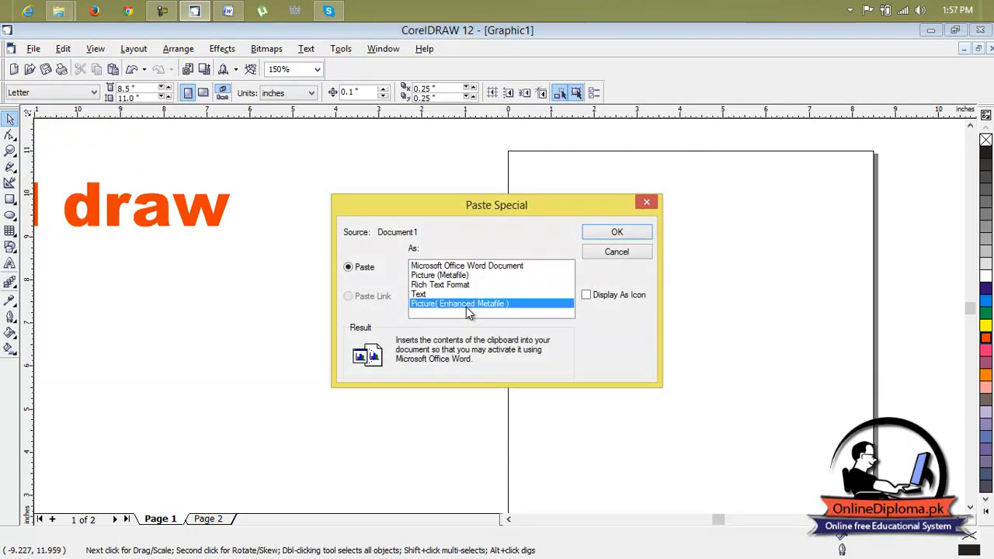
pyautogui.click(639, 232)
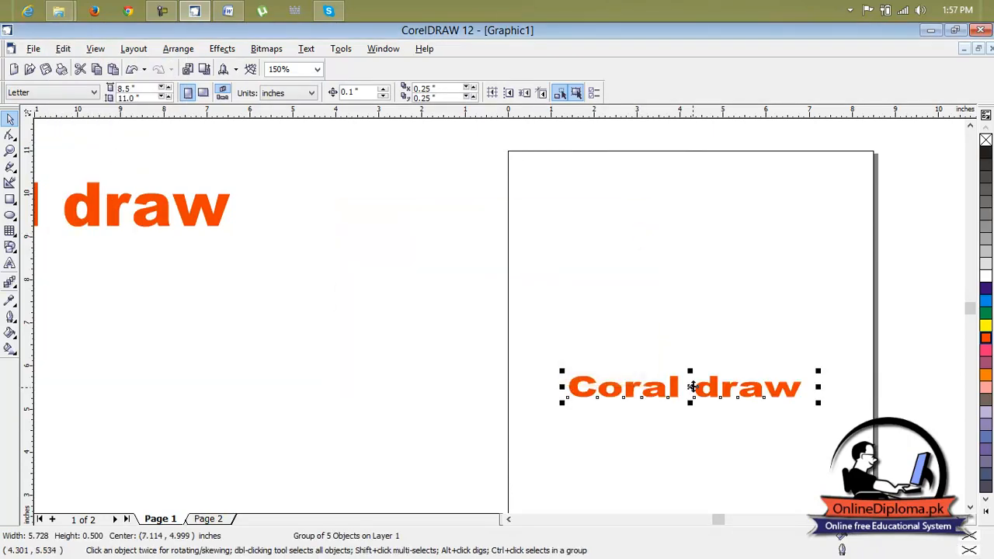
# Delete the enhanced-metafile "Coral draw" on Page 1 and the enlarged "Coral draw" group left of the page.
pyautogui.moveTo(690, 372); pyautogui.dragTo(688, 296)
pyautogui.click(774, 371)
pyautogui.press('Delete')
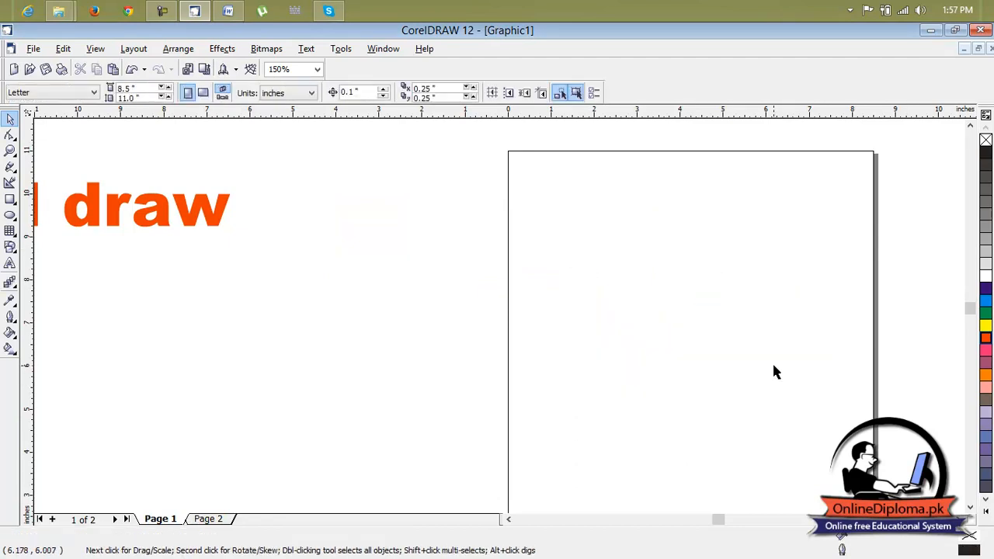
pyautogui.click(176, 203)
pyautogui.press('Delete')
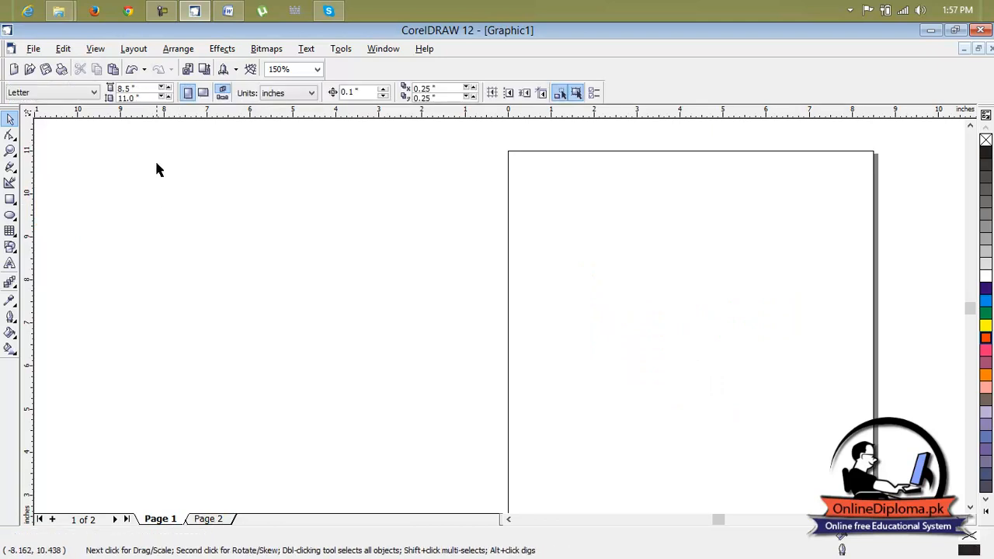
# Draw a red-filled rectangle about 4.68 by 3.57 inches on Page 1 and remove it with the Delete command.
pyautogui.click(64, 48)
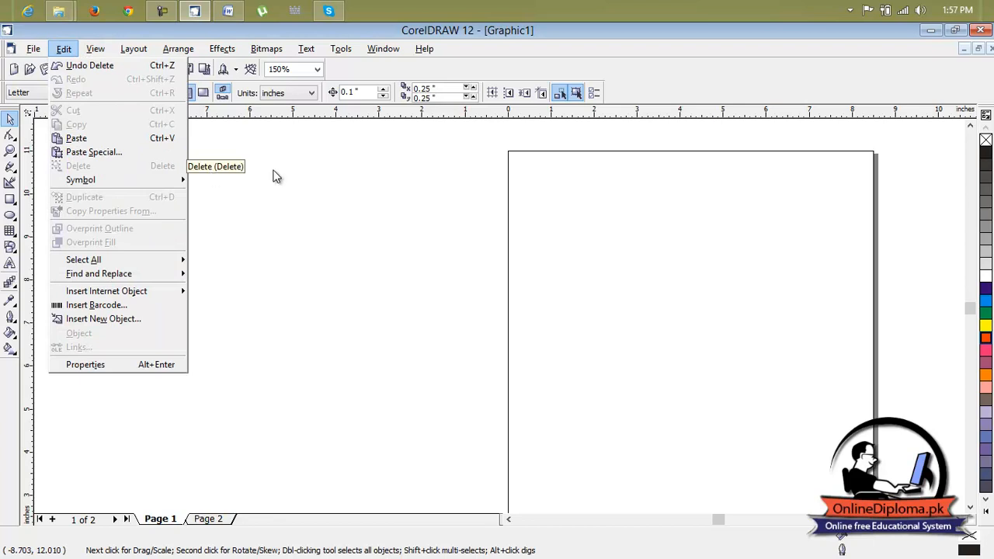
pyautogui.click(233, 173)
pyautogui.click(10, 200)
pyautogui.moveTo(584, 222); pyautogui.dragTo(786, 376)
pyautogui.click(984, 343)
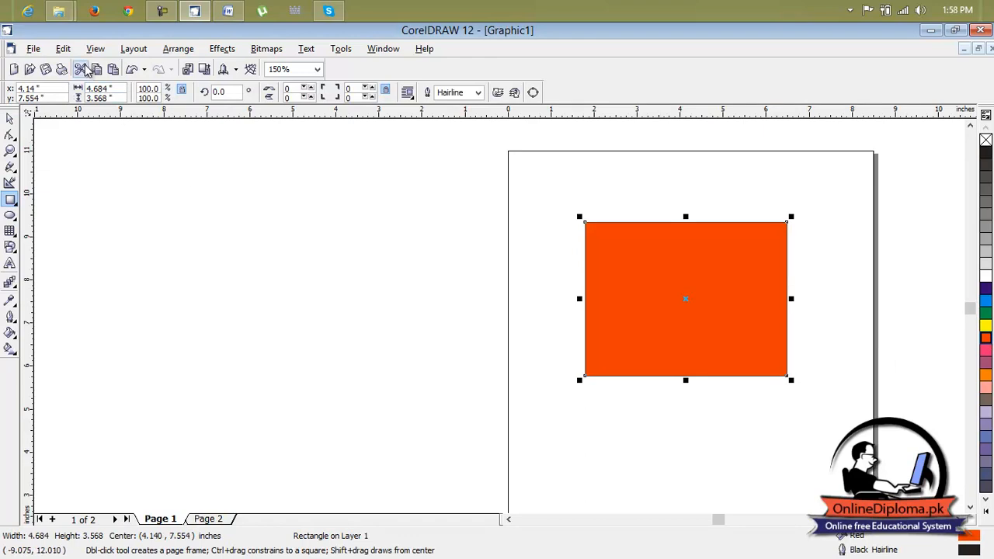
pyautogui.click(64, 48)
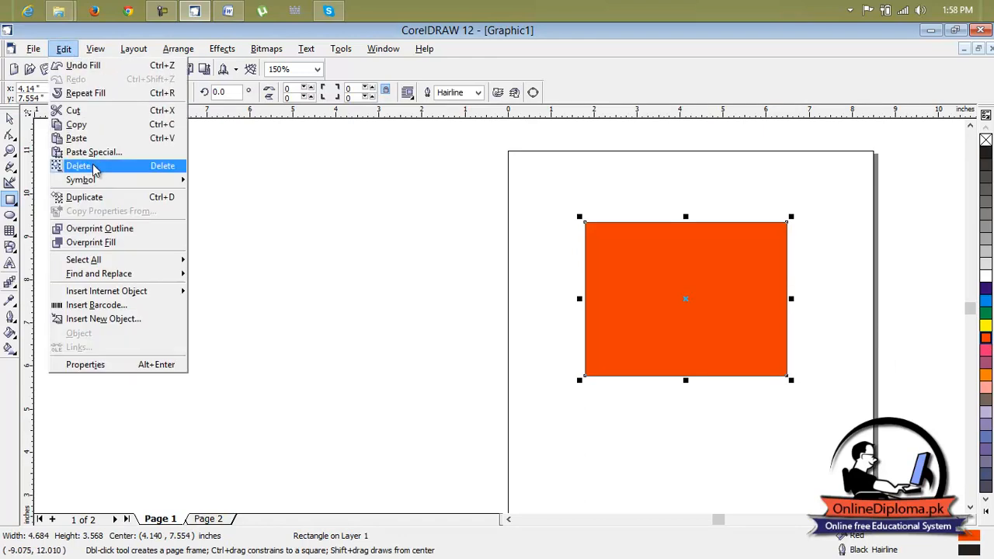
pyautogui.click(95, 169)
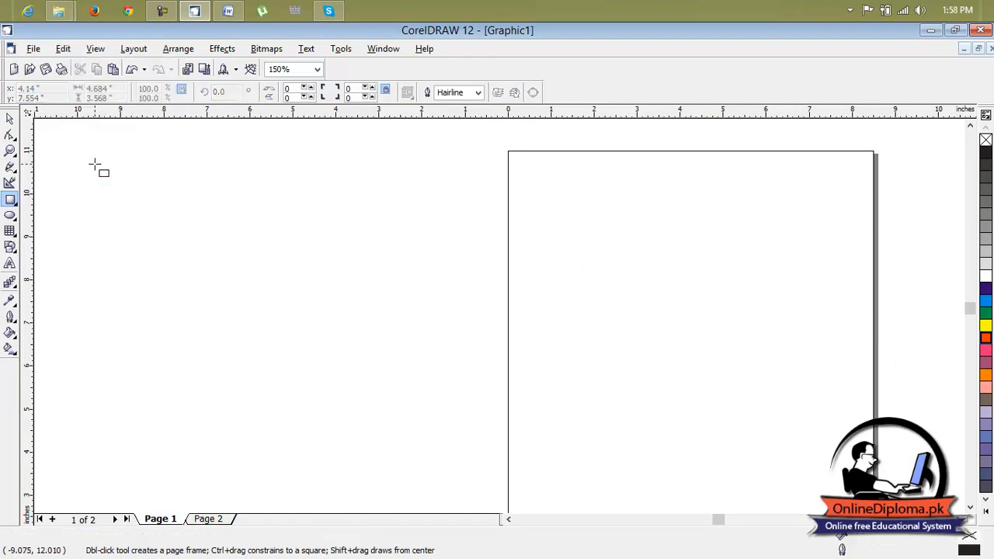
# Draw an ellipse about 3.78 by 3.47 inches in the upper half of Page 1.
pyautogui.click(970, 510)
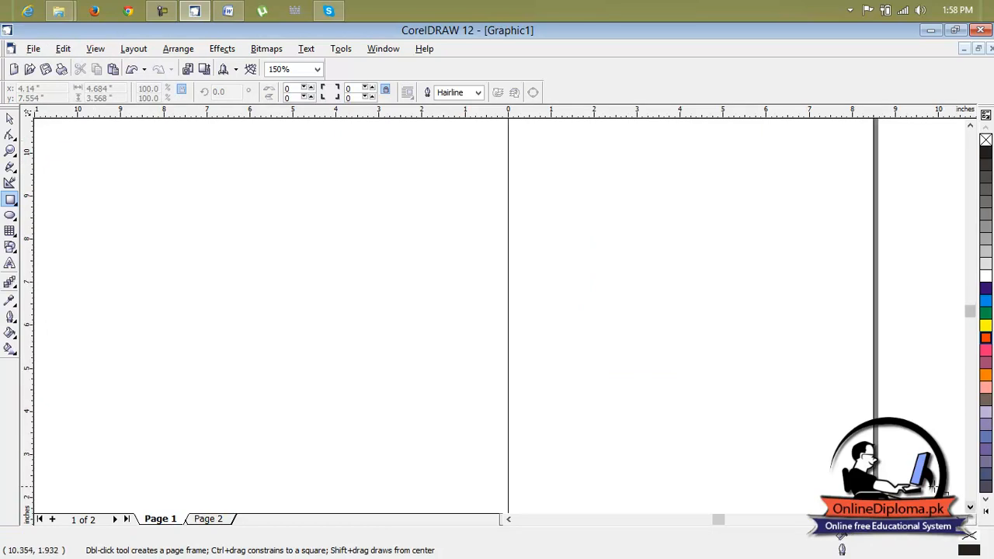
pyautogui.scroll(-2, 876, 449)
pyautogui.click(960, 520)
pyautogui.click(960, 519)
pyautogui.click(960, 519)
pyautogui.click(960, 519)
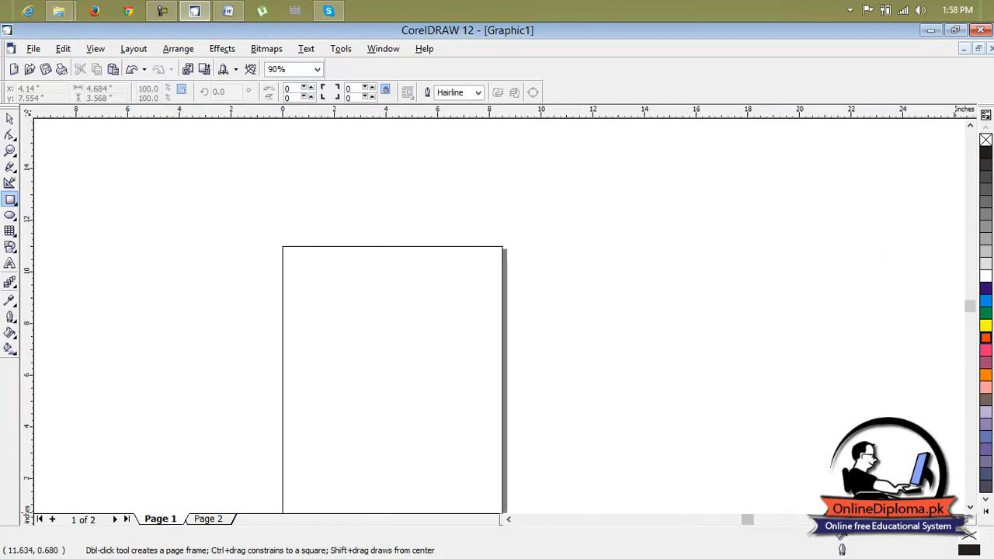
pyautogui.click(970, 508)
pyautogui.click(970, 508)
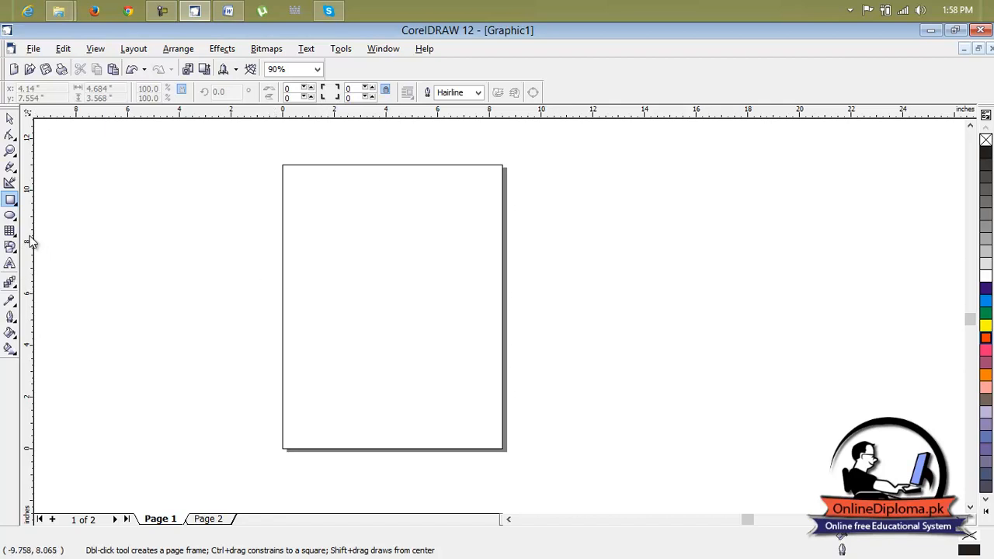
pyautogui.click(10, 216)
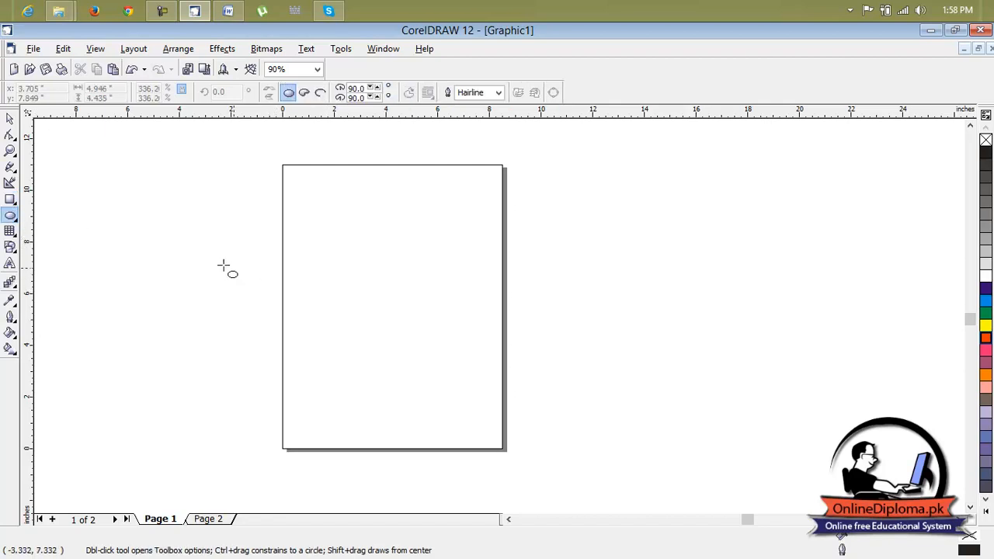
pyautogui.moveTo(319, 219); pyautogui.dragTo(417, 308)
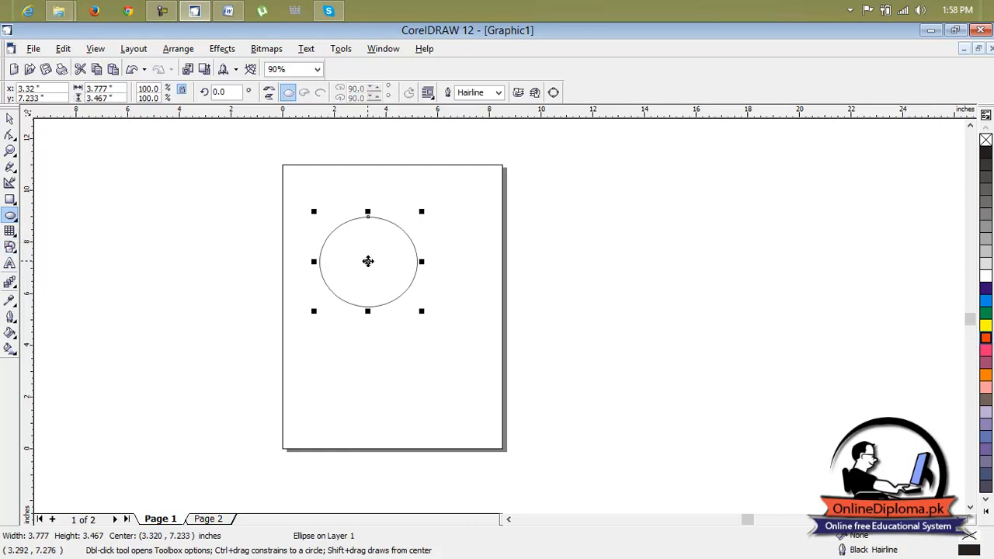
# Create a smaller concentric copy of the ellipse, about 2.97 by 2.72 inches, inside the original.
pyautogui.scroll(2, 365, 261)
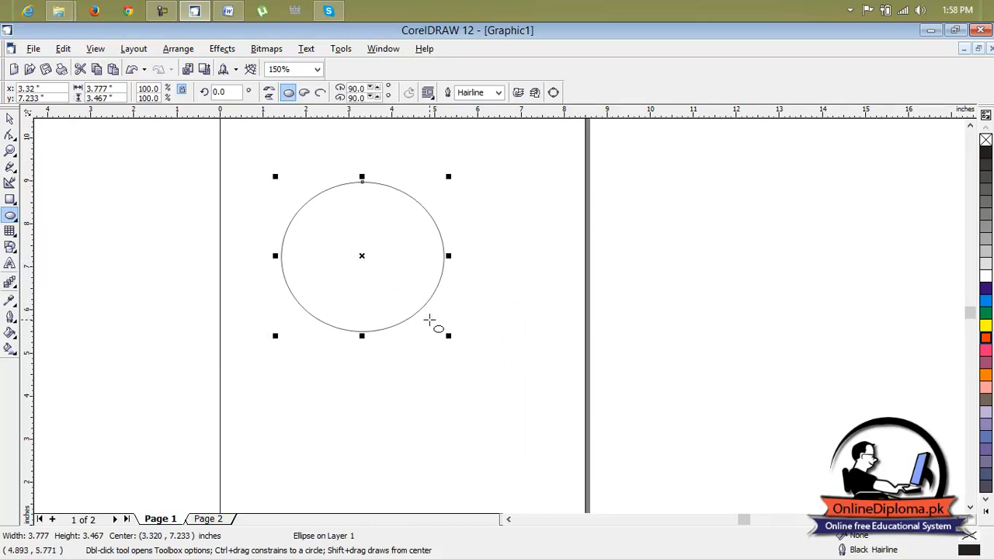
pyautogui.click(10, 118)
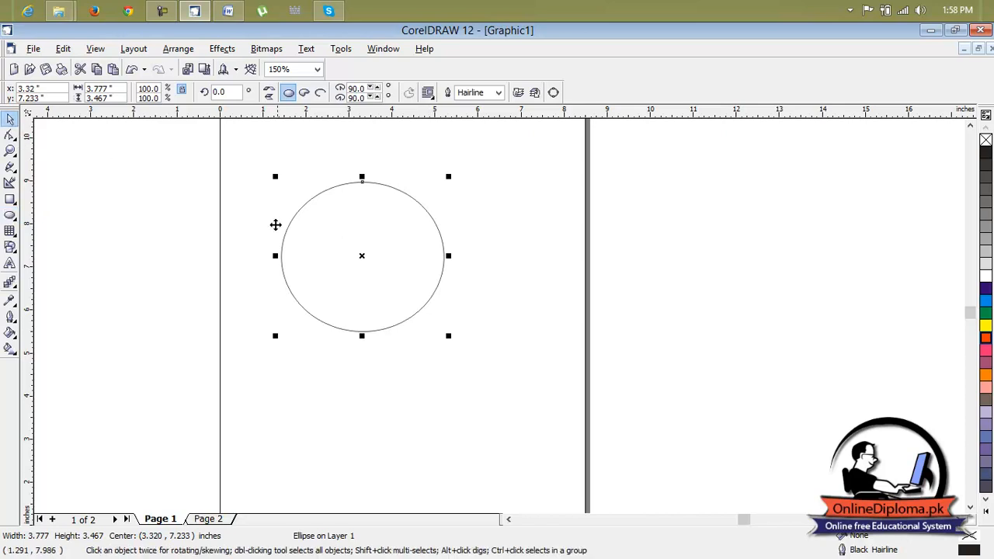
pyautogui.click(342, 240)
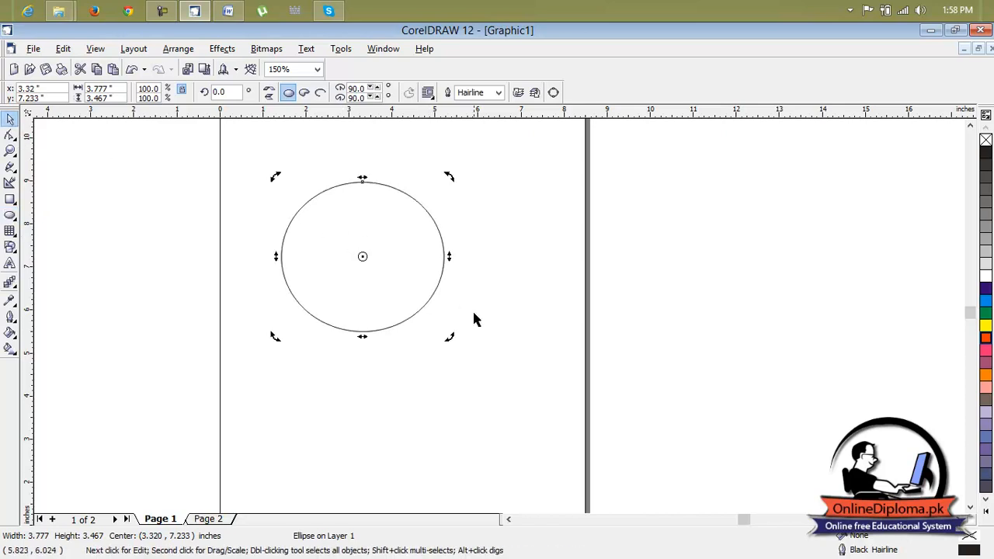
pyautogui.click(393, 258)
pyautogui.moveTo(448, 335); pyautogui.dragTo(434, 320)
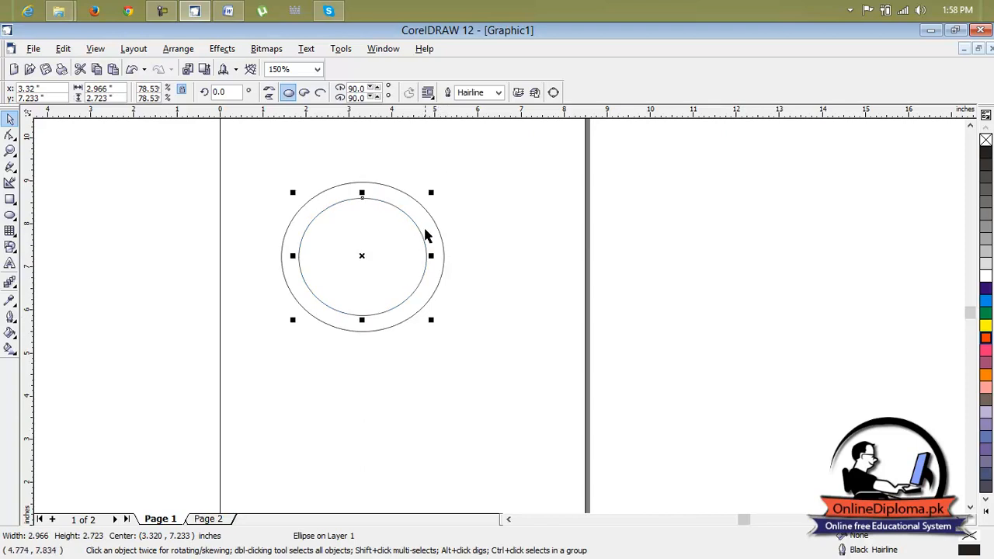
# Fill the outer ellipse with blue and the inner ellipse with yellow.
pyautogui.click(426, 208)
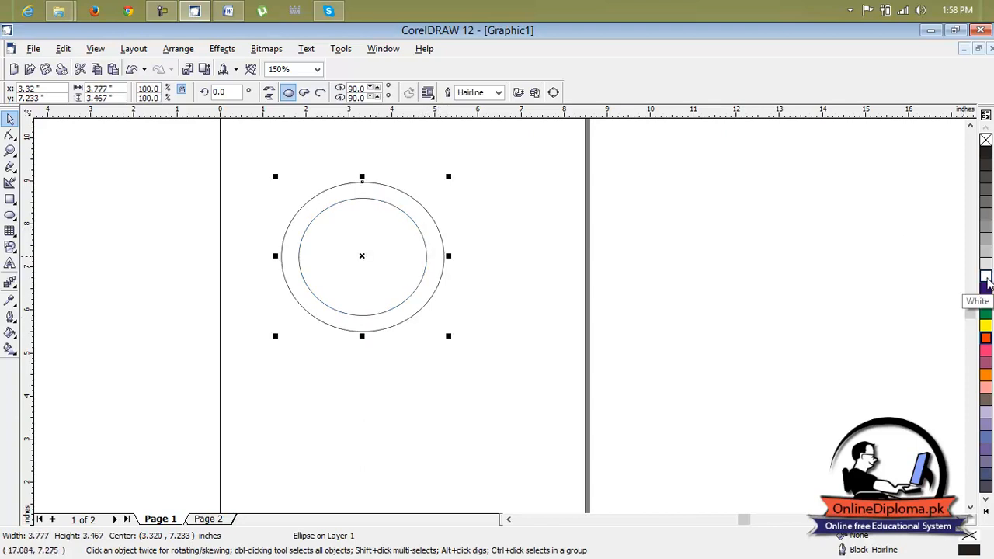
pyautogui.click(985, 300)
pyautogui.click(424, 251)
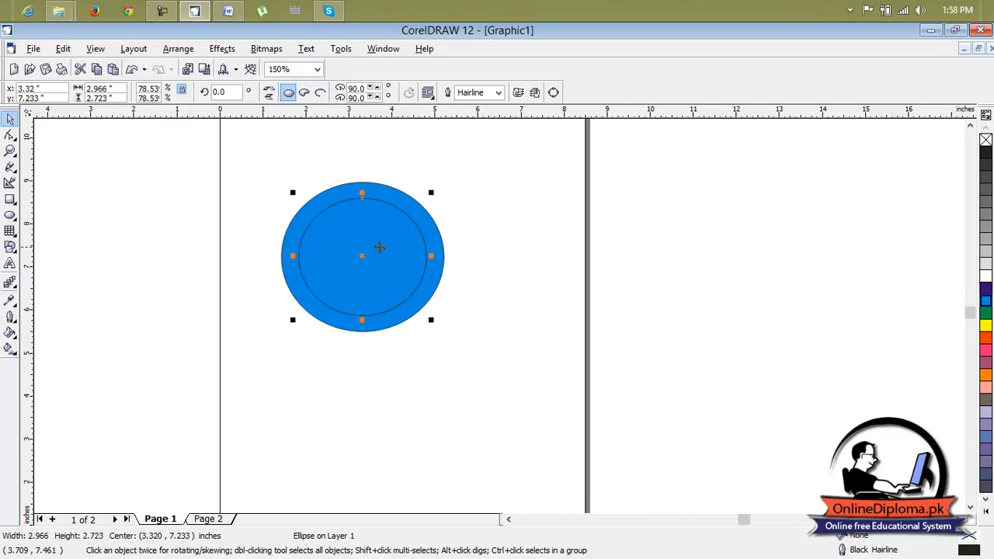
pyautogui.click(985, 327)
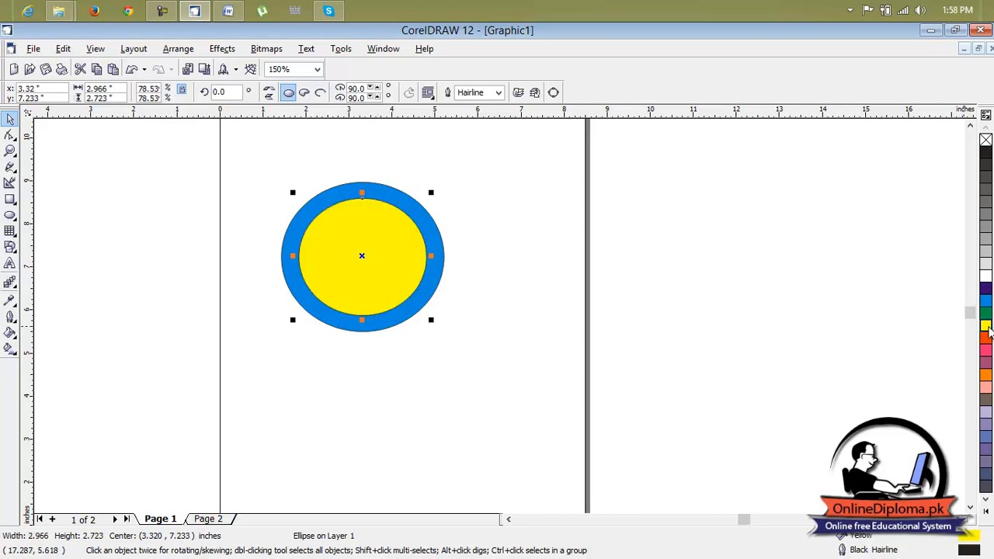
pyautogui.click(581, 266)
# Draw a 10-sided polygon about 1.69 by 1.50 inches in the middle of the yellow ellipse.
pyautogui.scroll(-1, 525, 248)
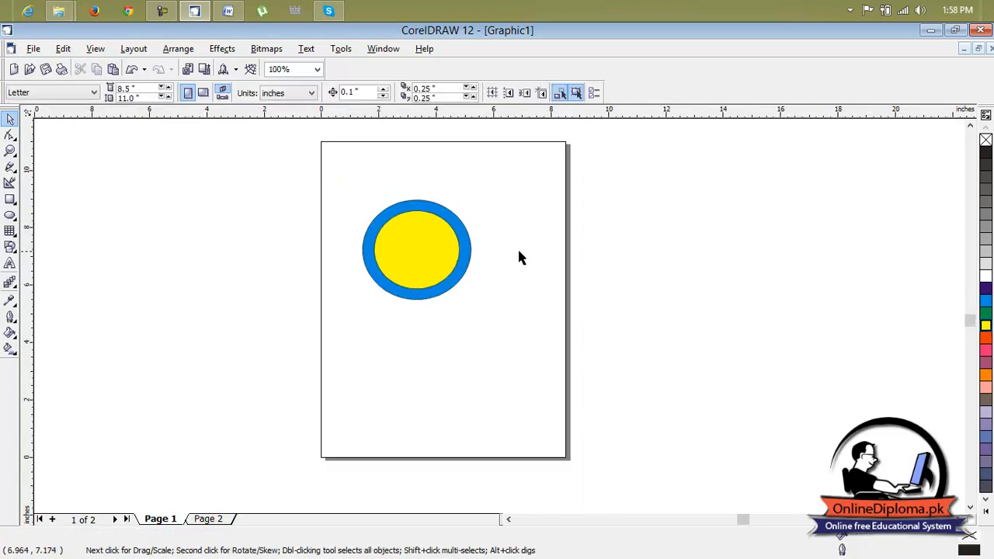
pyautogui.click(17, 223)
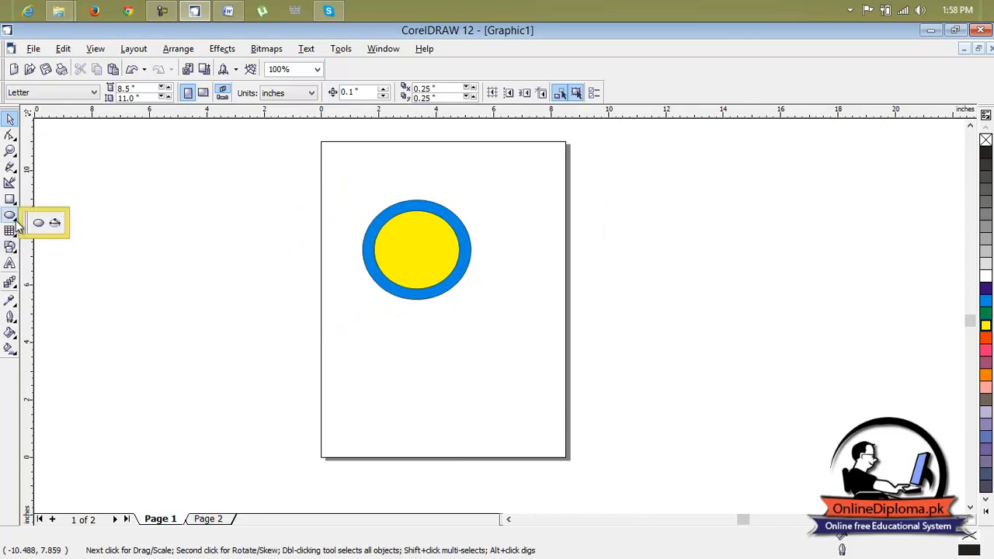
pyautogui.click(15, 248)
pyautogui.click(16, 234)
pyautogui.click(53, 239)
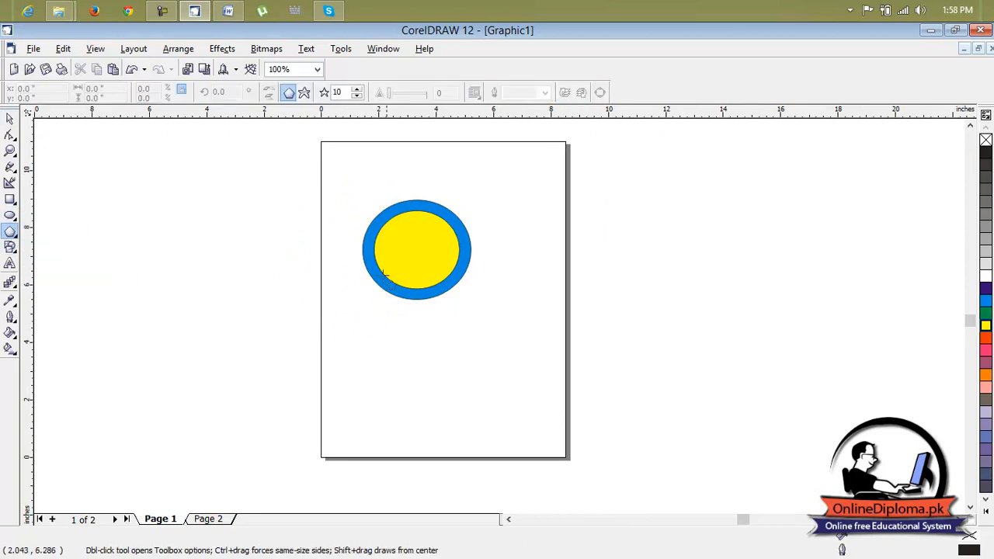
pyautogui.moveTo(397, 230); pyautogui.dragTo(446, 273)
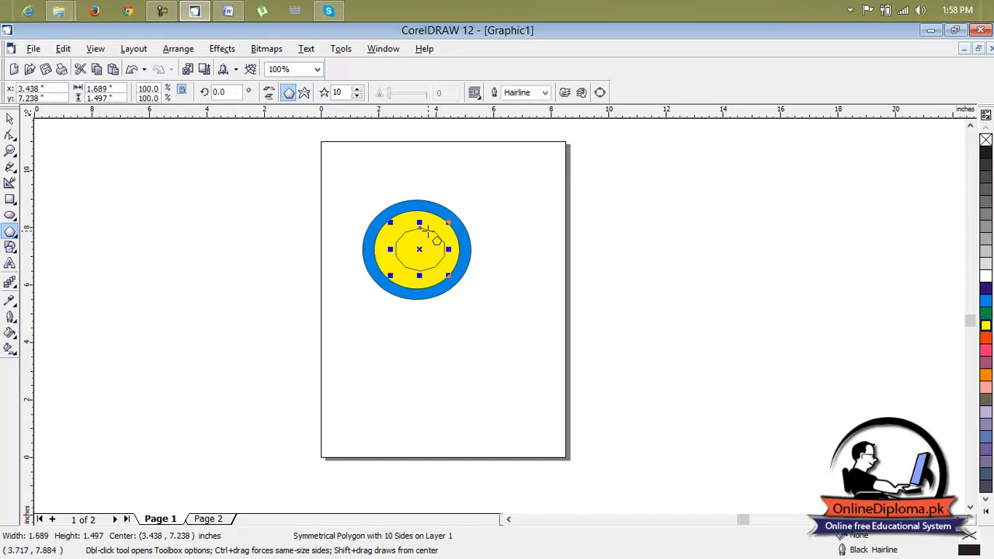
# Reshape the polygon into an interlaced star by moving its upper-right corner node across to about (2.850, 7.792) inches with the Shape tool.
pyautogui.hotkey('shift', 'F2')
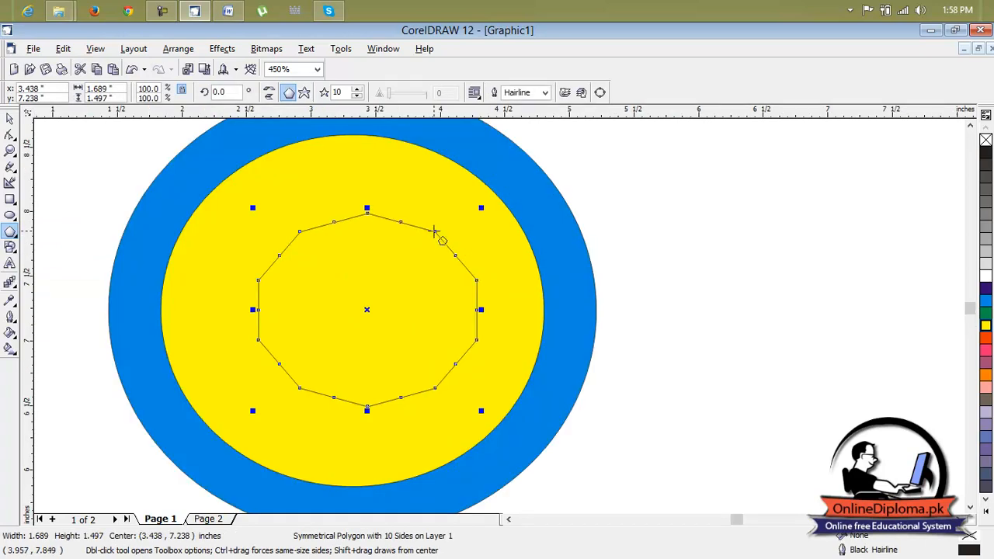
pyautogui.click(10, 136)
pyautogui.click(38, 145)
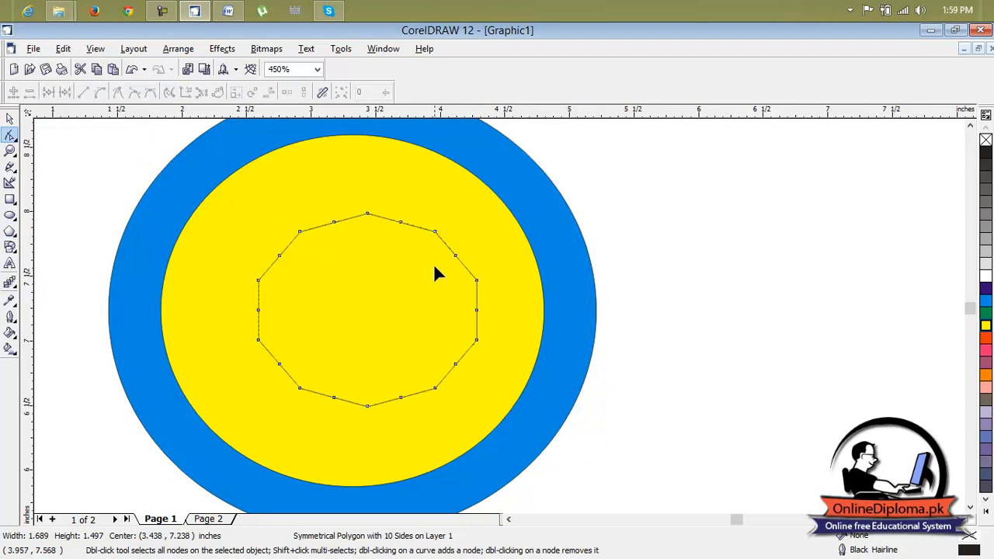
pyautogui.moveTo(435, 232); pyautogui.dragTo(292, 238)
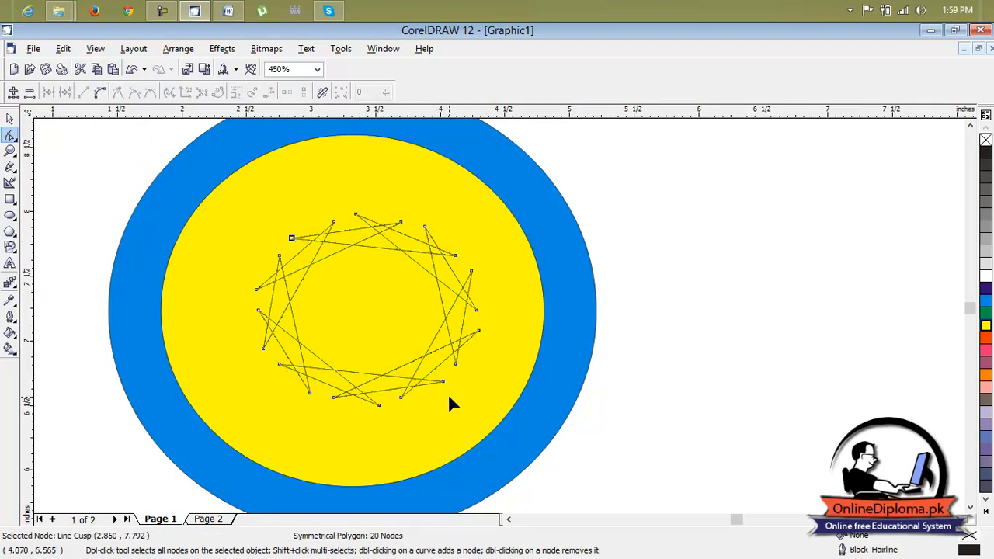
# Fill the interlaced star polygon in the middle of the yellow ellipse with blue.
pyautogui.click(985, 300)
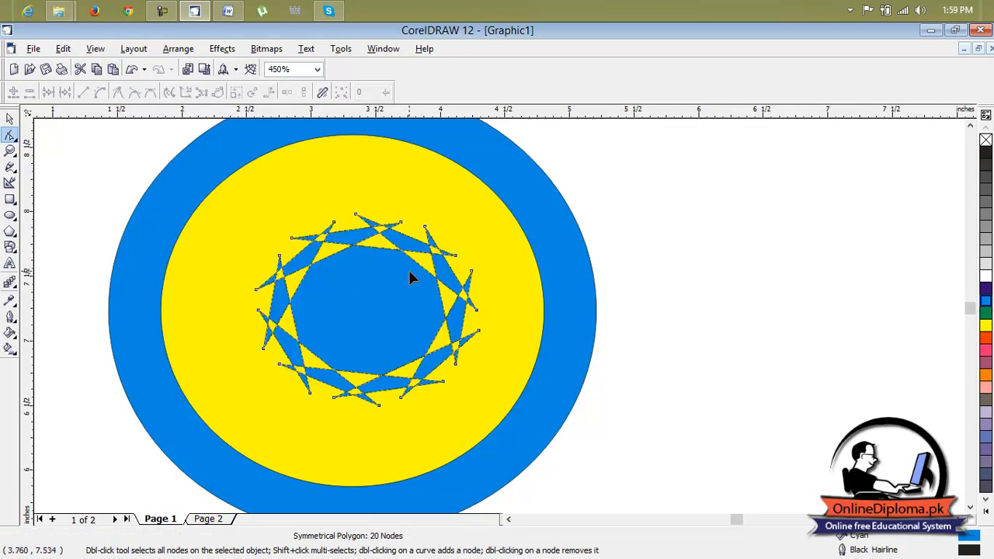
pyautogui.scroll(-1, 414, 270)
pyautogui.scroll(-2, 410, 273)
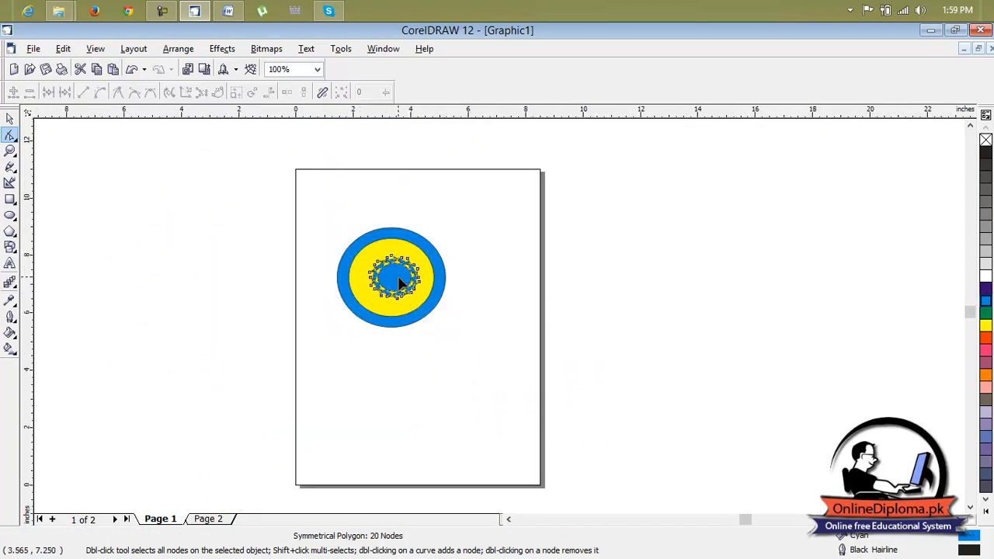
# Select both ellipses and the star together and create a new symbol named "circle" from them.
pyautogui.click(10, 118)
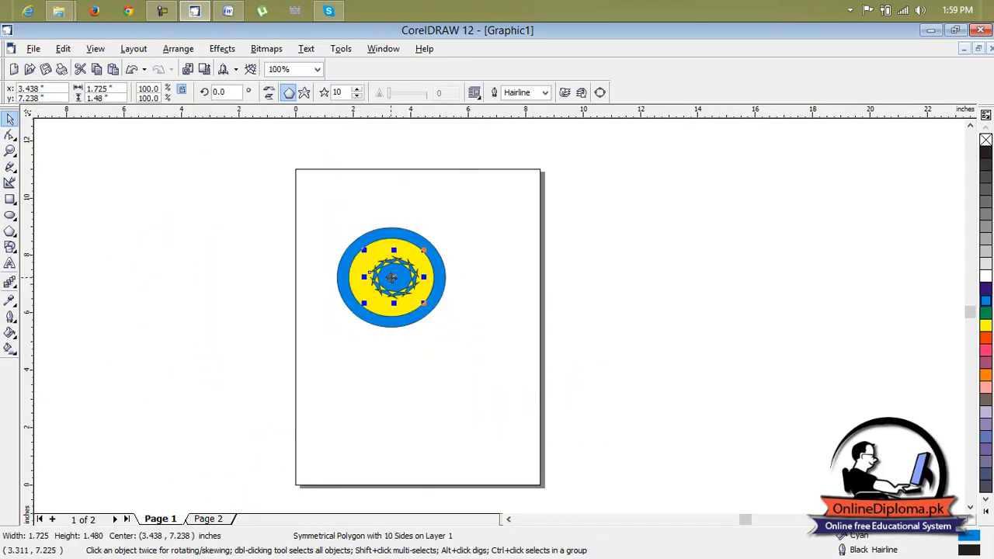
pyautogui.press('Escape')
pyautogui.scroll(2, 384, 246)
pyautogui.moveTo(570, 178); pyautogui.dragTo(246, 483)
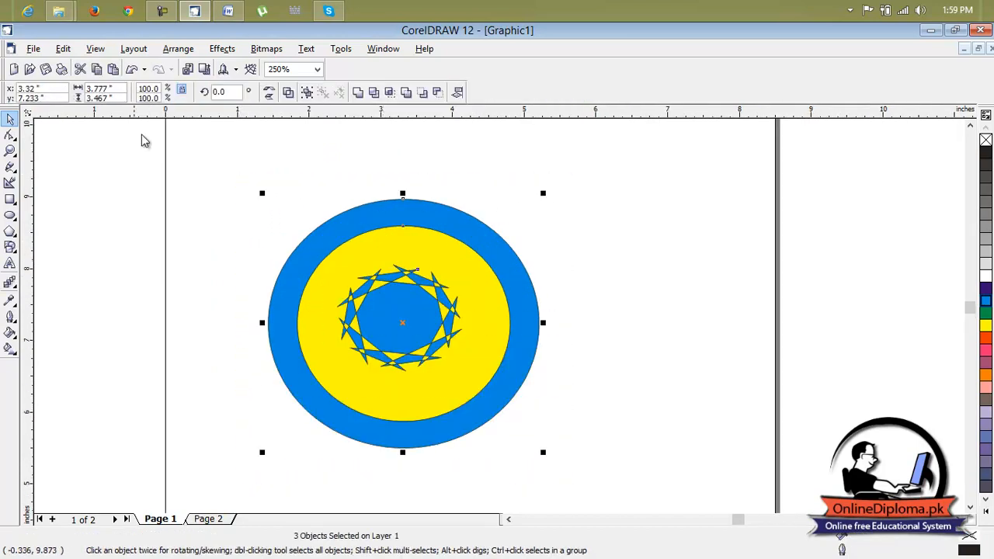
pyautogui.click(64, 48)
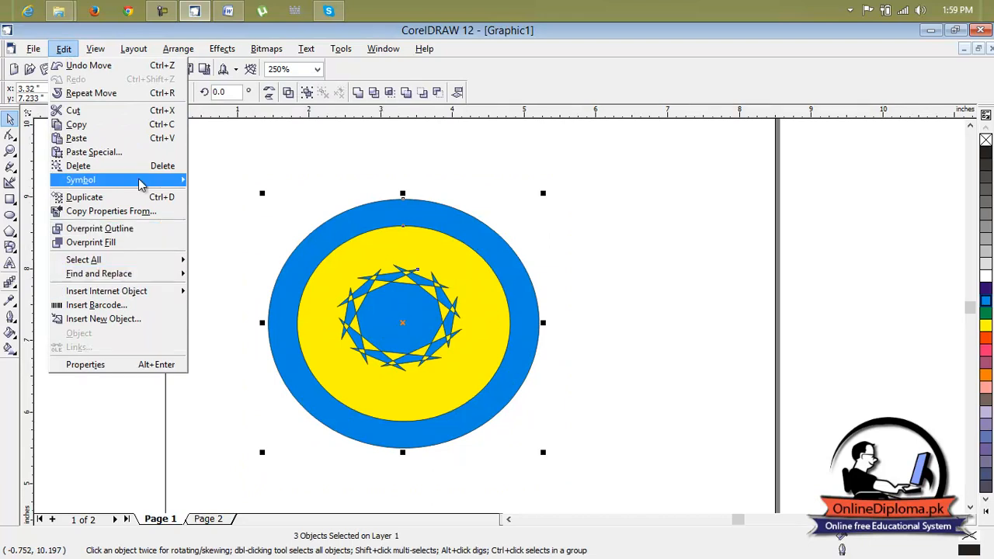
pyautogui.moveTo(176, 181)
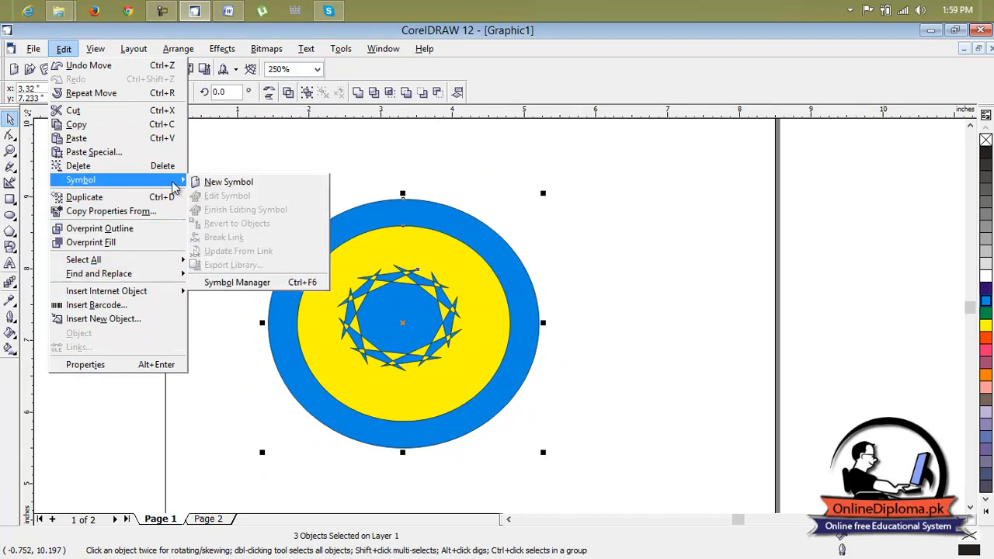
pyautogui.click(245, 183)
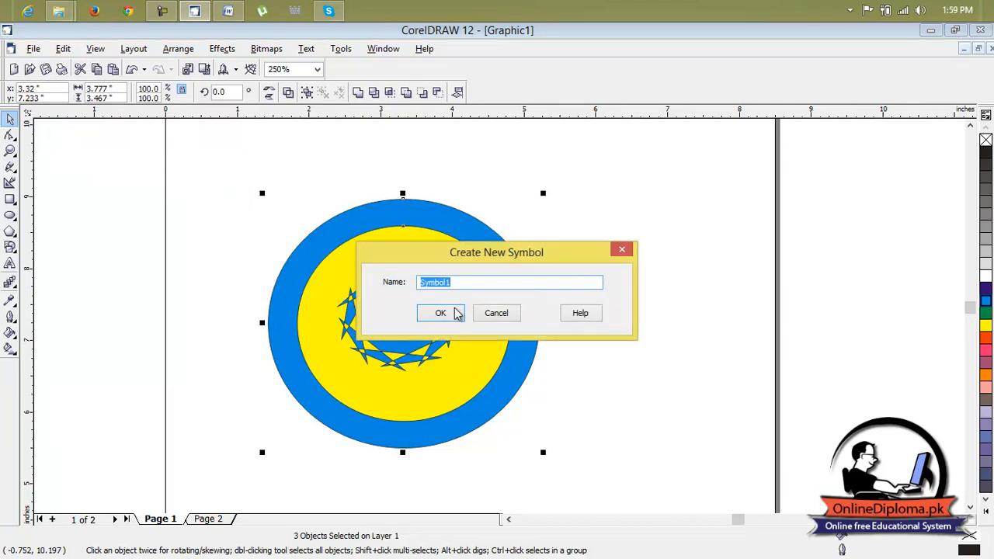
pyautogui.write('circle')
pyautogui.click(462, 313)
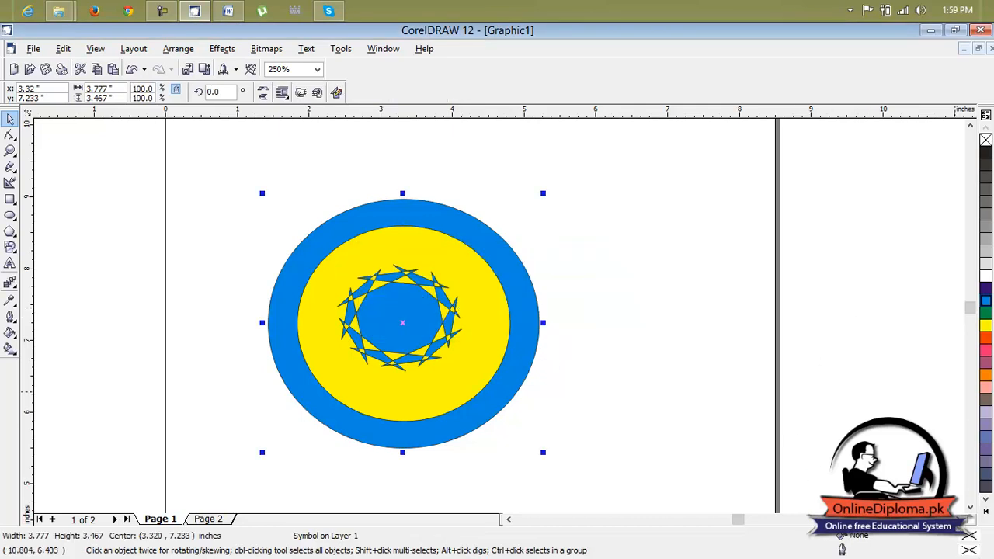
# Open the Export Library dialog for the circle symbol and close it without saving.
pyautogui.scroll(-2, 859, 309)
pyautogui.scroll(1, 858, 309)
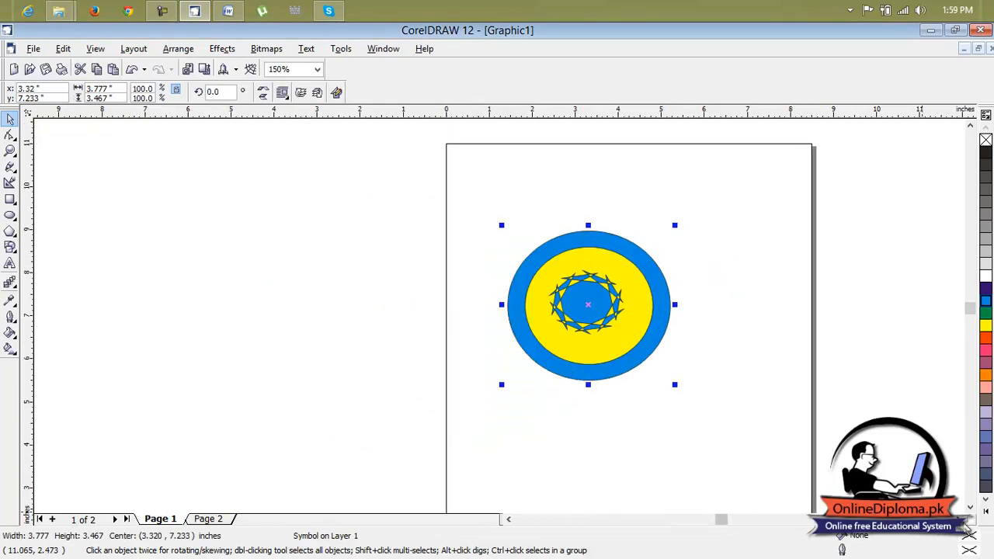
pyautogui.click(961, 520)
pyautogui.click(961, 520)
pyautogui.click(961, 520)
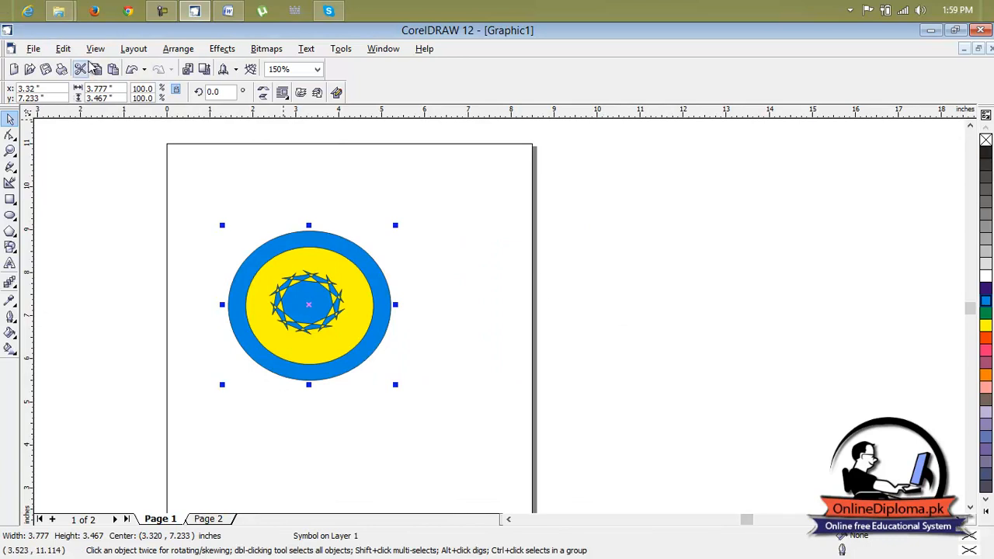
pyautogui.click(95, 49)
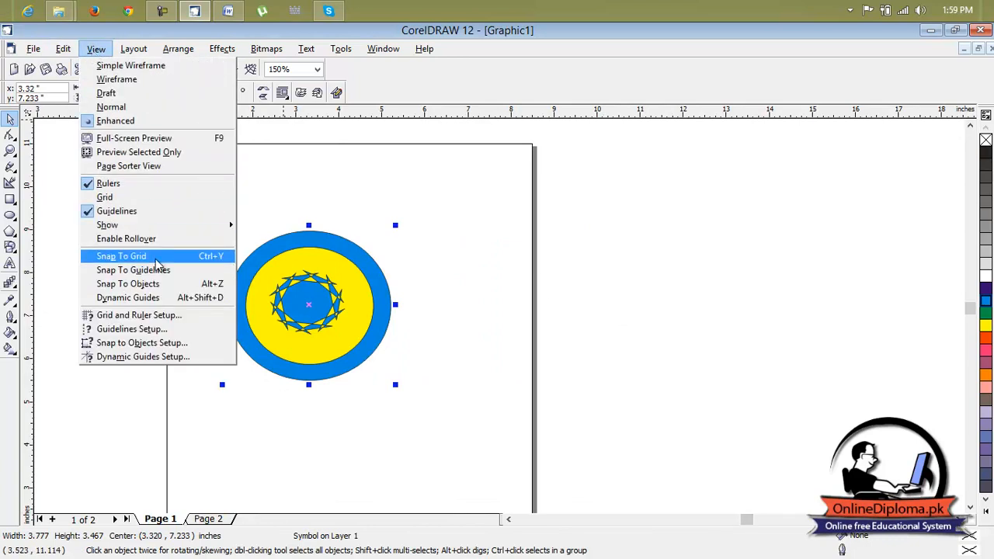
pyautogui.moveTo(65, 50)
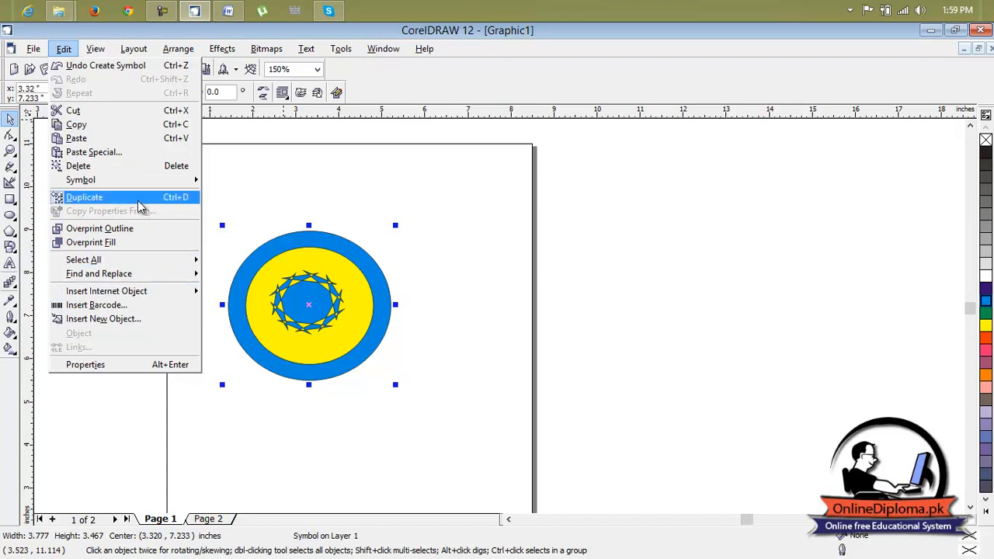
pyautogui.moveTo(136, 186)
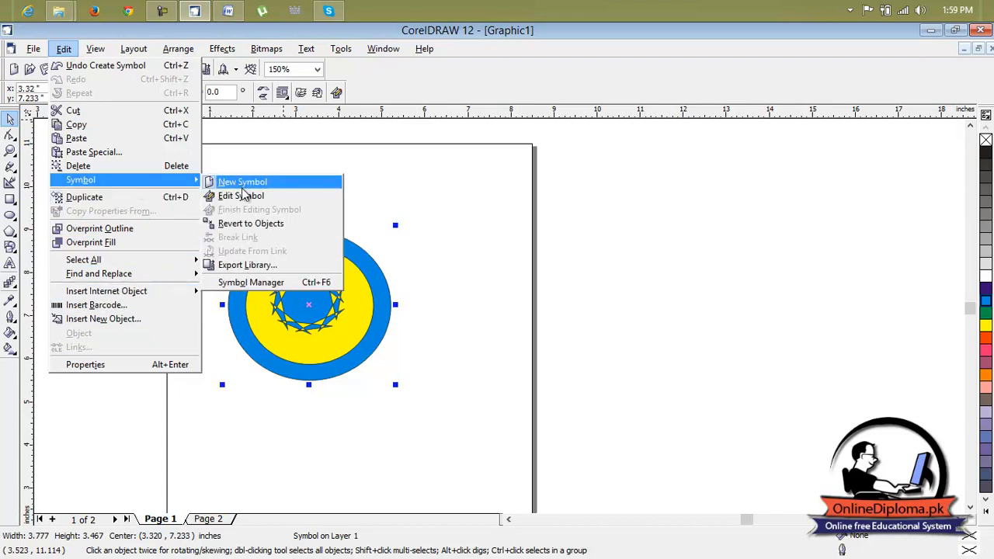
pyautogui.click(264, 272)
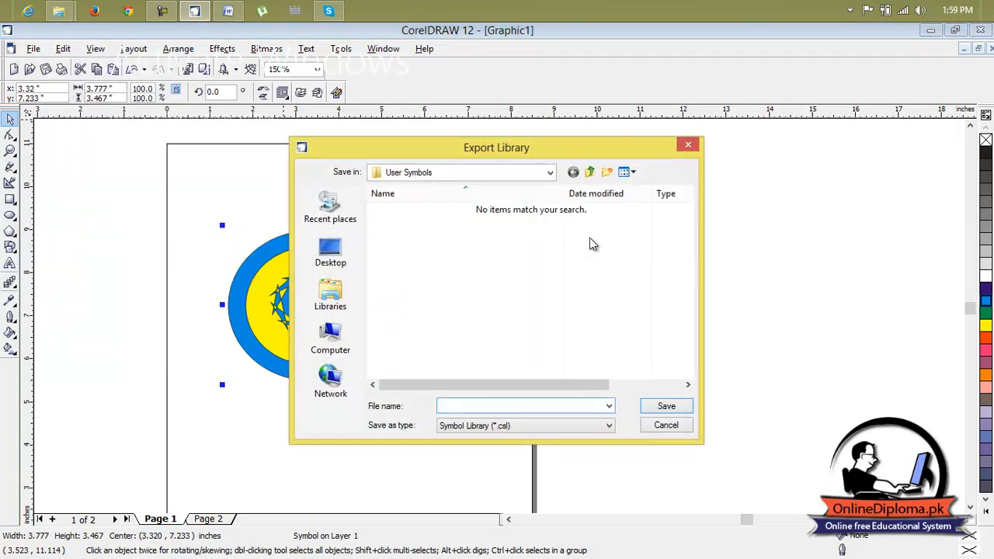
pyautogui.click(688, 144)
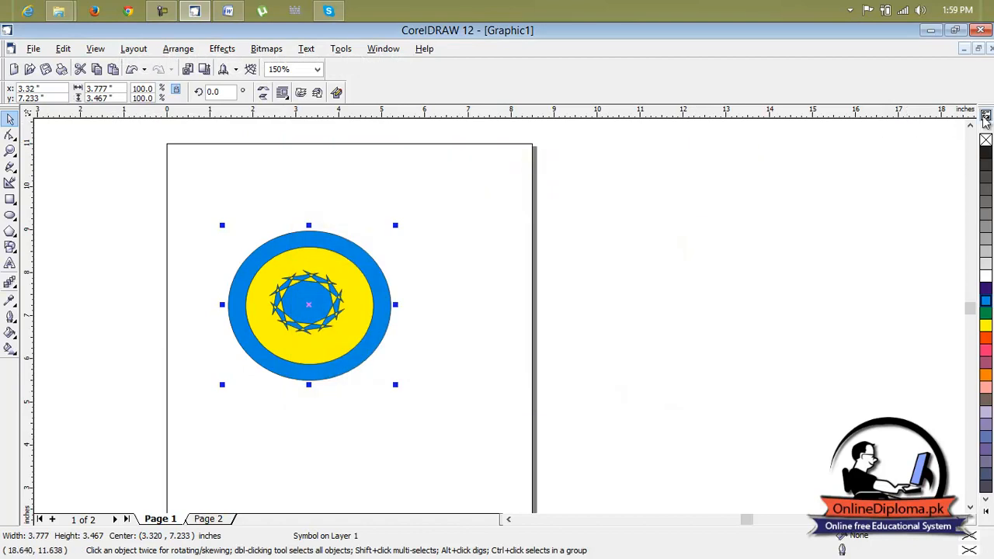
# Look through the list of dockers and the Color Palette, Display, Dynamic Guides and Text option pages without changing any setting.
pyautogui.click(370, 50)
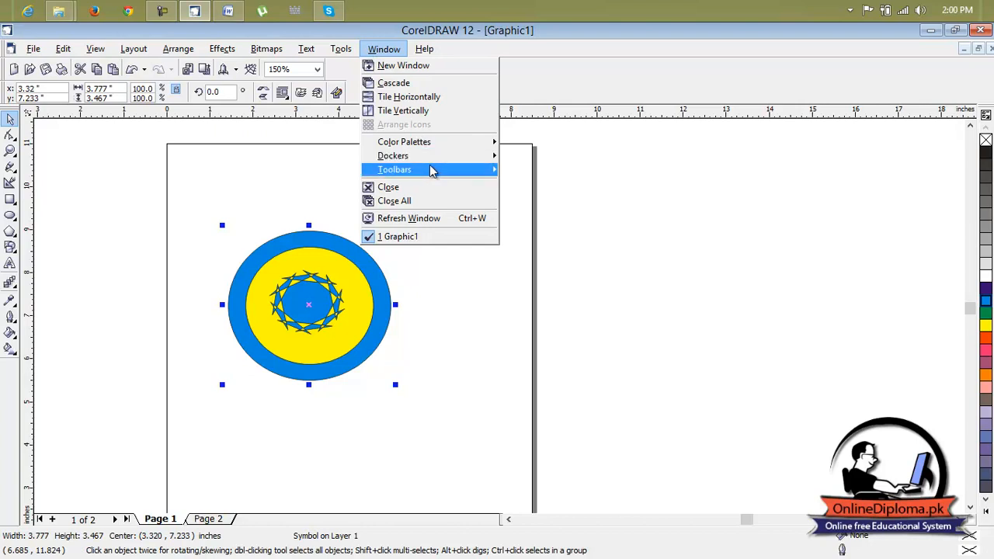
pyautogui.moveTo(434, 174)
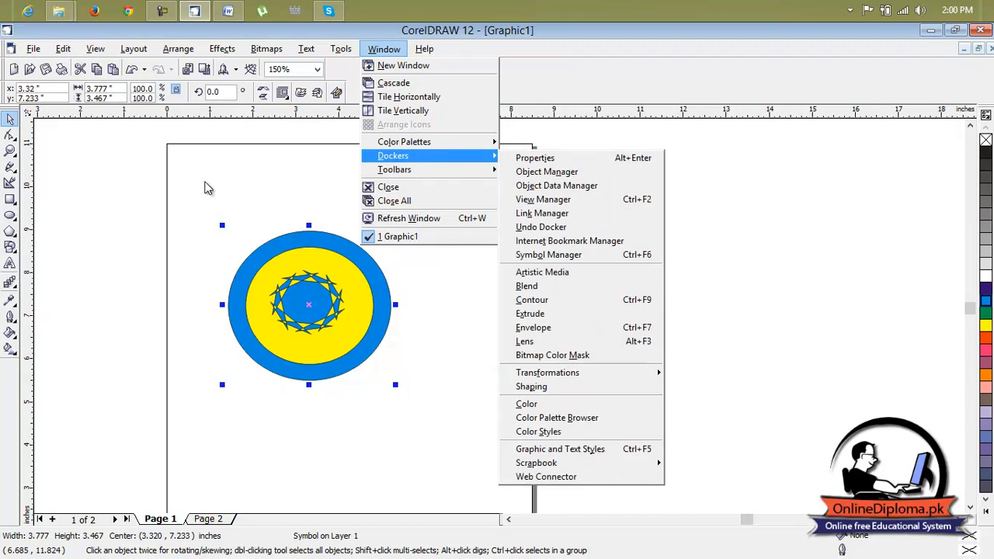
pyautogui.click(207, 189)
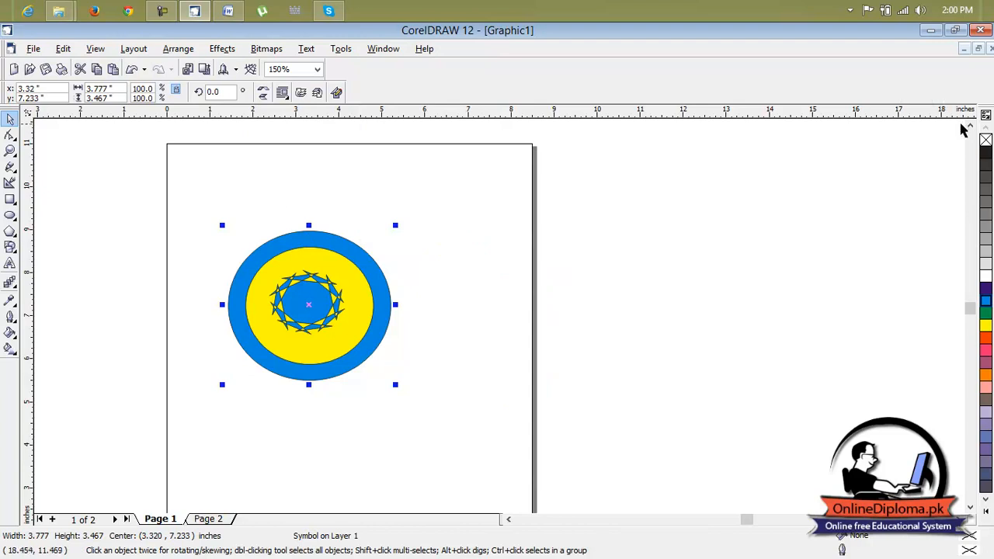
pyautogui.click(985, 115)
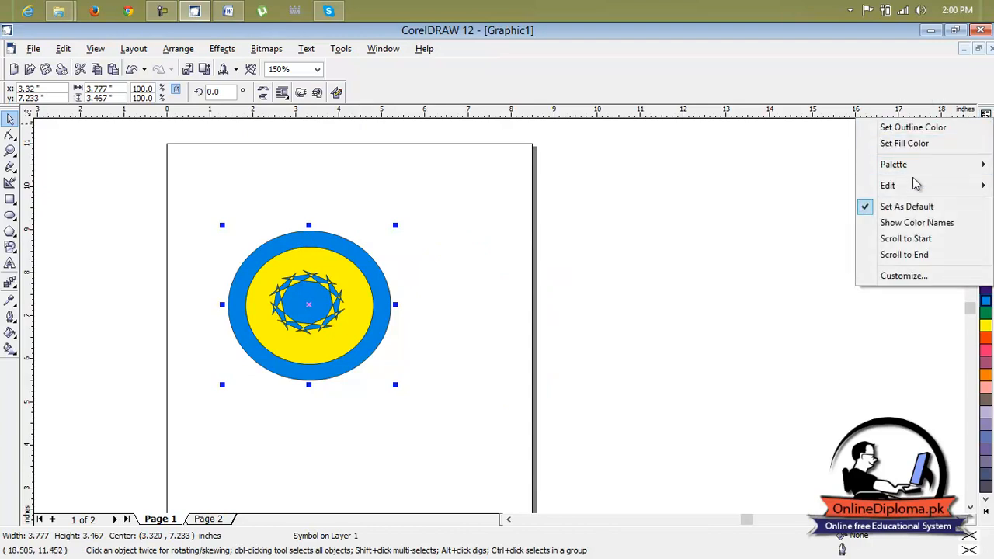
pyautogui.click(933, 276)
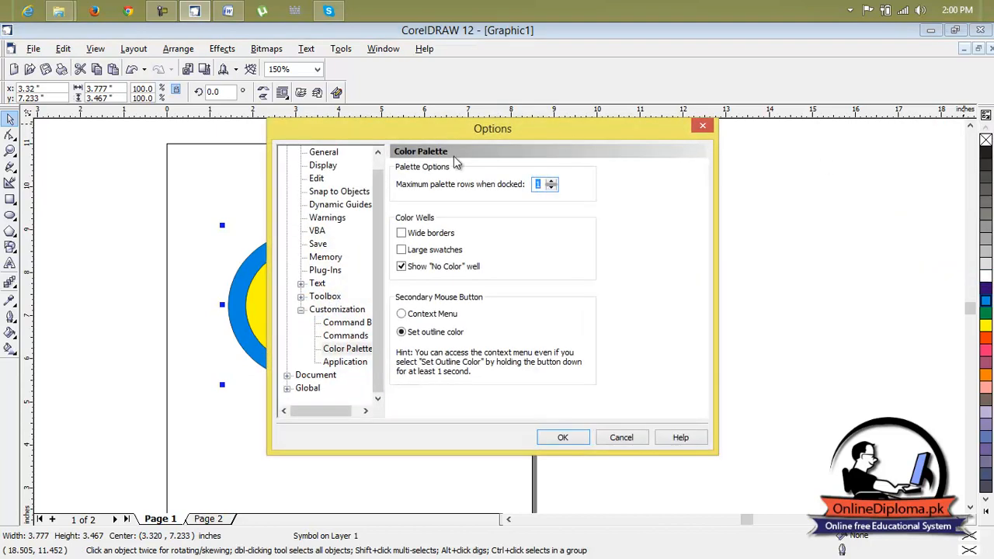
pyautogui.click(322, 165)
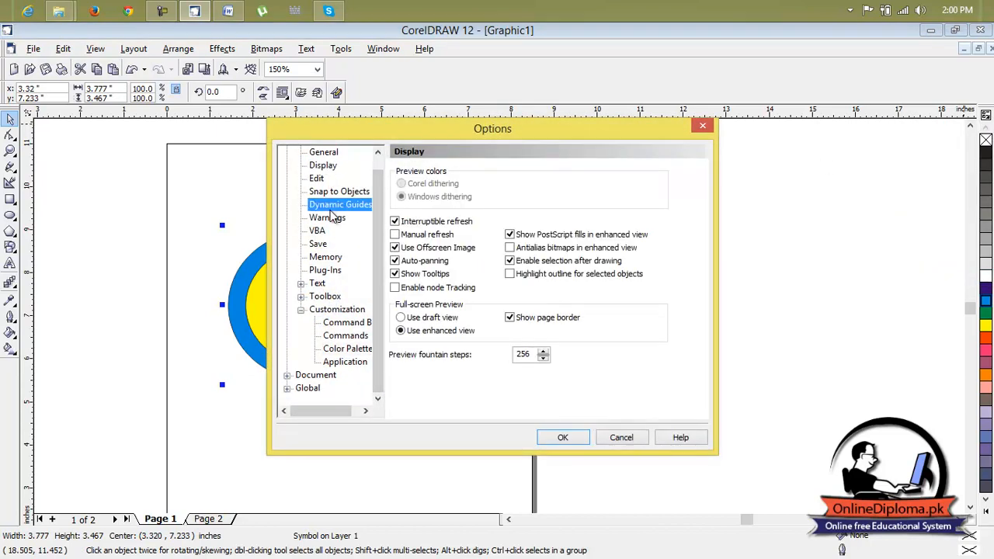
pyautogui.click(334, 205)
pyautogui.click(317, 284)
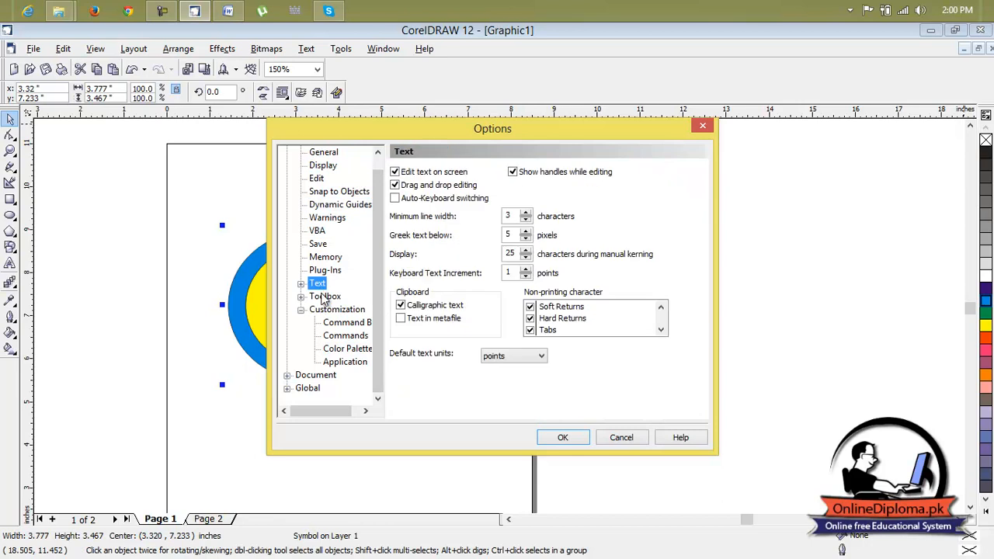
pyautogui.click(703, 126)
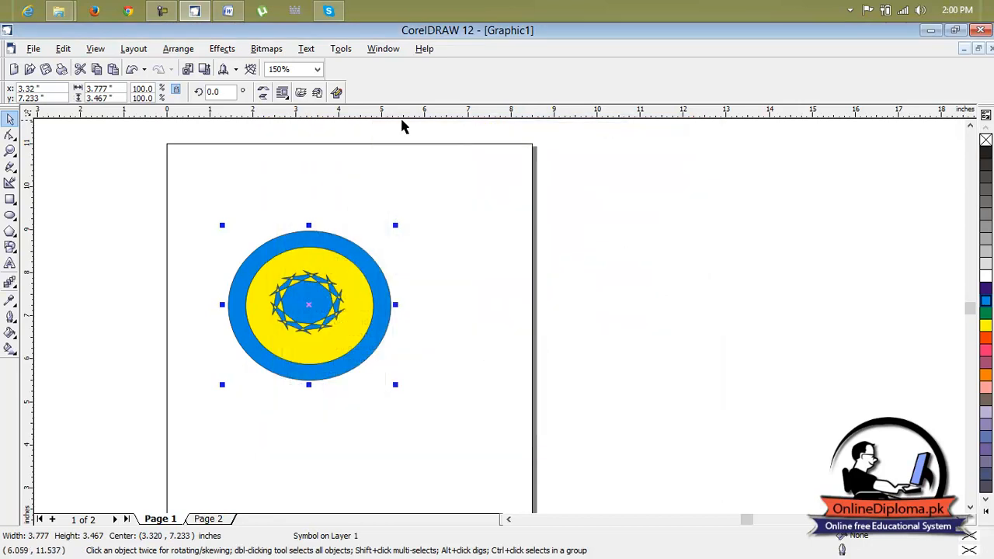
# Show the Symbol Manager docker for the circle symbol.
pyautogui.click(67, 49)
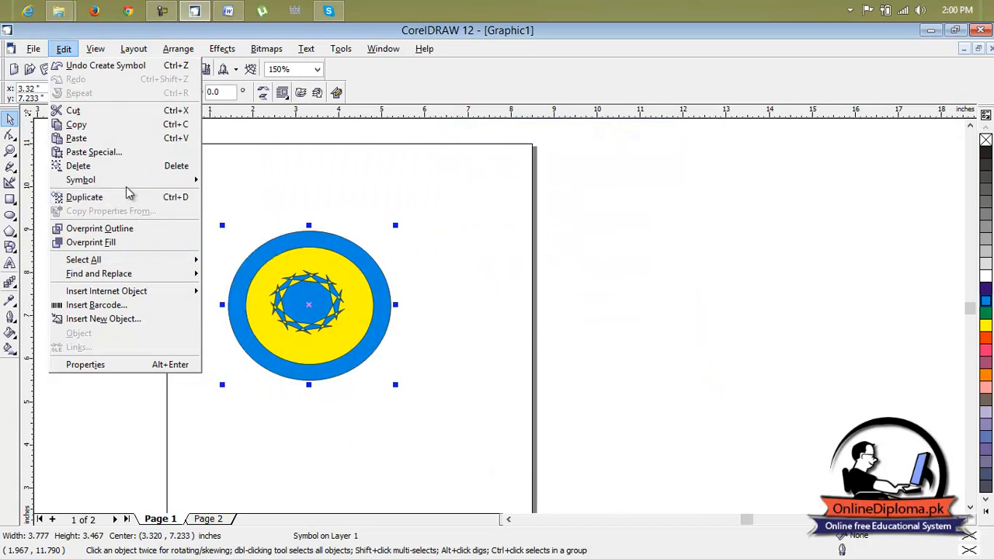
pyautogui.moveTo(130, 183)
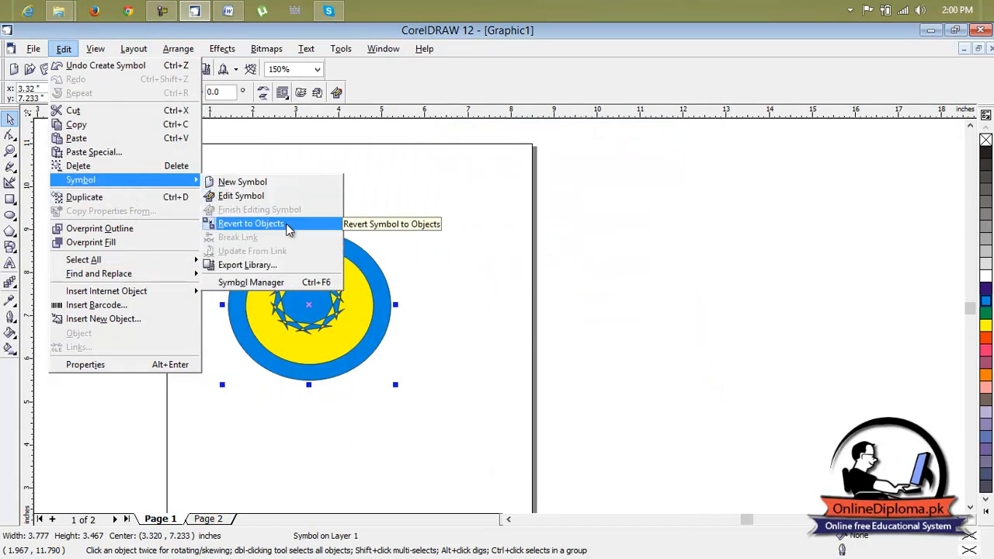
pyautogui.click(275, 282)
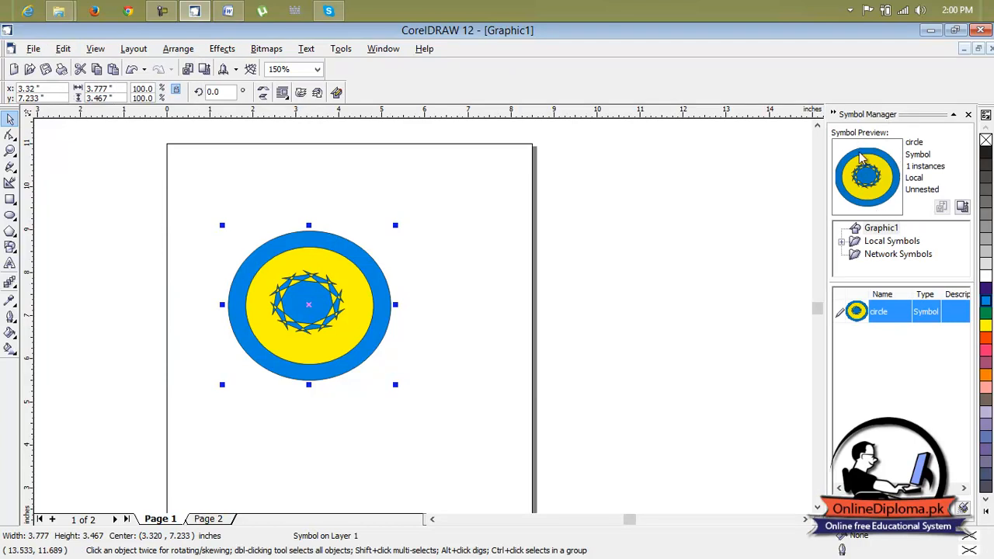
# Move the circle symbol off the page and back onto it, centred at about (3.42, 6.98) inches.
pyautogui.press('F3')
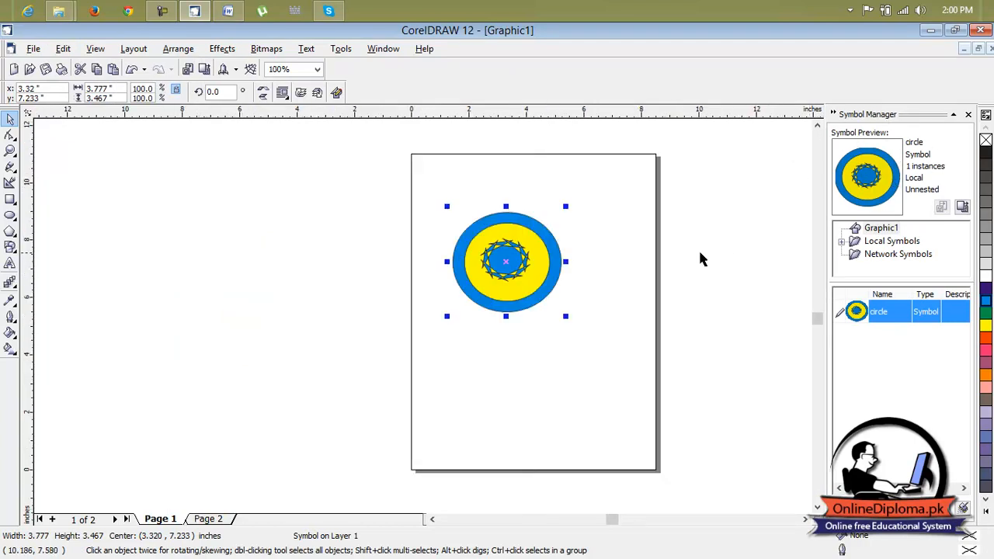
pyautogui.click(669, 281)
pyautogui.click(564, 273)
pyautogui.moveTo(565, 273); pyautogui.dragTo(275, 239)
pyautogui.moveTo(210, 225); pyautogui.dragTo(501, 266)
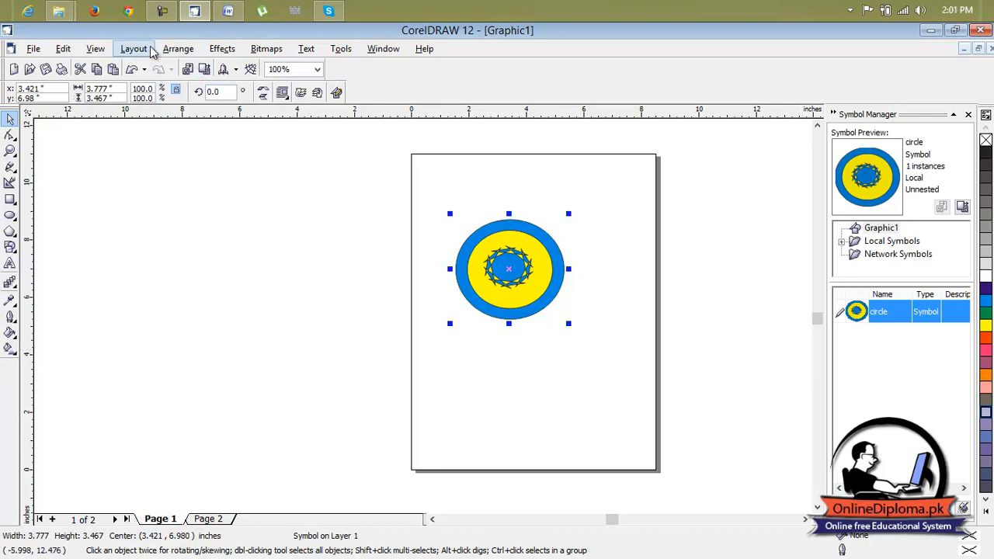
# Open the selected circle symbol for editing with Edit Symbol.
pyautogui.click(63, 50)
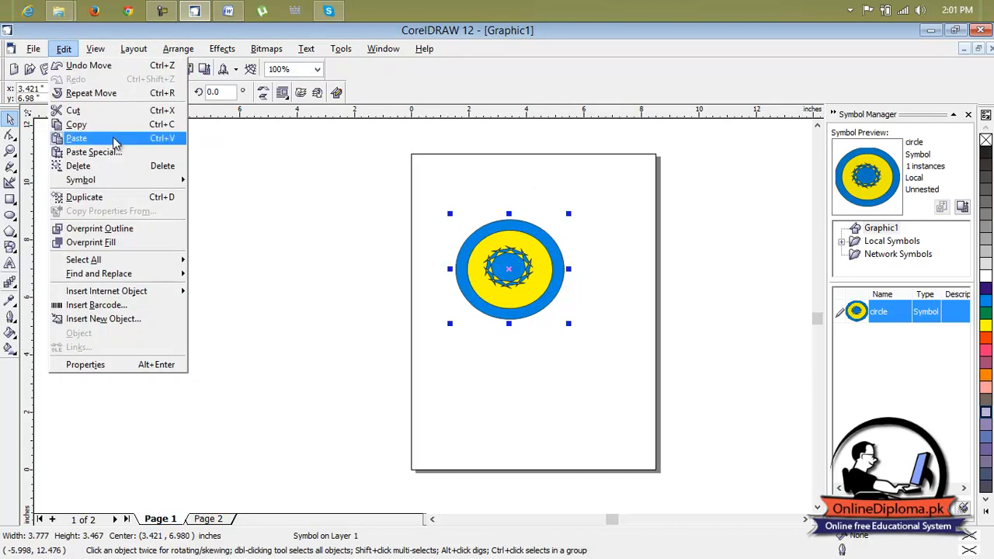
pyautogui.moveTo(144, 260)
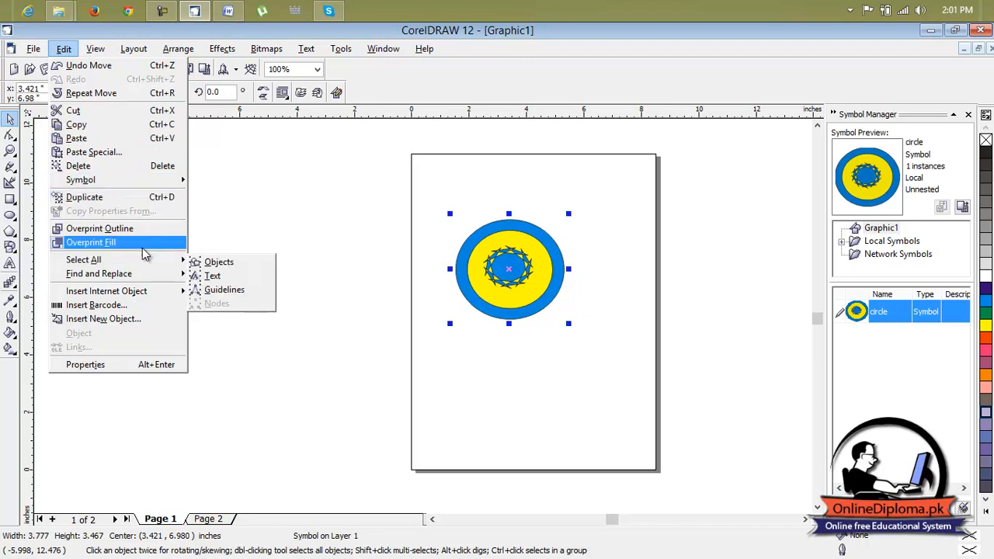
pyautogui.moveTo(146, 180)
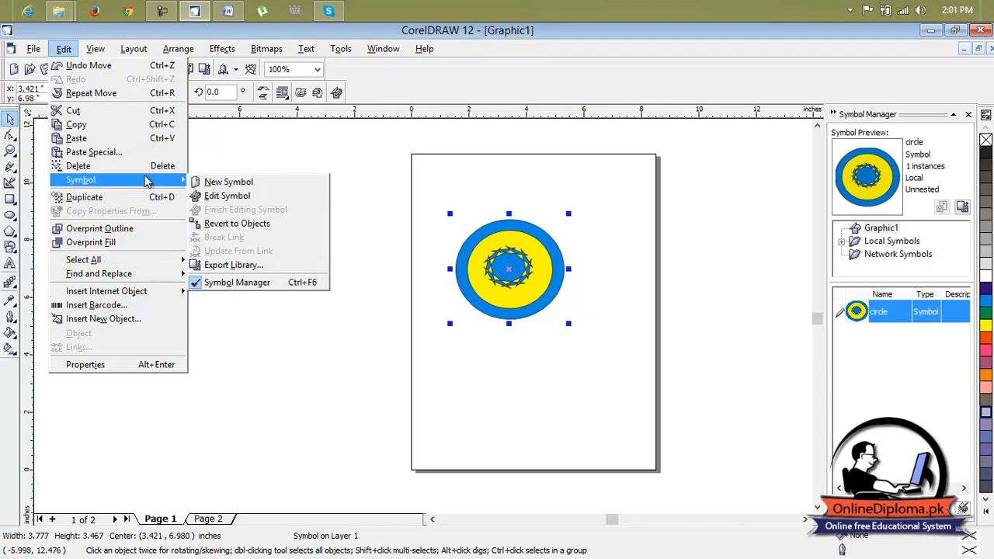
pyautogui.click(237, 194)
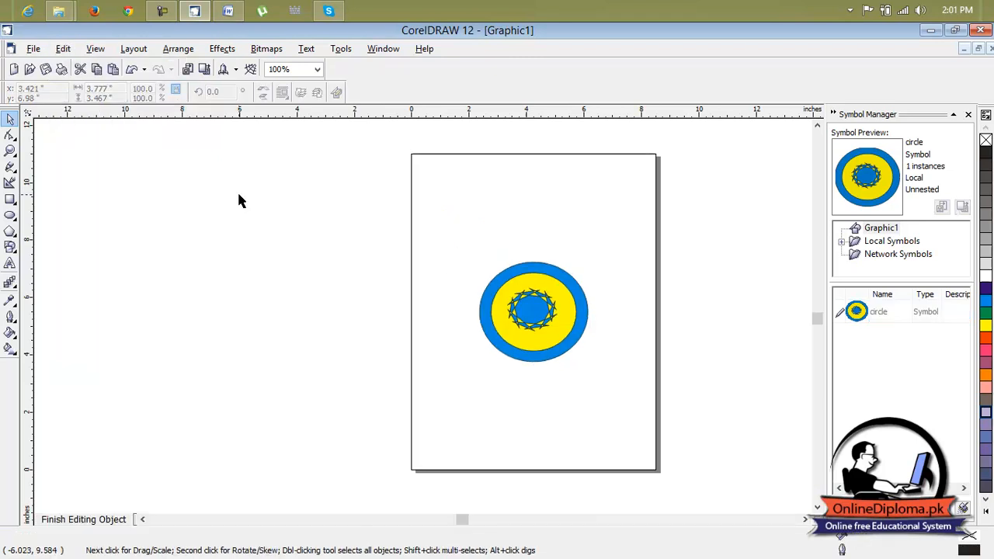
# Change the fill of the inner yellow ellipse inside the symbol to red.
pyautogui.click(985, 338)
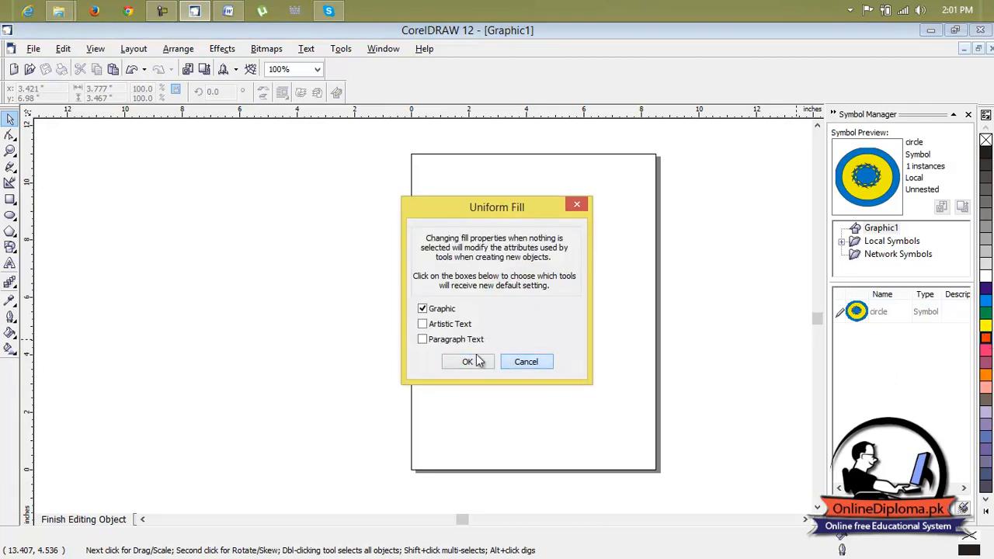
pyautogui.click(524, 362)
pyautogui.click(573, 301)
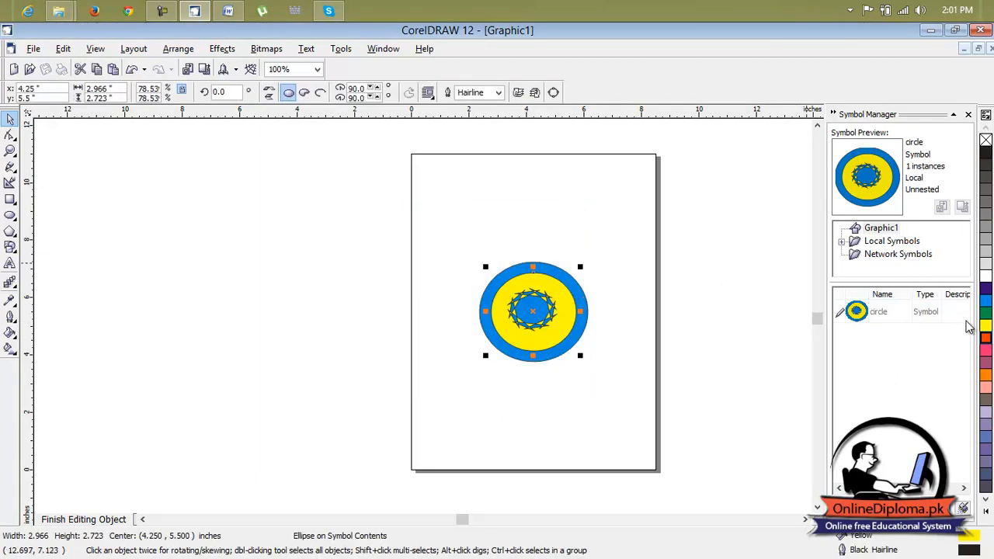
pyautogui.click(985, 339)
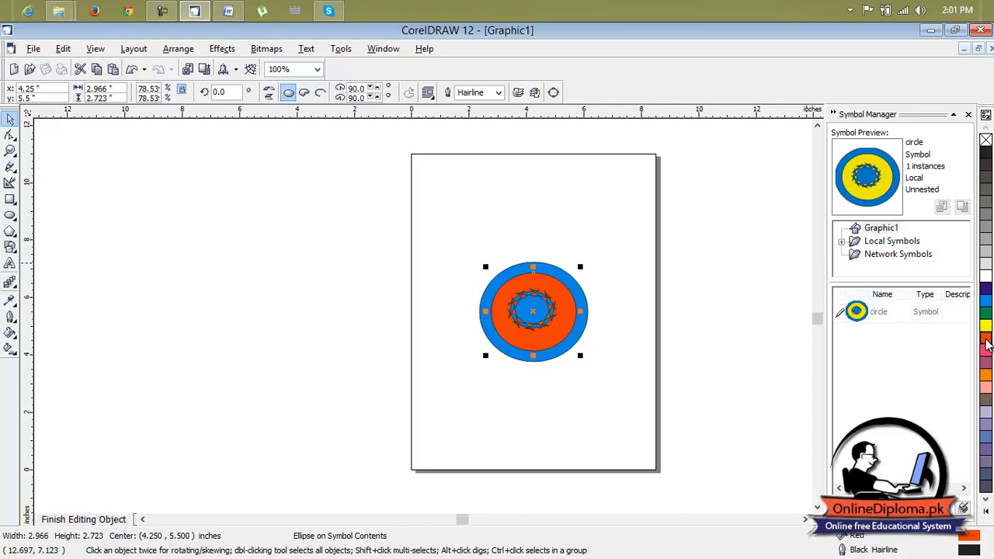
# Change the fill of the inner ellipse inside the circle symbol to purple and finish editing the symbol.
pyautogui.click(986, 362)
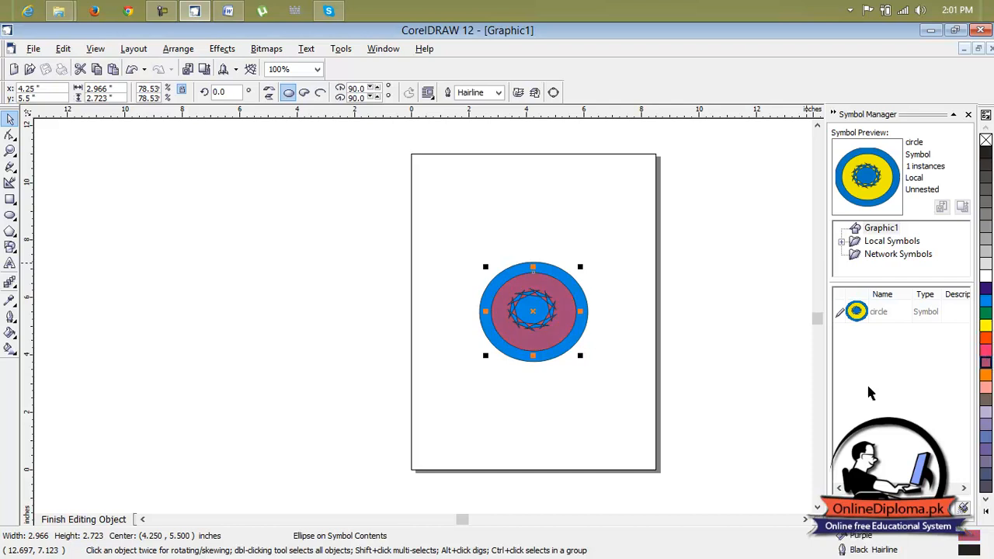
pyautogui.click(64, 48)
pyautogui.moveTo(137, 184)
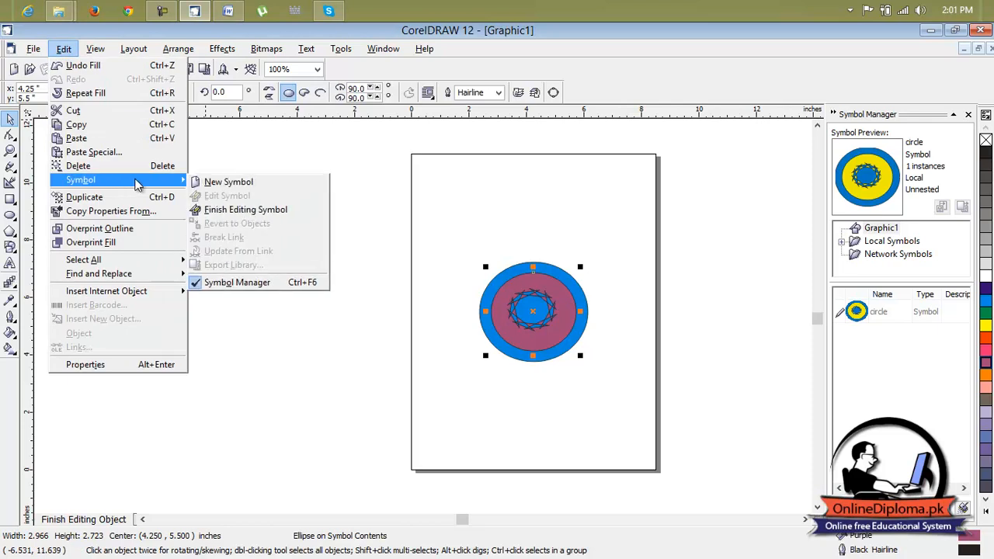
pyautogui.click(246, 210)
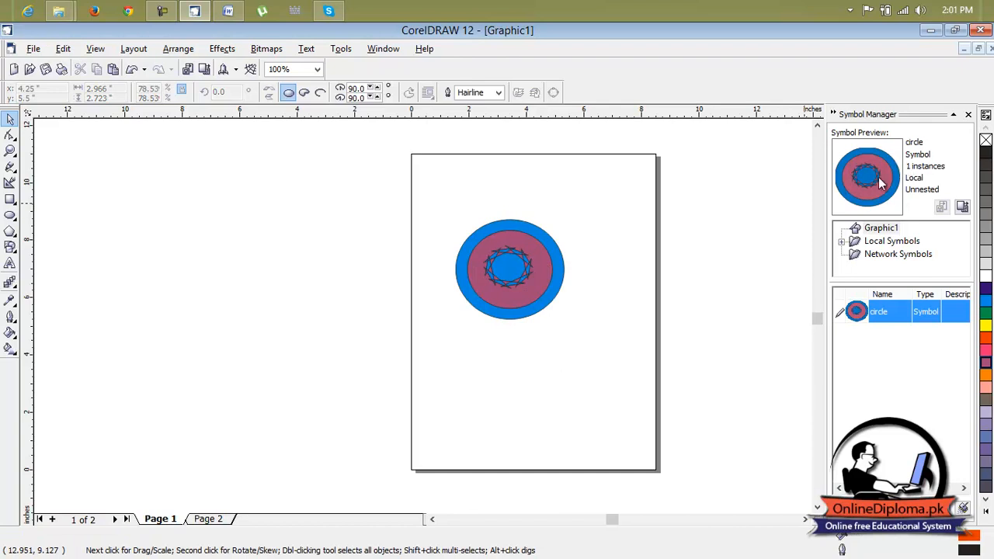
pyautogui.click(760, 179)
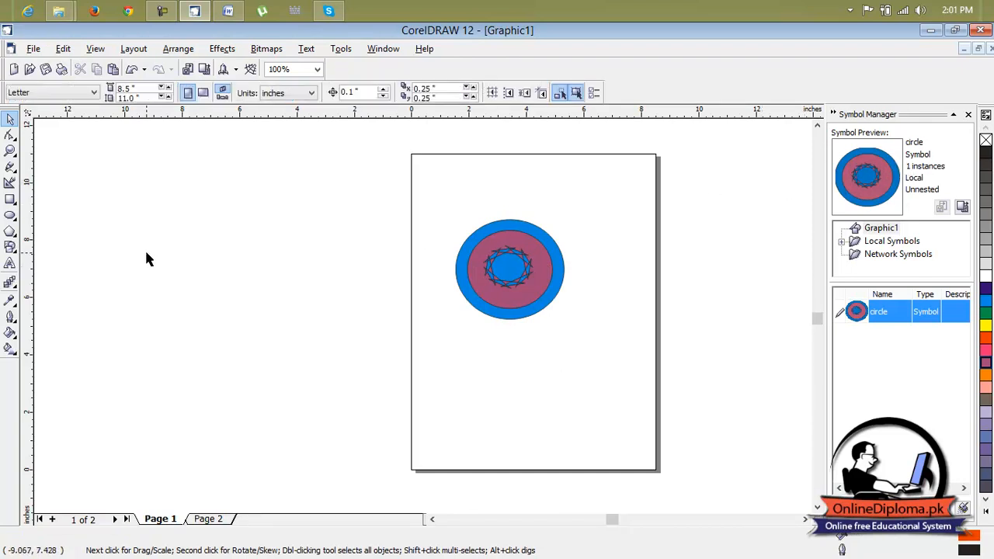
# Draw a polygon about 4.8 by 3.9 inches in the empty area beside the page and set it to 5 sides.
pyautogui.click(11, 233)
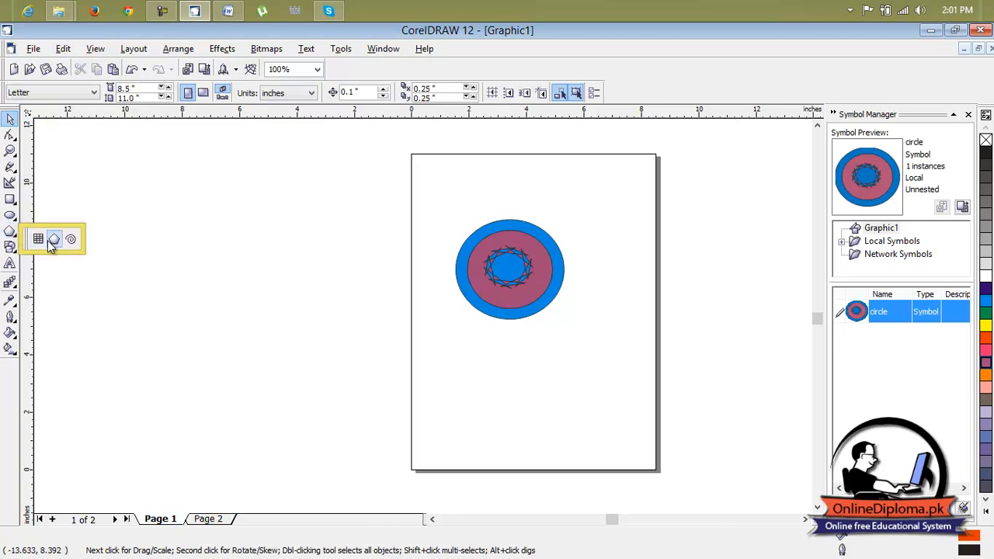
pyautogui.click(54, 240)
pyautogui.moveTo(162, 235)
pyautogui.mouseDown()
pyautogui.moveTo(309, 344)
pyautogui.moveTo(307, 356)
pyautogui.mouseUp()
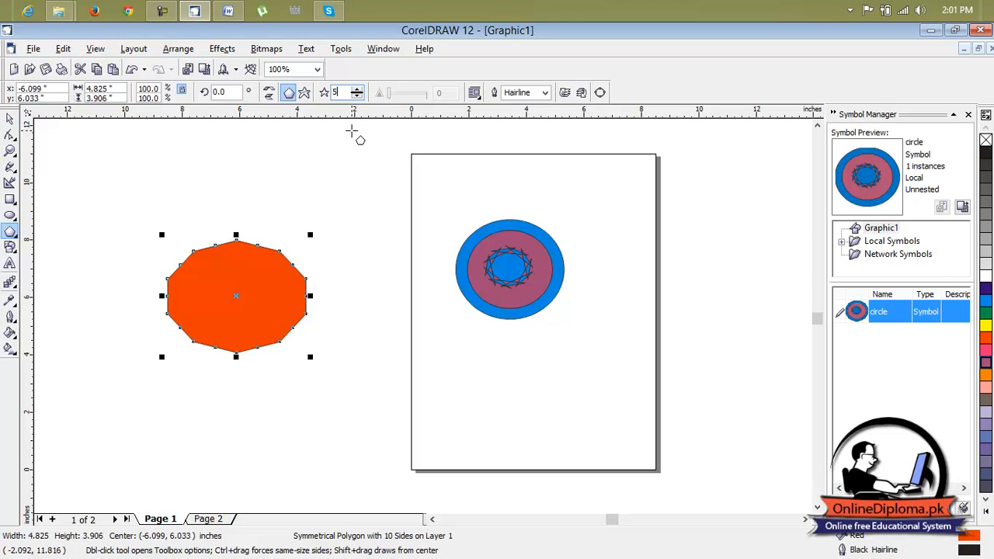
pyautogui.press('Return')
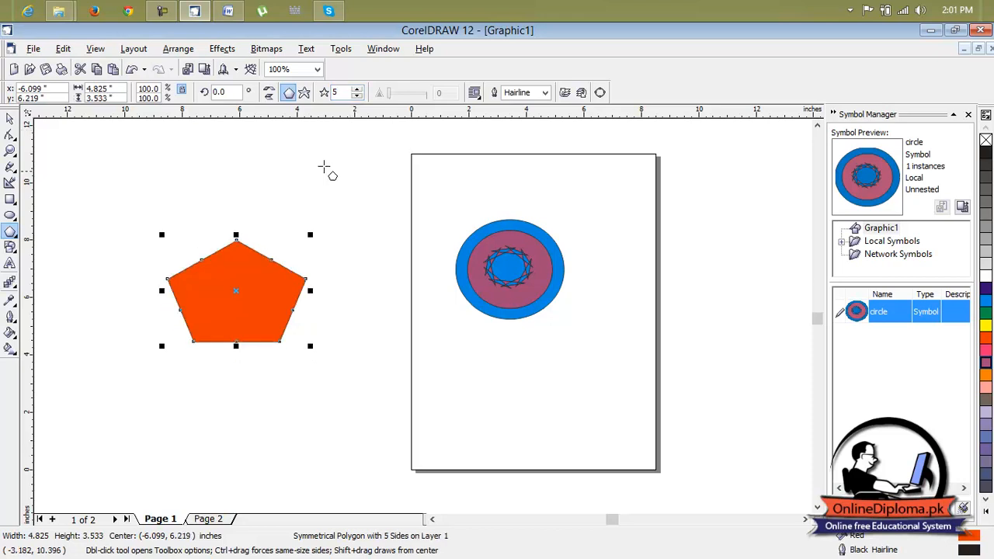
# Reshape the pentagon into a five-pointed star by moving a side node with the Shape tool, and centre it at about (-4.35, 7.39) inches.
pyautogui.click(10, 136)
pyautogui.click(36, 144)
pyautogui.moveTo(271, 262); pyautogui.dragTo(282, 334)
pyautogui.press('space')
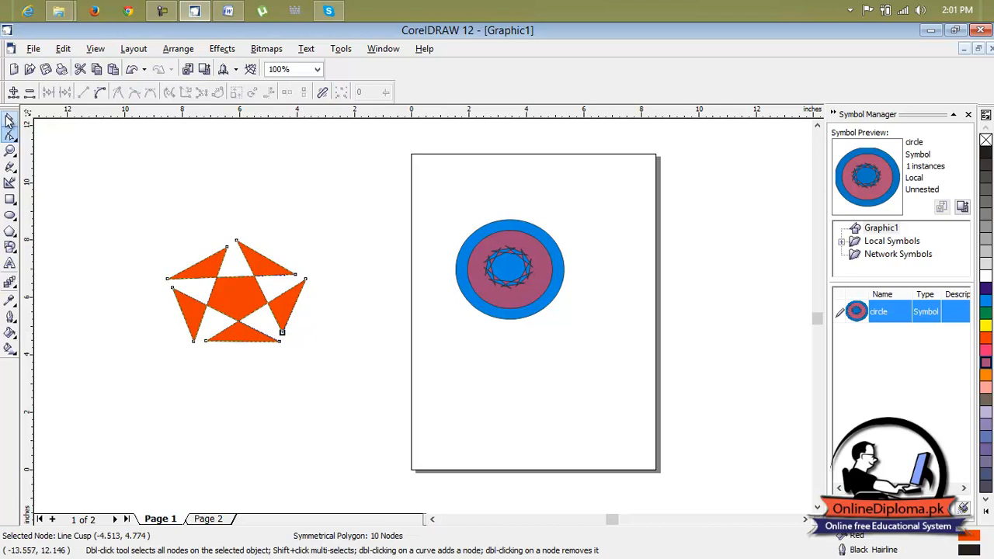
pyautogui.click(284, 250)
pyautogui.click(269, 336)
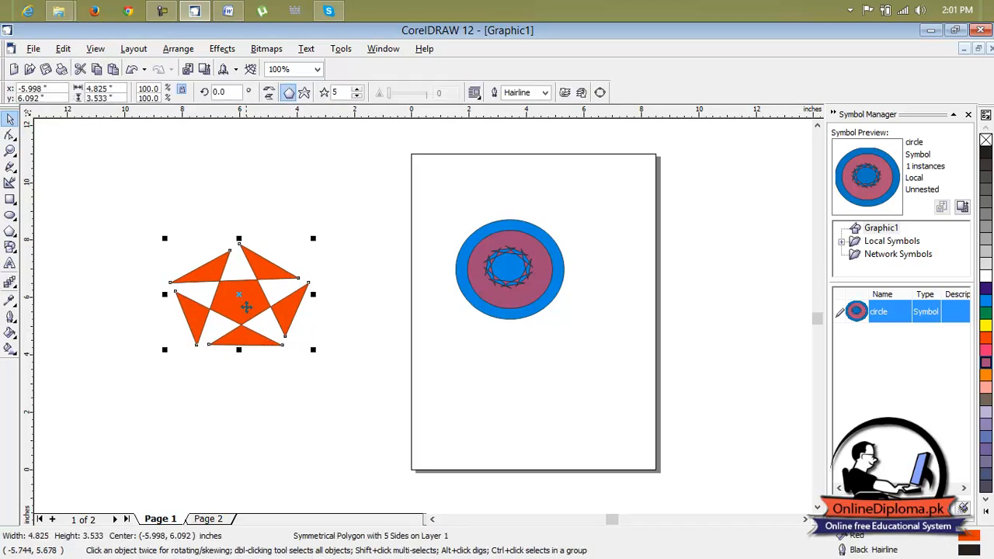
pyautogui.moveTo(240, 296); pyautogui.dragTo(288, 259)
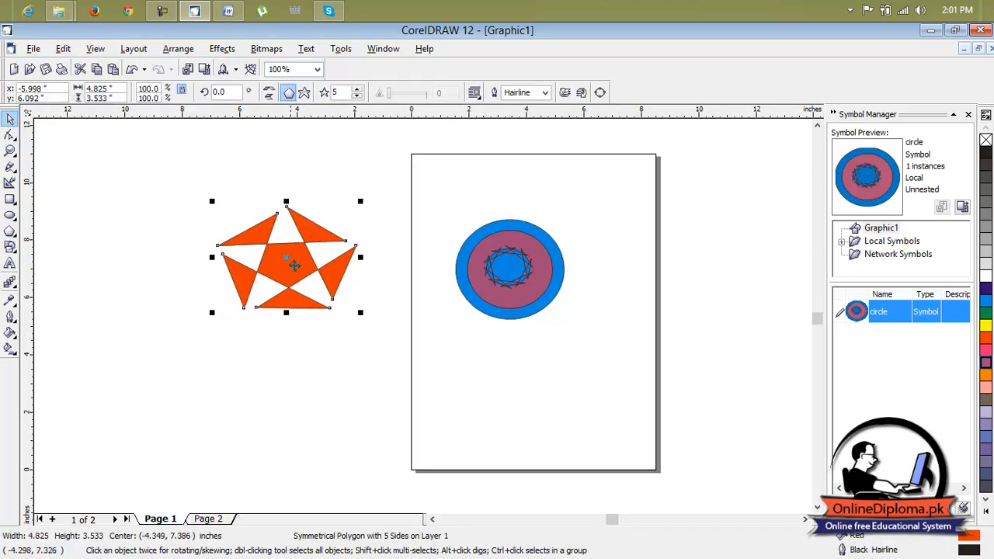
# Create a new symbol named star from the selected star shape.
pyautogui.click(133, 49)
pyautogui.moveTo(63, 49)
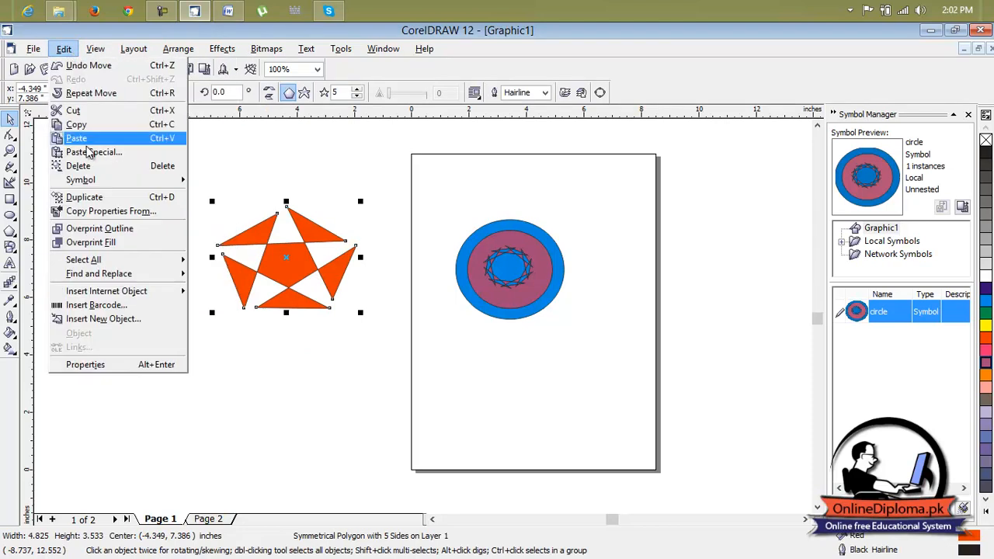
pyautogui.moveTo(103, 179)
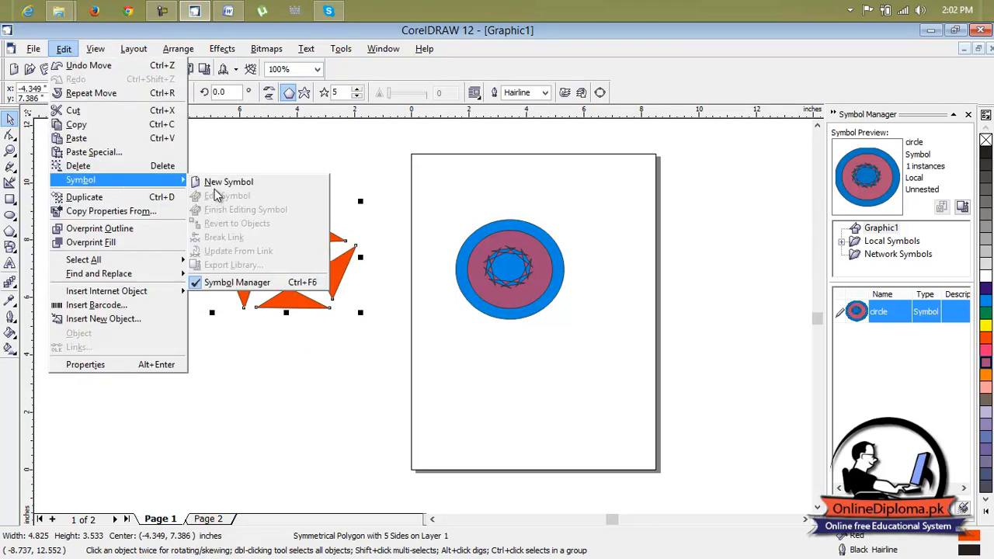
pyautogui.click(216, 185)
pyautogui.write('sta')
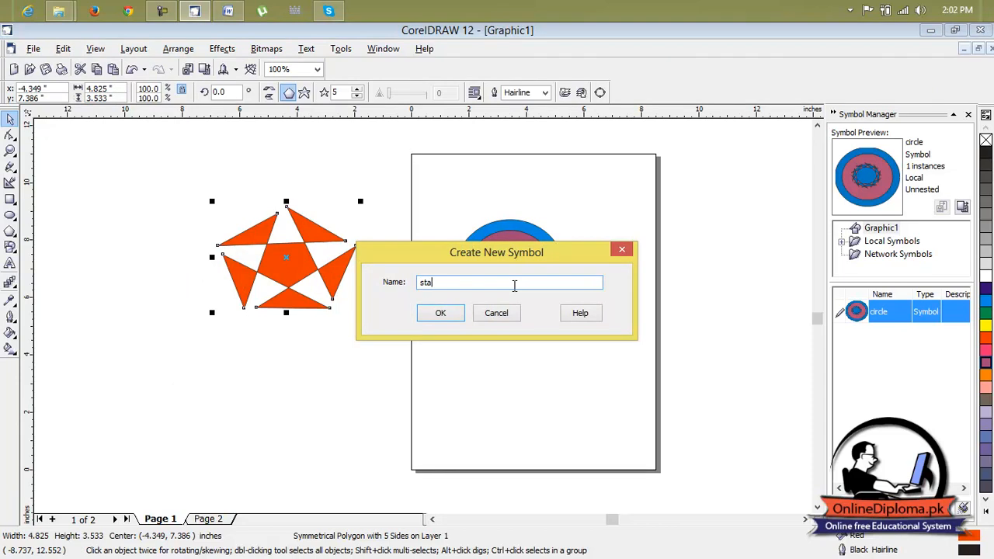
pyautogui.click(439, 314)
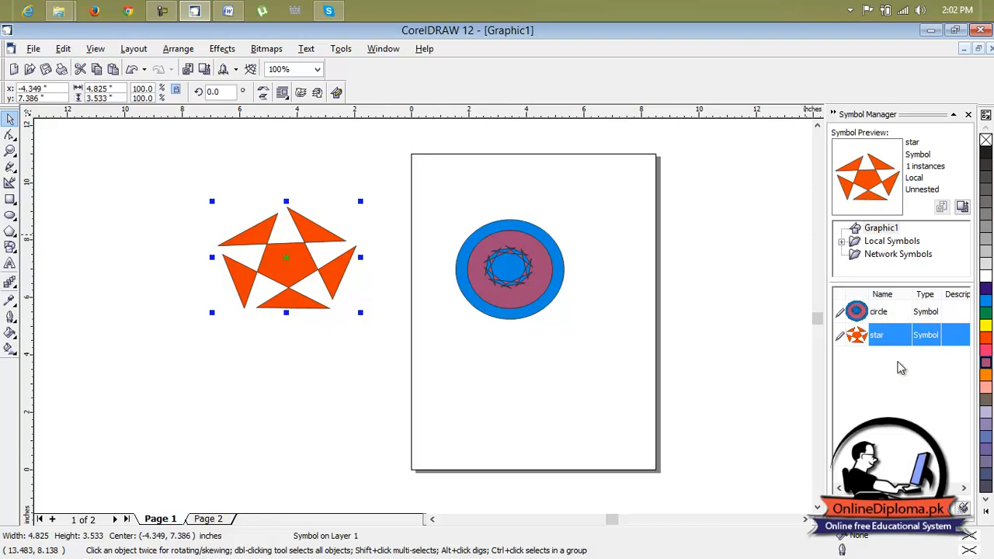
# Look into the User Symbols folder under Local Symbols and return to the Graphic1 symbol list.
pyautogui.click(842, 242)
pyautogui.click(873, 256)
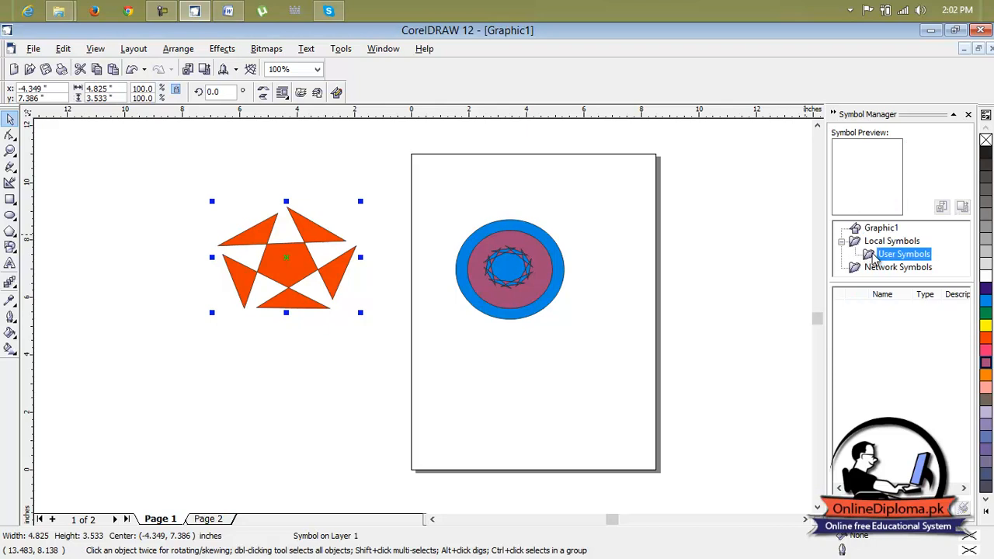
pyautogui.click(869, 242)
pyautogui.click(867, 230)
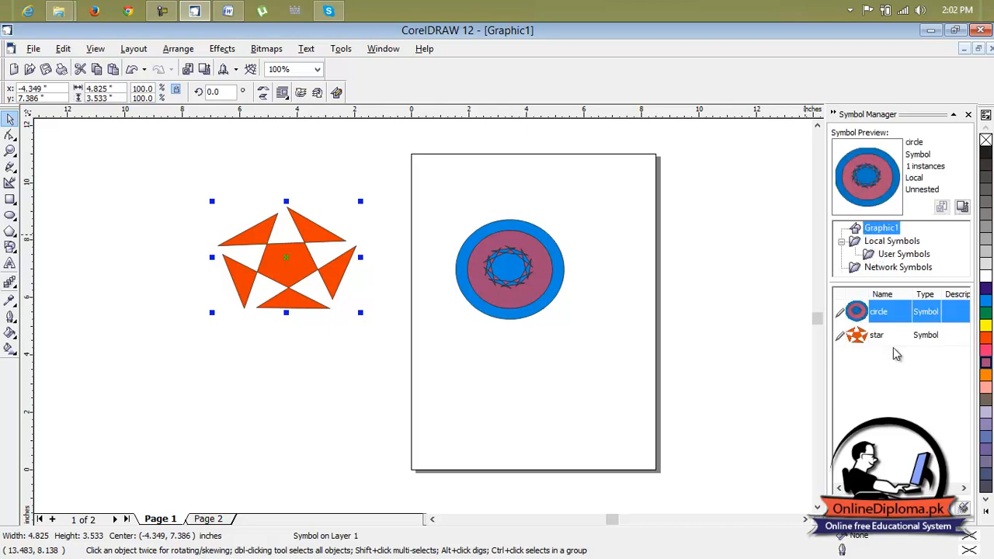
# Move the star symbol closer to the page, centred at about (-2.78, 5.56) inches.
pyautogui.moveTo(287, 272); pyautogui.dragTo(334, 324)
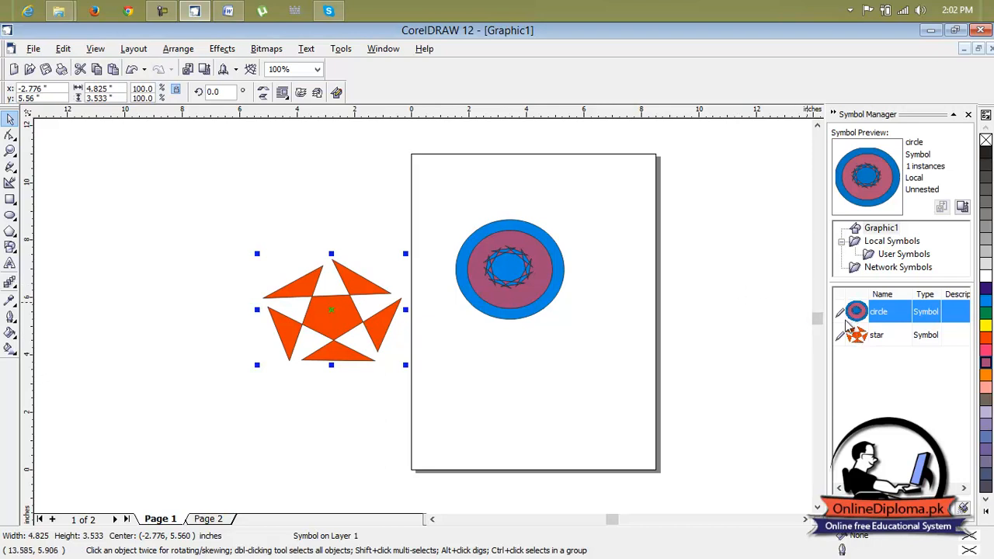
# Save the drawing to the Desktop as a CorelDRAW file named symbol.
pyautogui.click(34, 48)
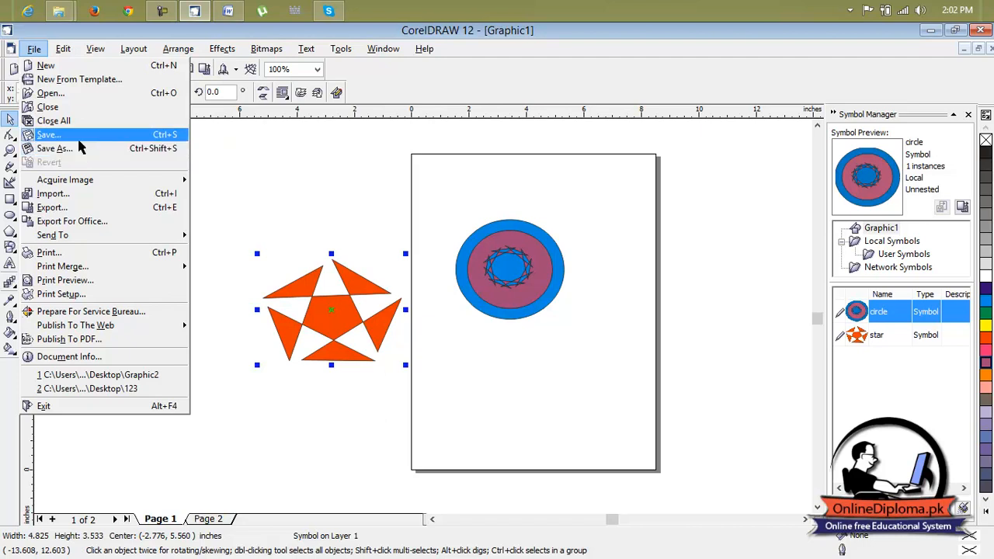
pyautogui.click(28, 134)
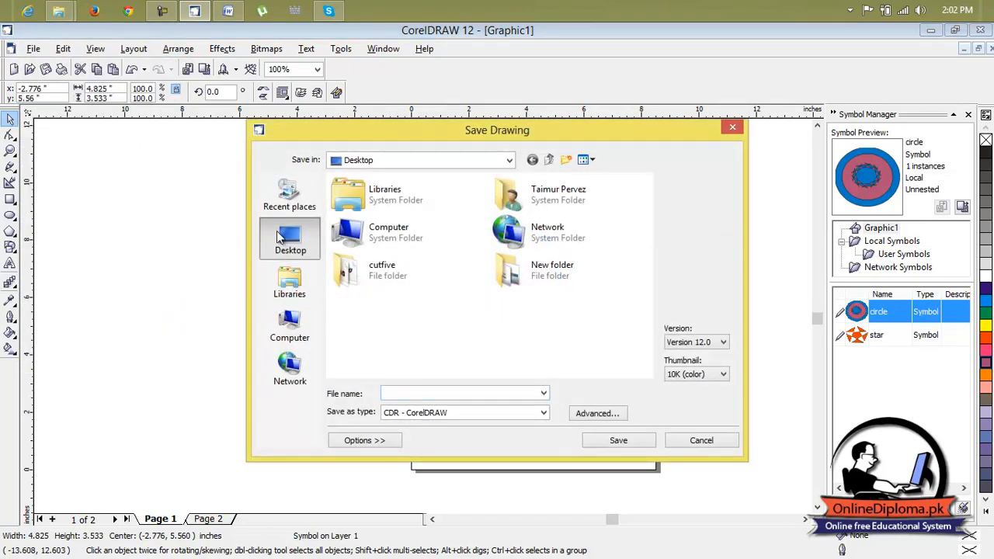
pyautogui.write('symbol')
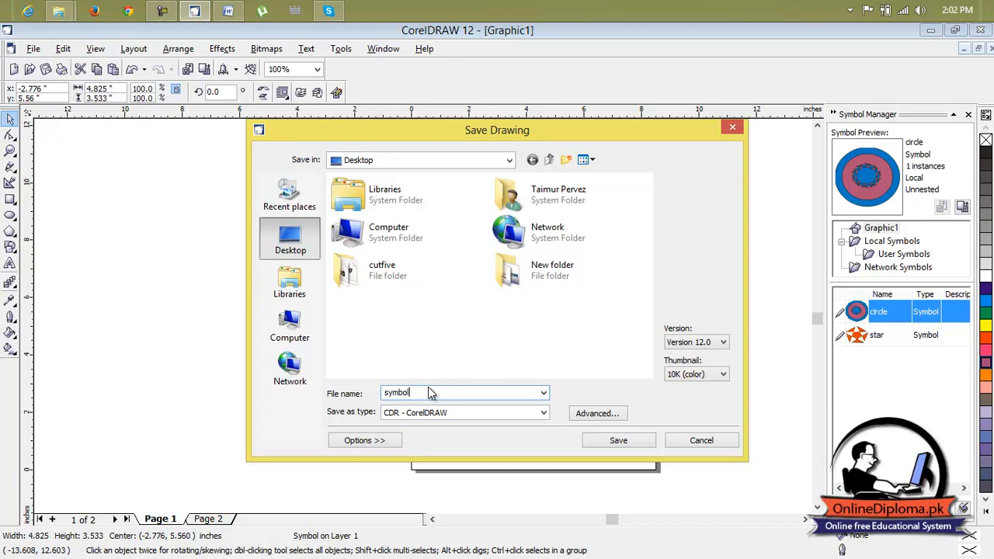
pyautogui.click(633, 442)
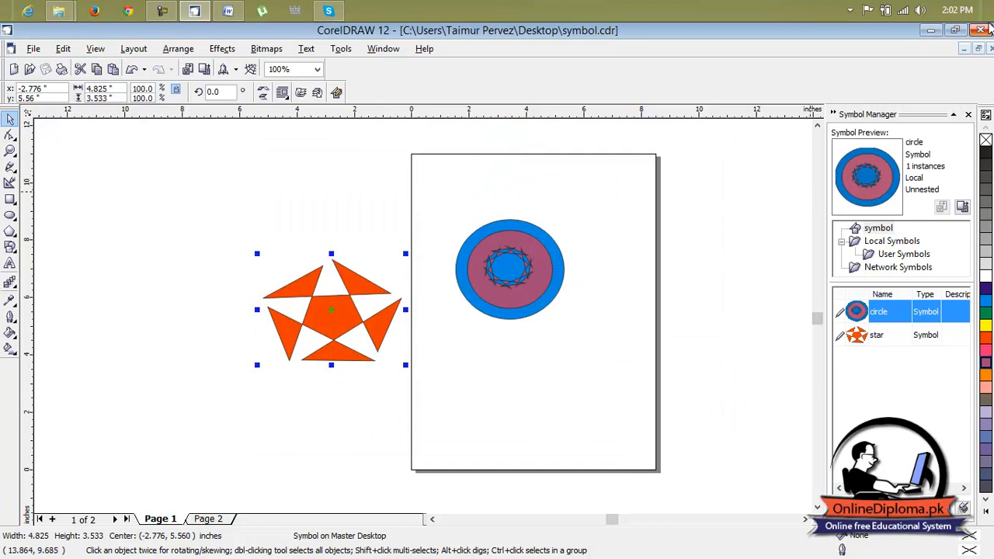
# Close CorelDRAW and close the Word document without saving its changes.
pyautogui.click(984, 30)
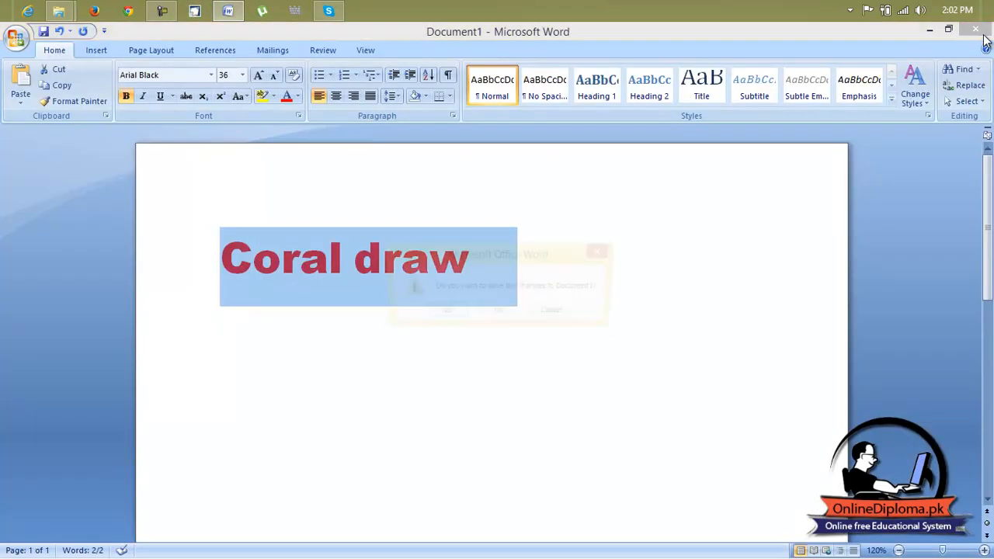
pyautogui.click(977, 31)
pyautogui.click(511, 312)
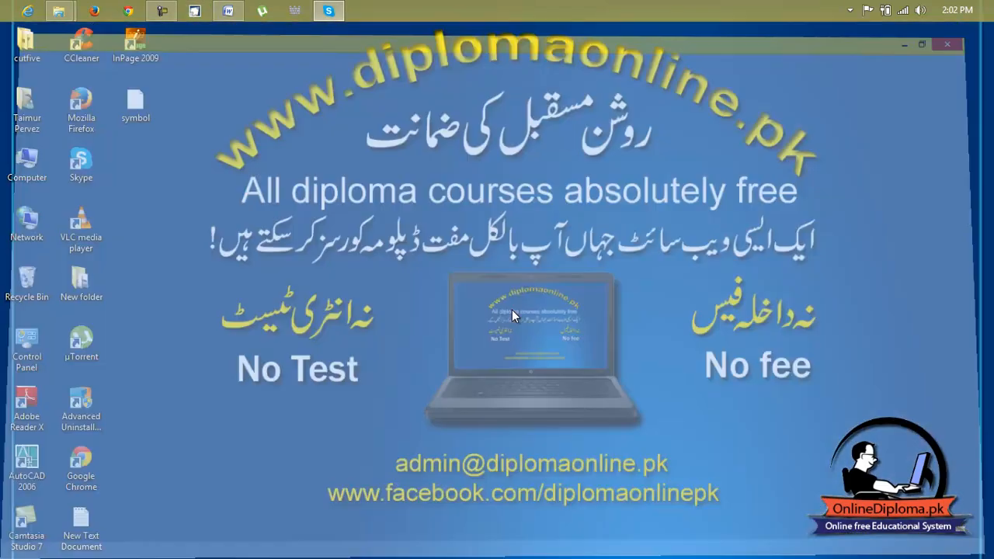
# Reopen the symbol drawing from the desktop in CorelDRAW and move the circle symbol to about (6.14, 8.71) inches.
pyautogui.doubleClick(135, 105)
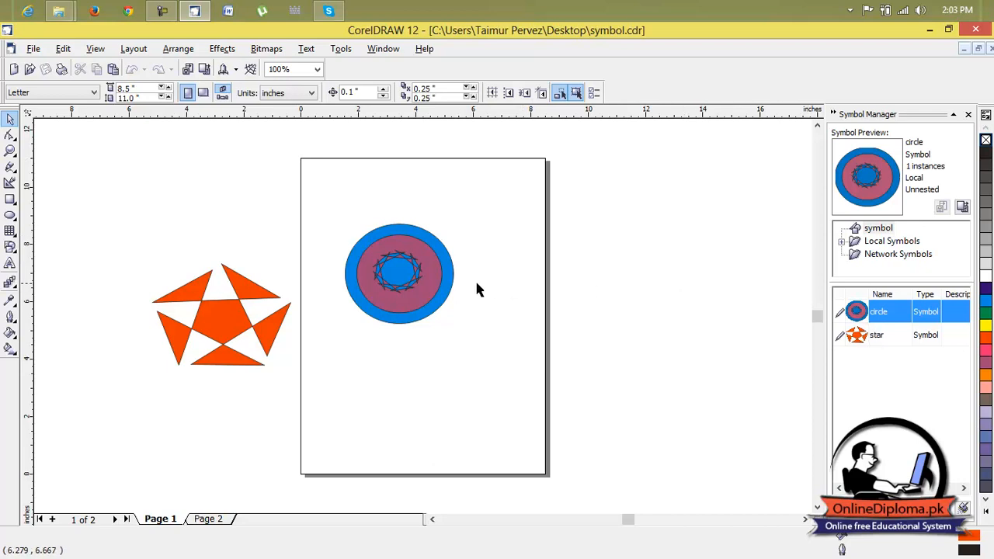
pyautogui.click(419, 280)
pyautogui.moveTo(417, 280); pyautogui.dragTo(474, 226)
pyautogui.click(624, 255)
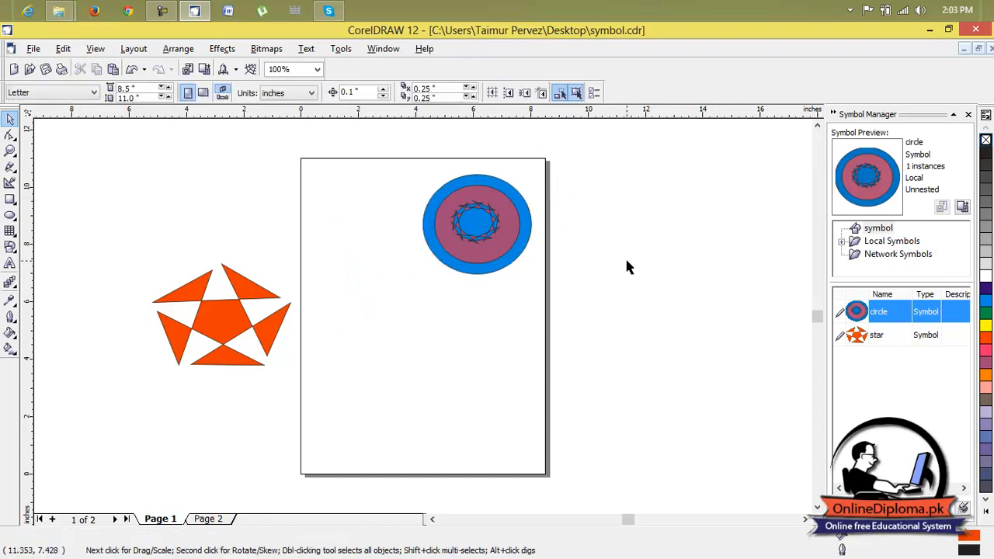
# Check the available Symbol commands with nothing selected, and select the circle symbol on the page.
pyautogui.click(63, 48)
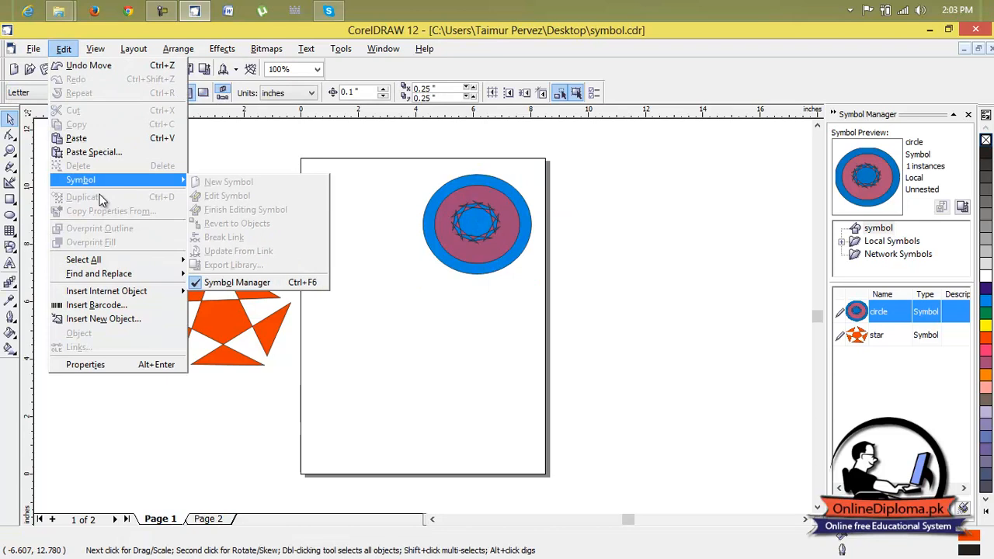
pyautogui.click(560, 272)
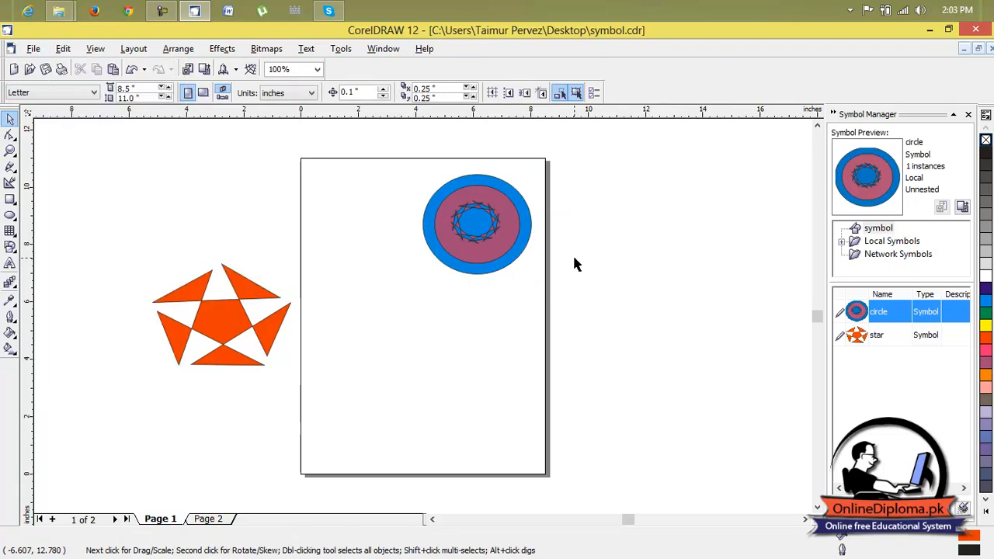
pyautogui.click(510, 243)
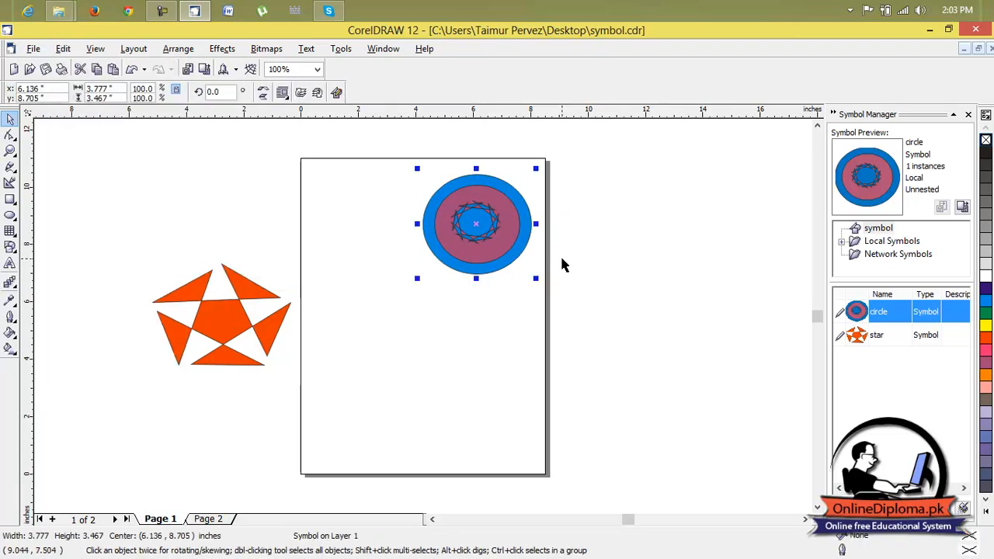